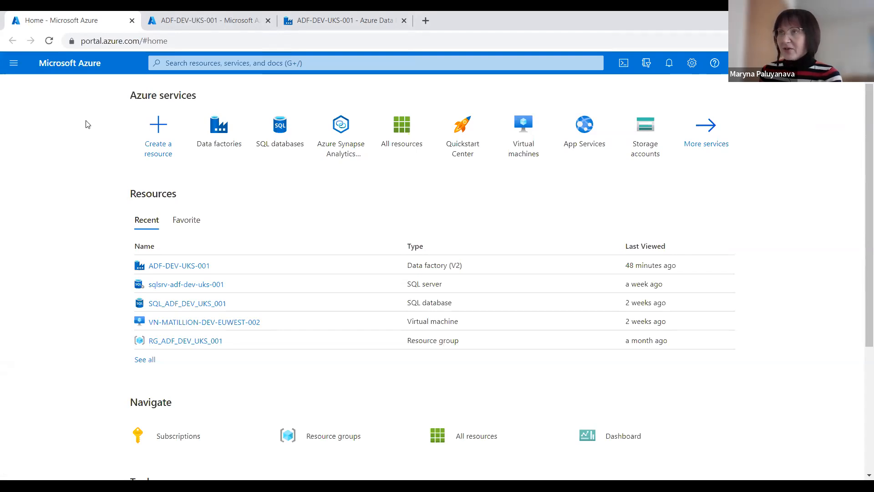
Open Azure Data Factory Studio for ADF-DEV-UKS-001 and start a new linked service in its management area.
left_click(191, 21)
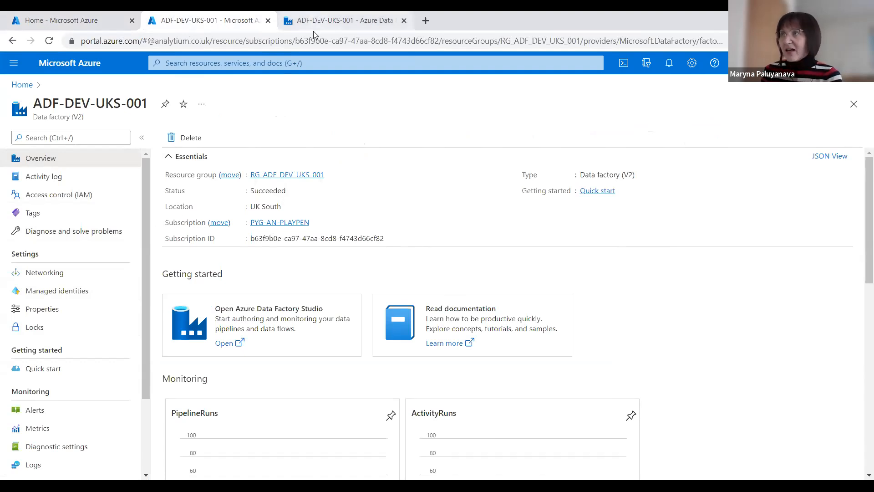
left_click(274, 318)
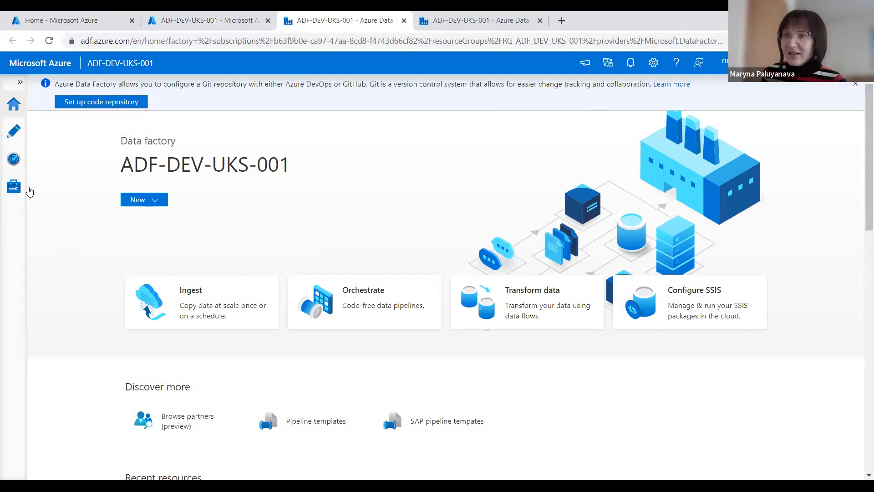
left_click(14, 186)
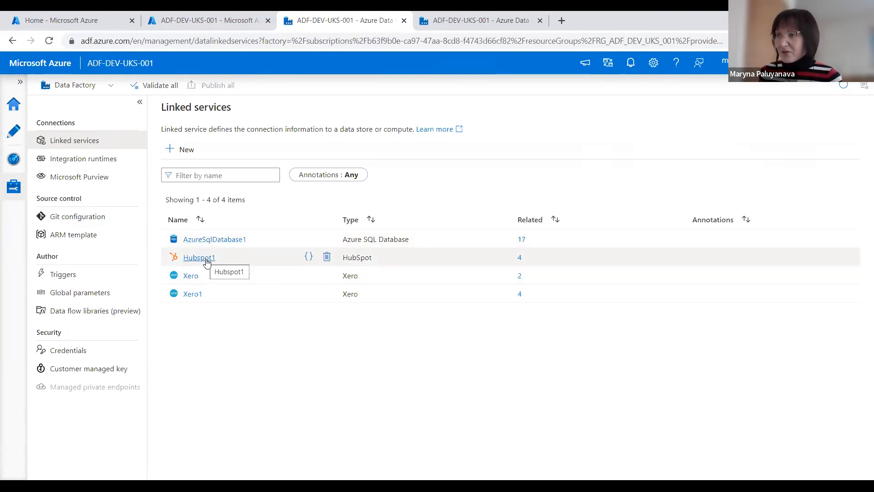
left_click(177, 149)
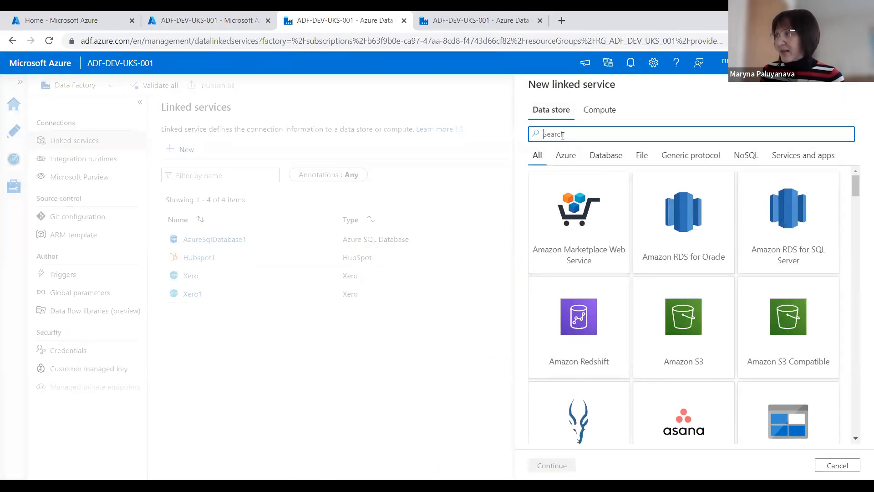
type("ргиызще")
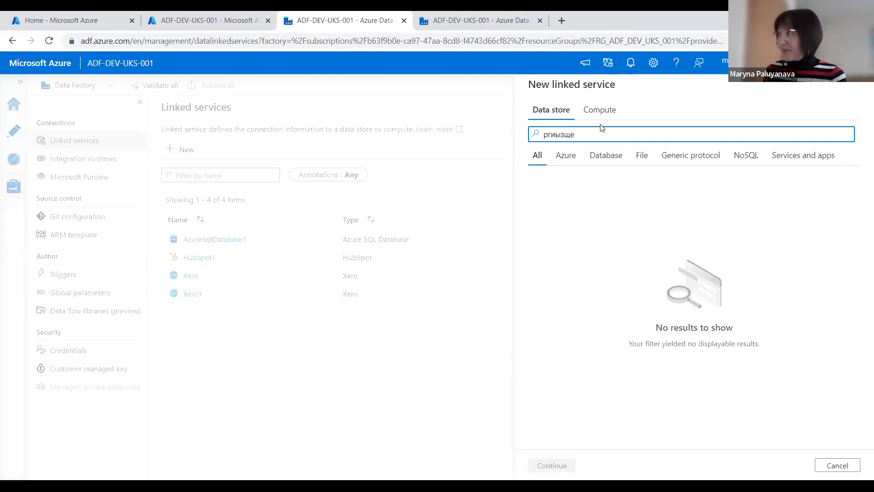
left_click(585, 146)
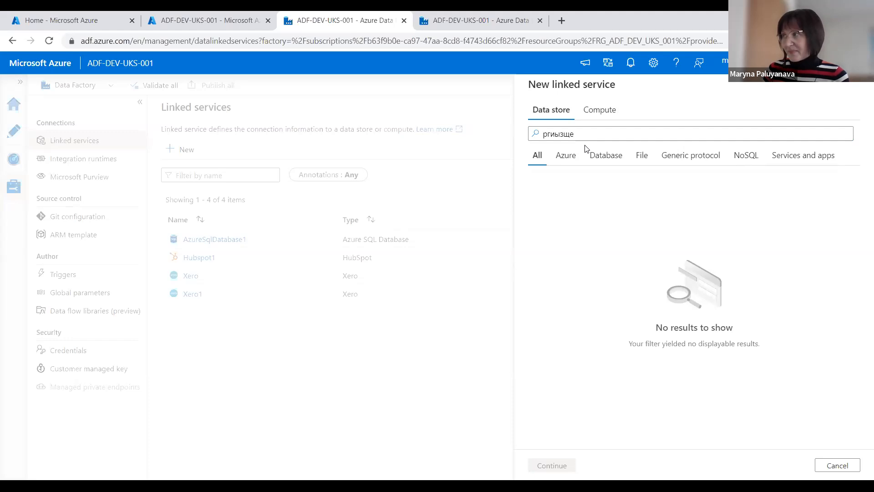
left_click(568, 134)
key("BackSpace")
key("BackSpace")
key("BackSpace")
key("BackSpace")
key("BackSpace")
key("BackSpace")
key("BackSpace")
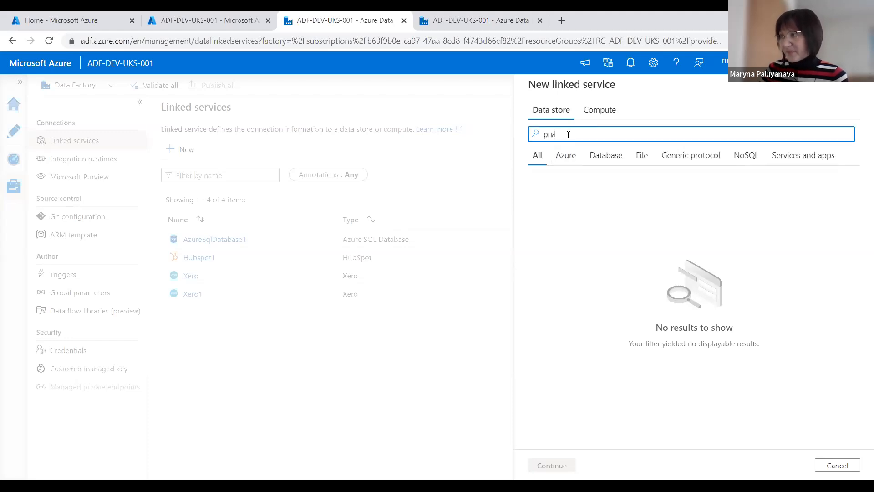
Search the data stores for "hubspo", review the connection fields of a new HubSpot linked service, and leave without creating it.
type("hubspo")
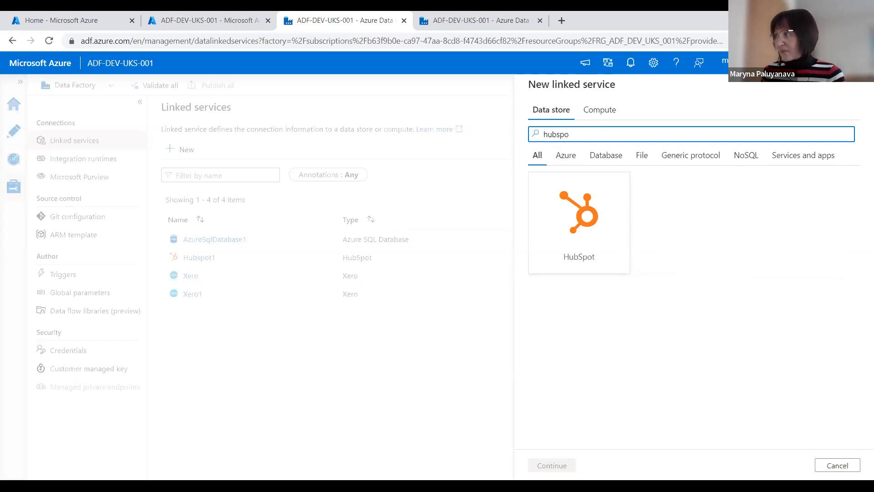
left_click(557, 465)
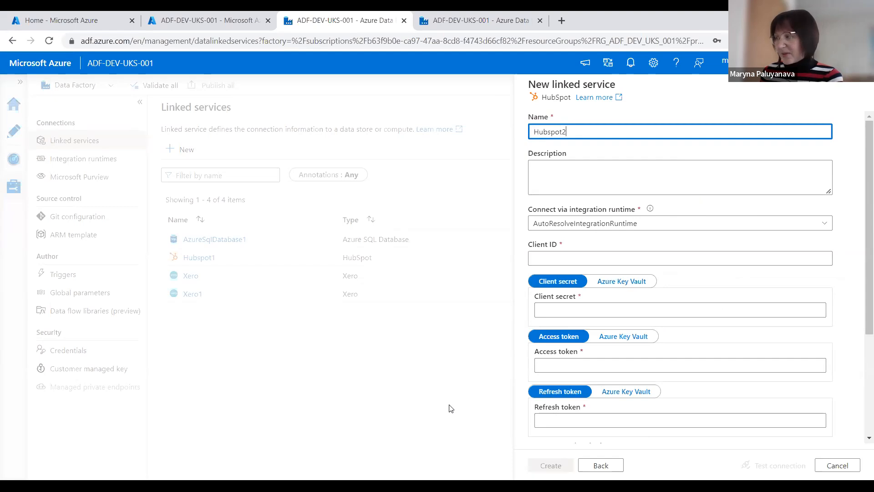
left_click(838, 466)
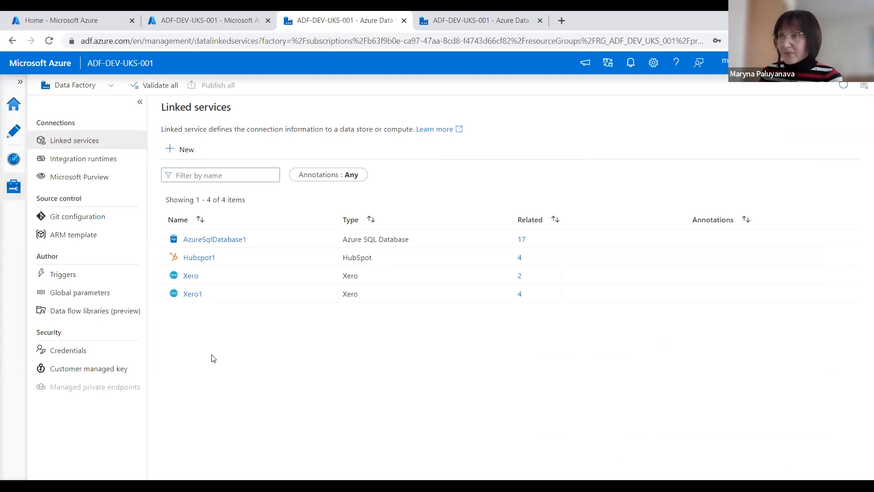
Create a new pipeline in the factory's authoring area and name it Hubspot.
left_click(13, 131)
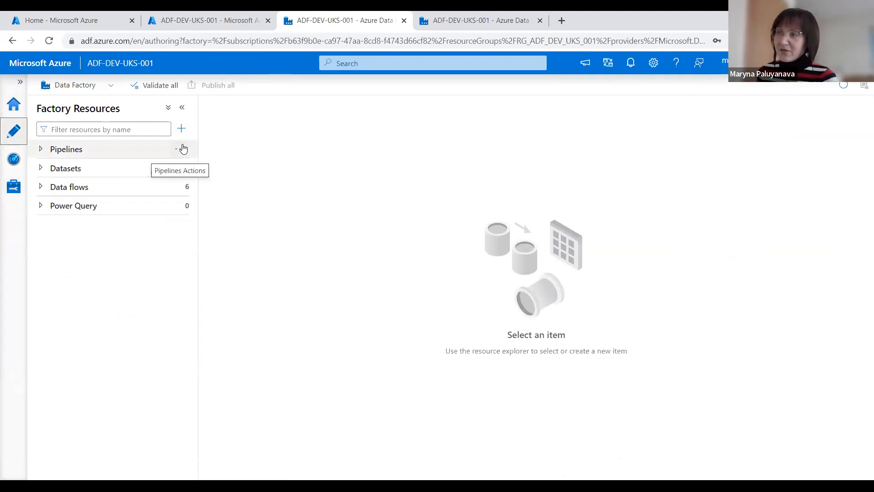
left_click(181, 148)
left_click(215, 172)
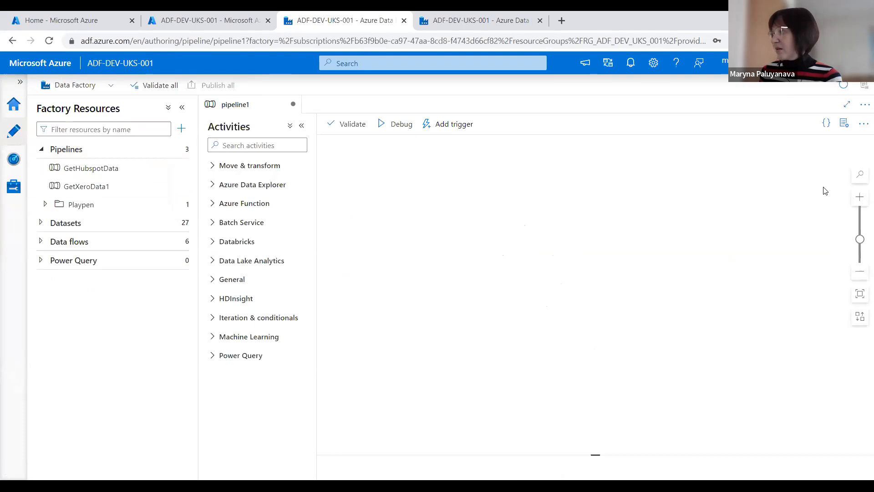
left_click(756, 208)
key("BackSpace")
key("BackSpace")
key("BackSpace")
key("BackSpace")
key("BackSpace")
key("BackSpace")
key("BackSpace")
key("BackSpace")
key("BackSpace")
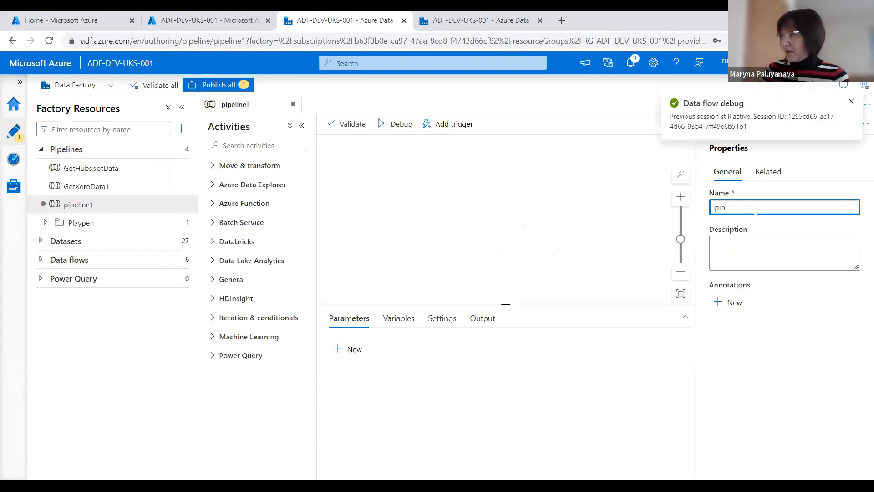
type("Hubspot")
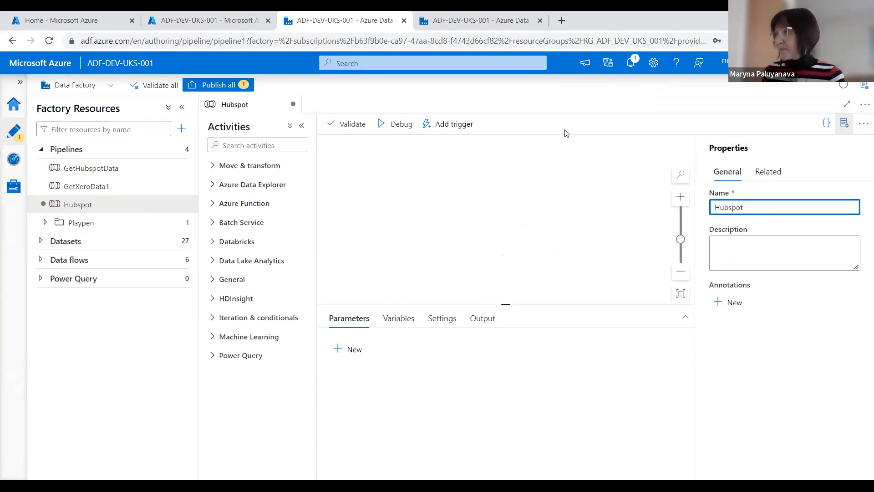
left_click(463, 220)
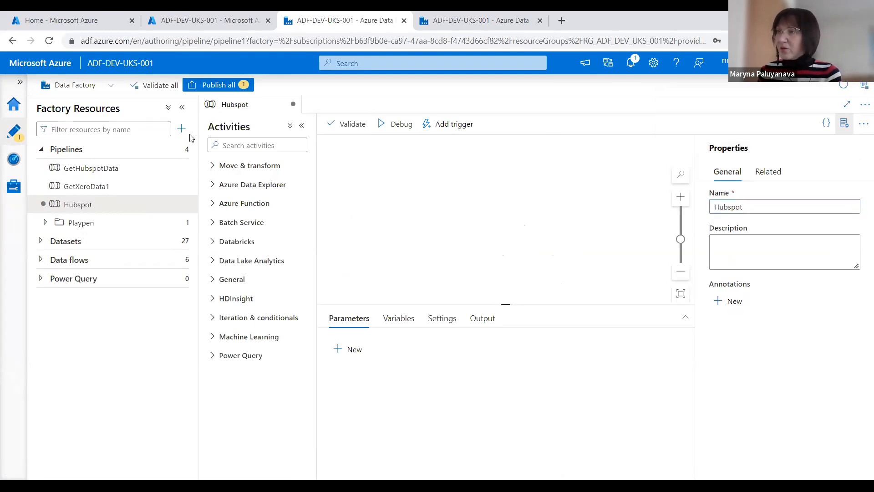
Find the Copy data activity by searching for "copy" and add it to the Hubspot pipeline canvas.
left_click(241, 146)
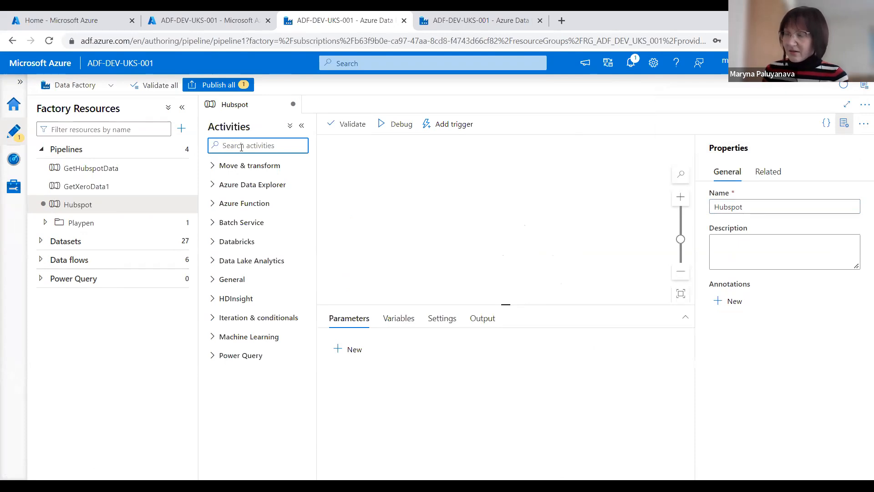
type("copy")
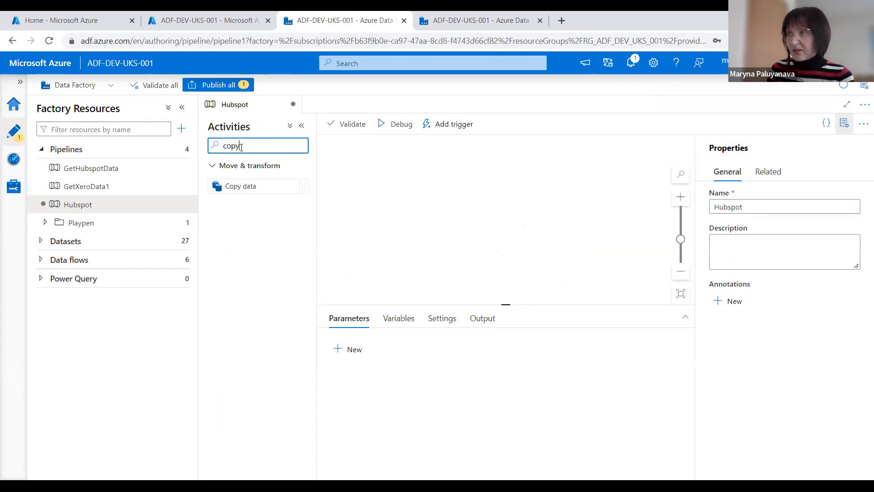
left_click_drag(271, 189, 402, 172)
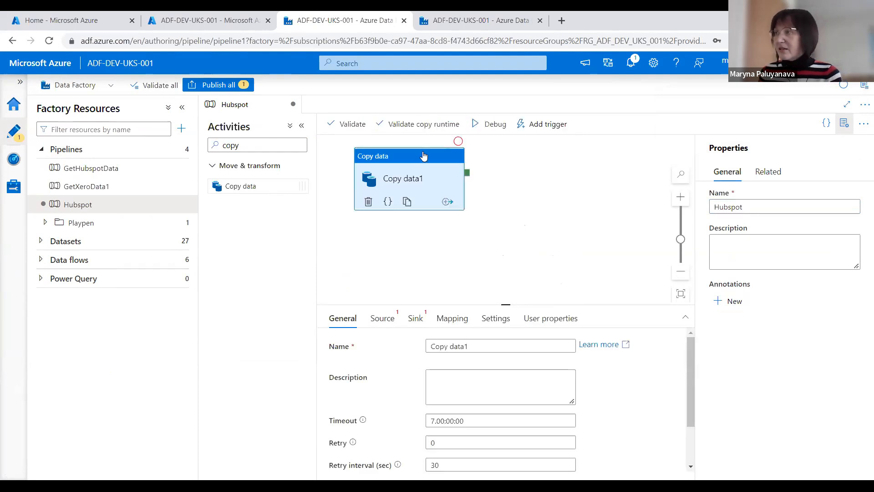
Rename the Copy data activity as Copy Deals.
left_click_drag(509, 306, 506, 245)
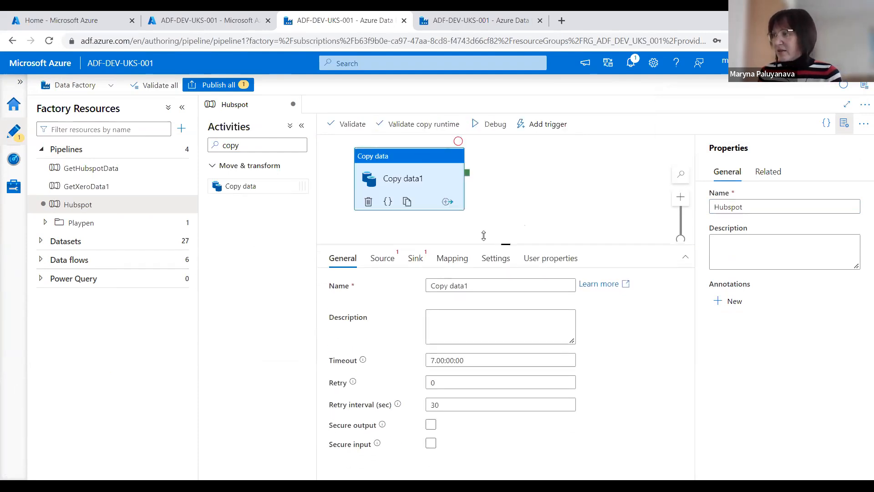
left_click(487, 286)
key("BackSpace")
key("BackSpace")
key("BackSpace")
key("BackSpace")
key("BackSpace")
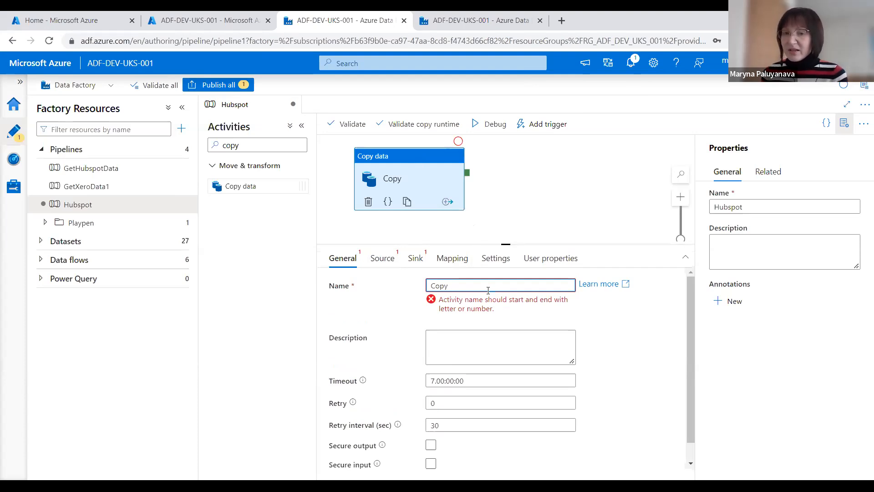
type("Dea")
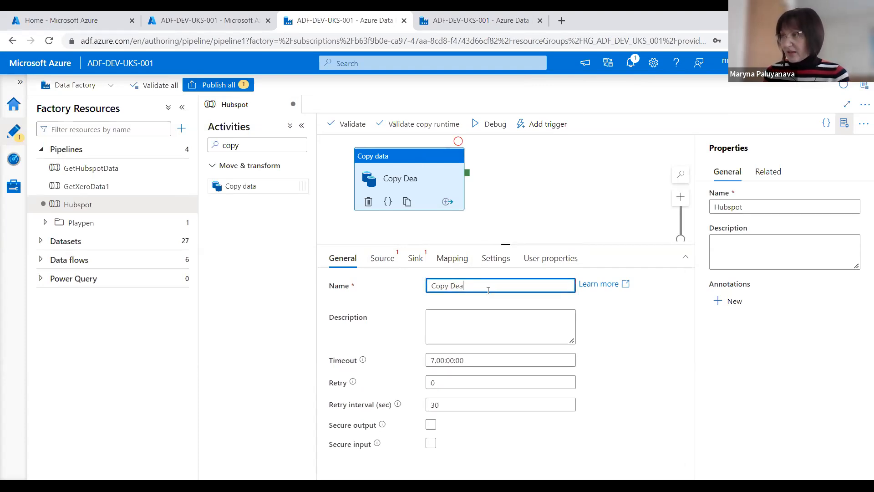
type("ls")
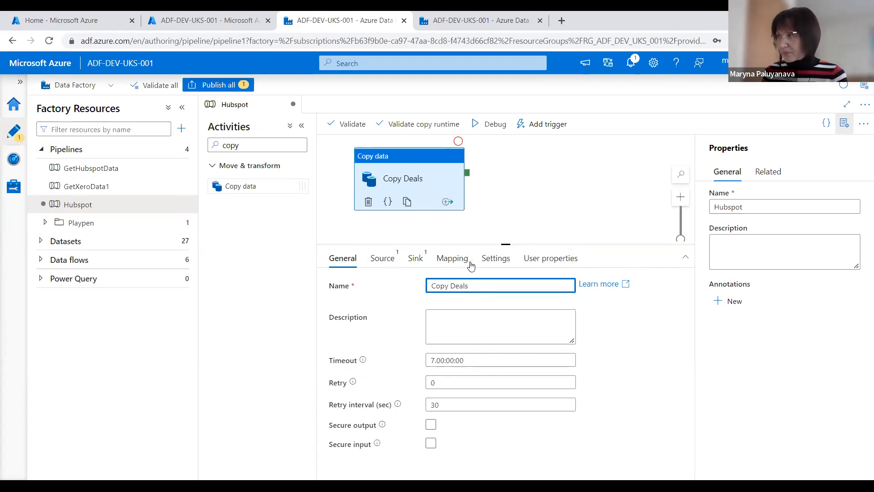
Start a new source dataset for the Copy Deals activity using the HubSpot data store.
left_click(387, 259)
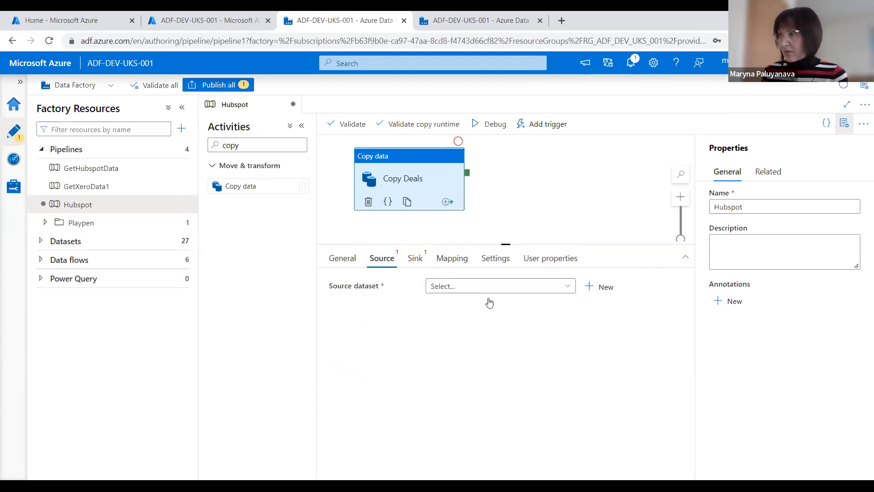
left_click(591, 288)
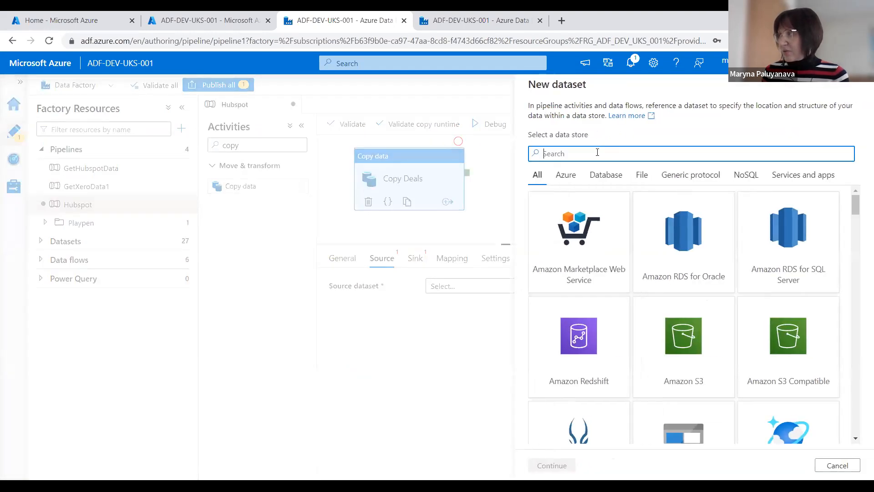
type("hubspo")
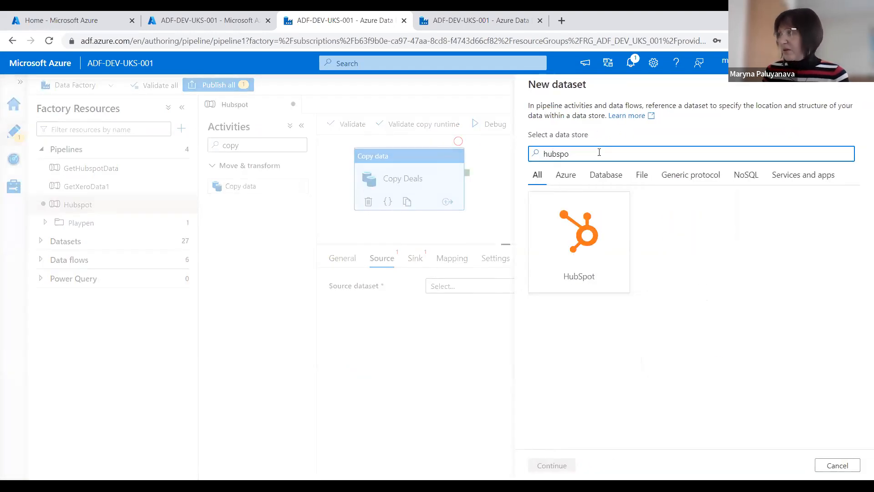
left_click(607, 241)
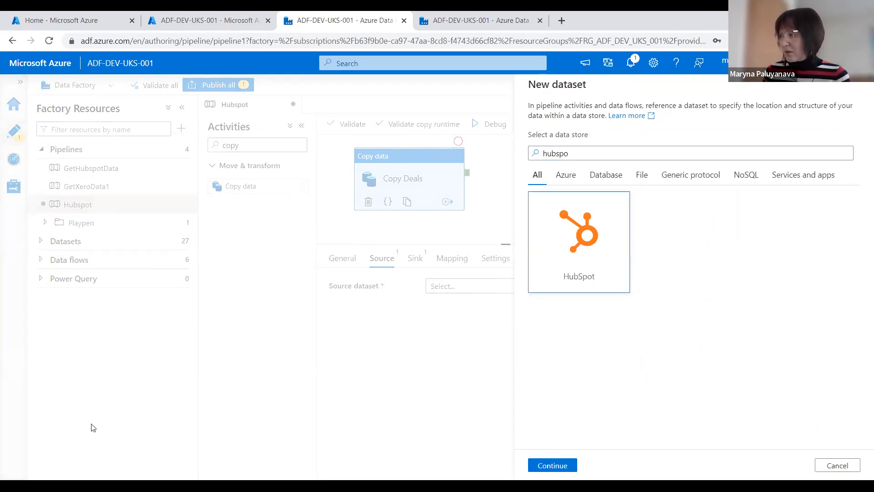
left_click(552, 465)
Name the source dataset HubspotDeals, connect it to the Hubspot1 linked service, and create it without choosing a table.
left_click(596, 119)
key("BackSpace")
key("BackSpace")
key("BackSpace")
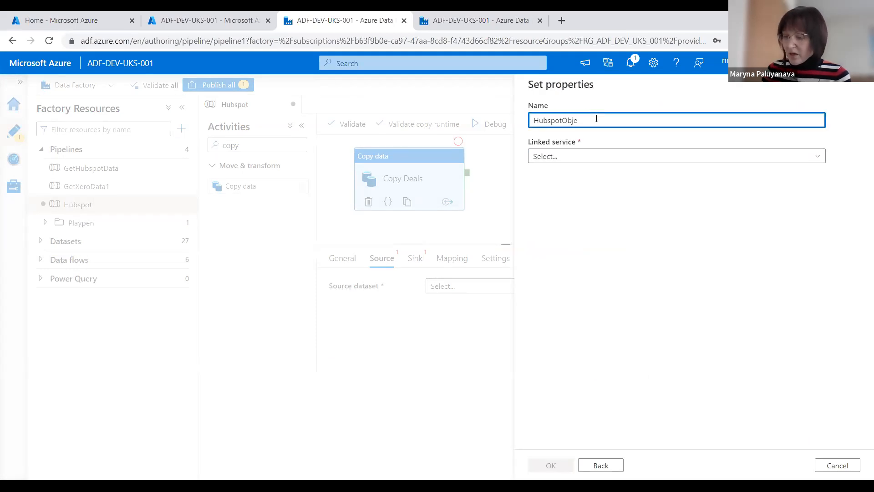
key("BackSpace")
key("BackSpace")
key("BackSpace")
key("BackSpace")
key("BackSpace")
type("tDeals")
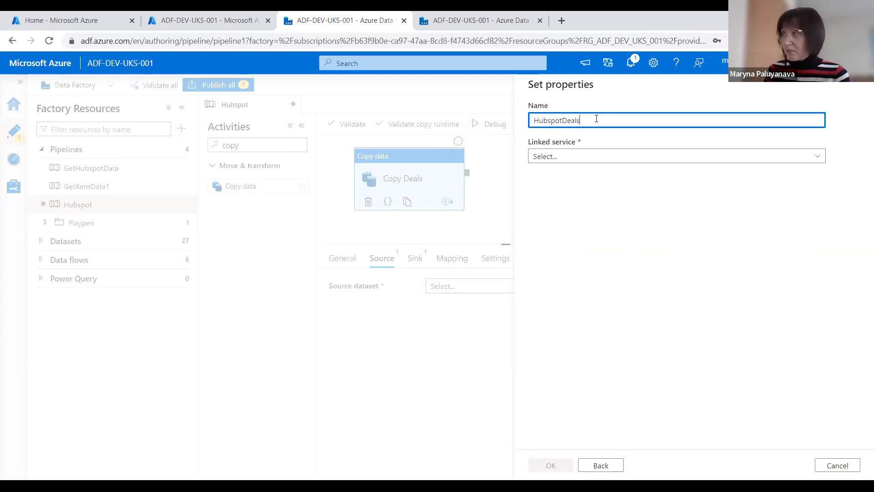
left_click(637, 156)
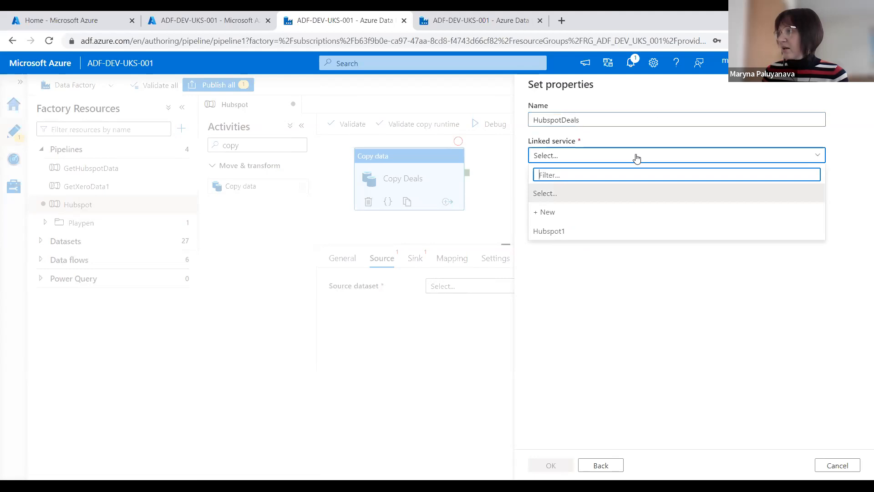
left_click(598, 235)
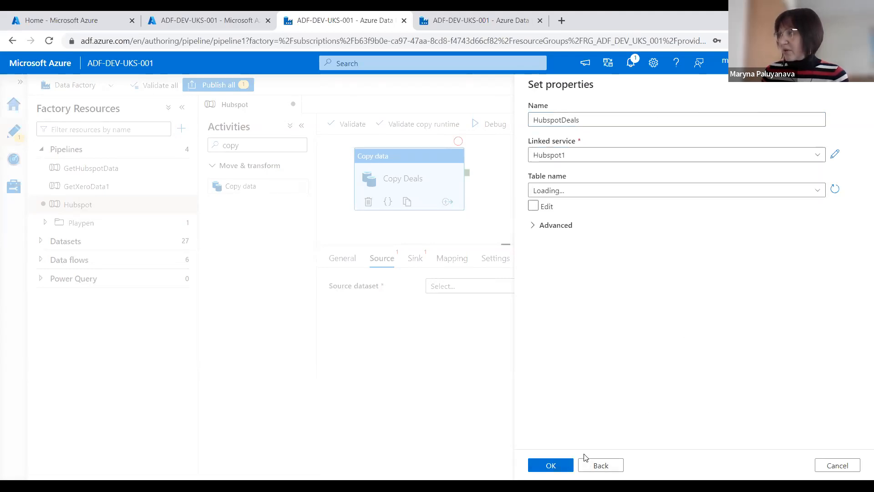
left_click(554, 465)
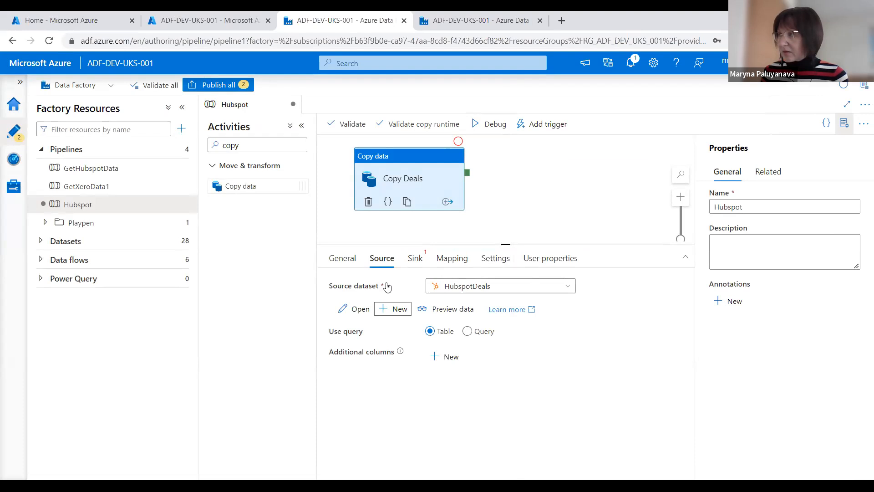
Start a new sink dataset for the Copy Deals activity using the Azure SQL Database data store.
left_click(416, 259)
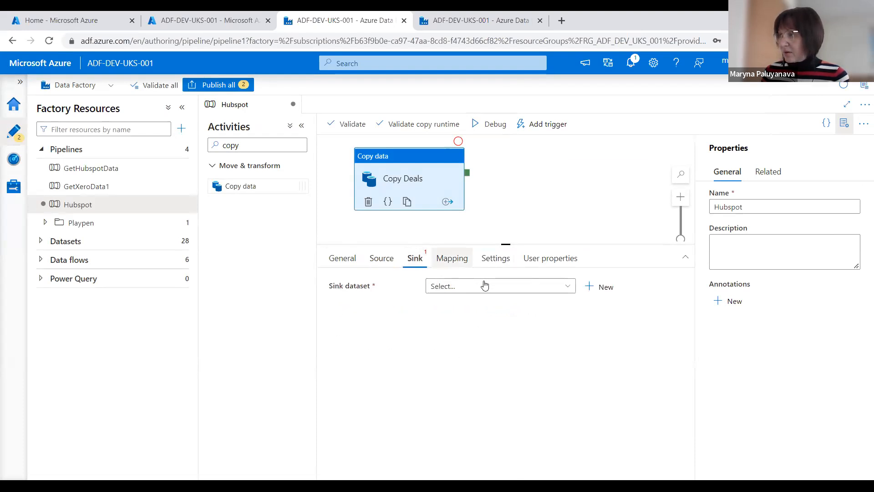
left_click(587, 286)
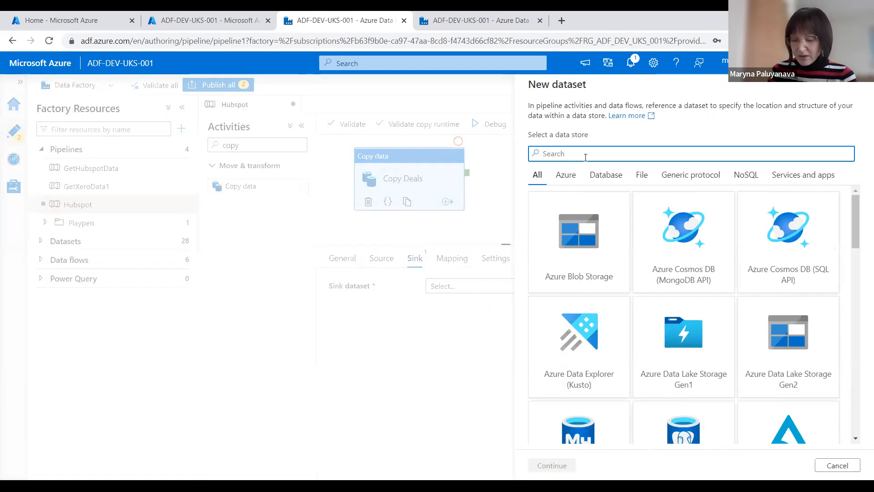
left_click(566, 175)
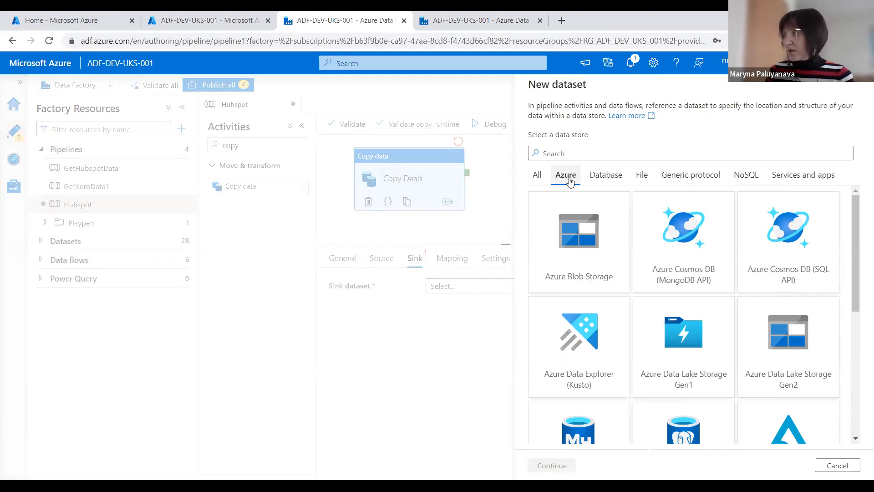
scroll(672, 268, "down", 4)
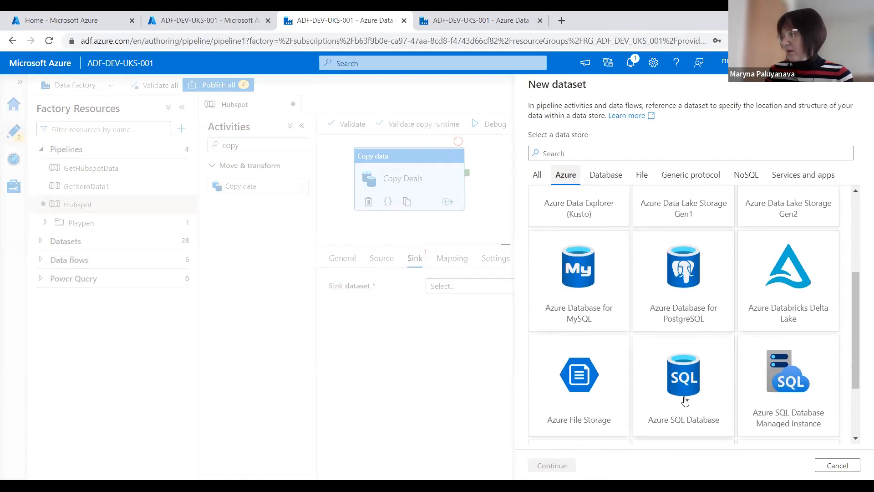
left_click(677, 418)
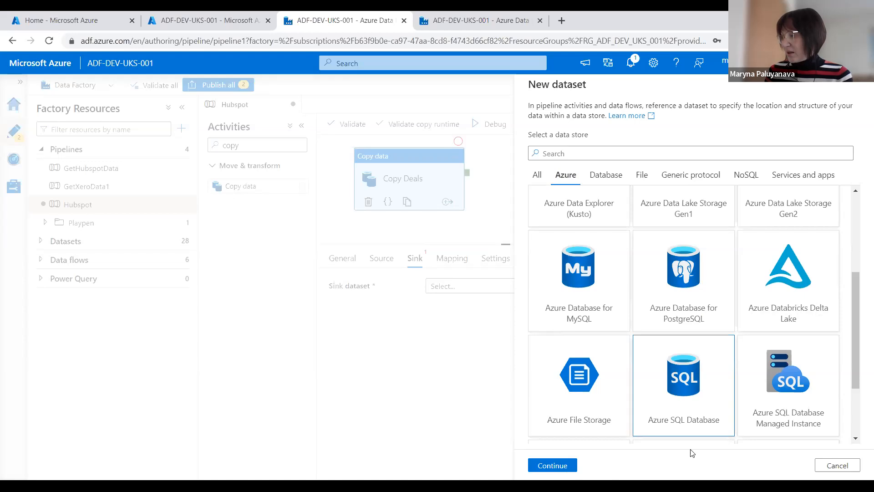
Name the sink dataset HubspotDealsDB and connect it to the AzureSqlDatabase1 linked service.
left_click(596, 118)
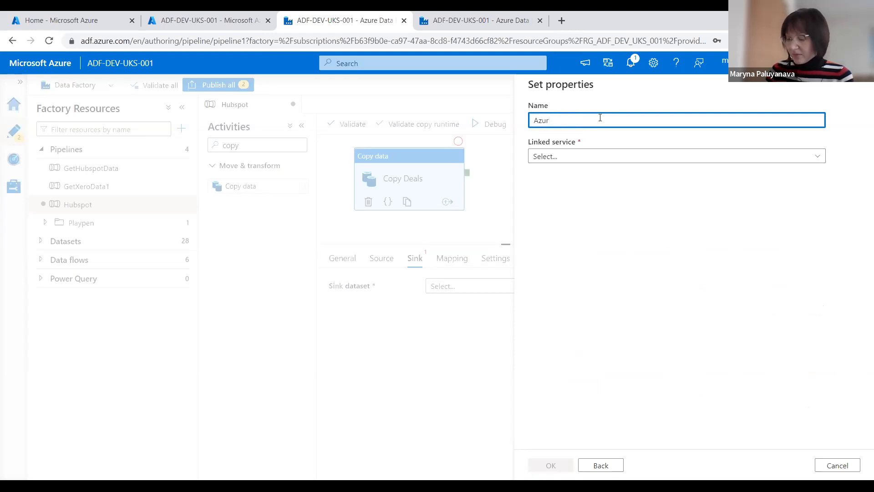
key("BackSpace")
key("BackSpace")
key("BackSpace")
key("BackSpace")
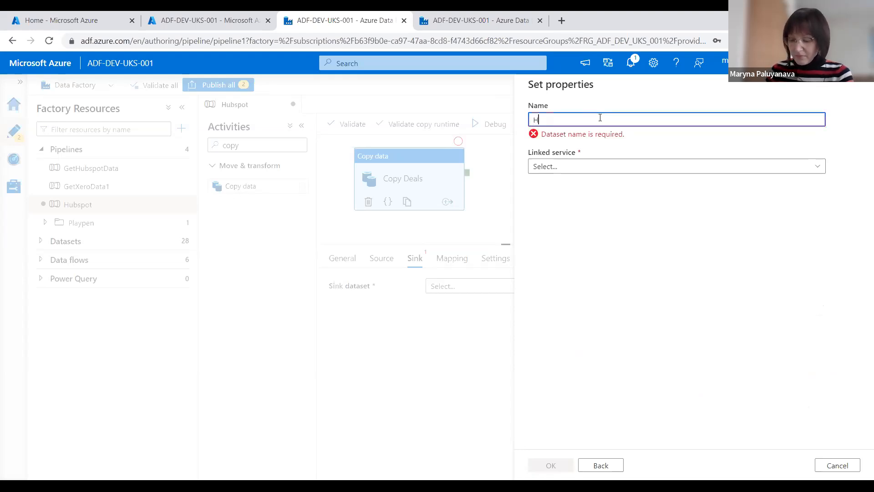
type("HubspotDe")
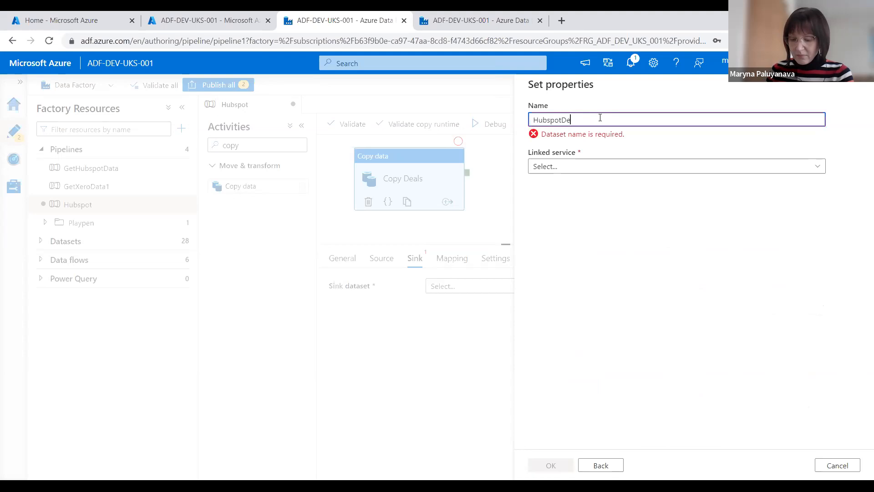
type("alsDB")
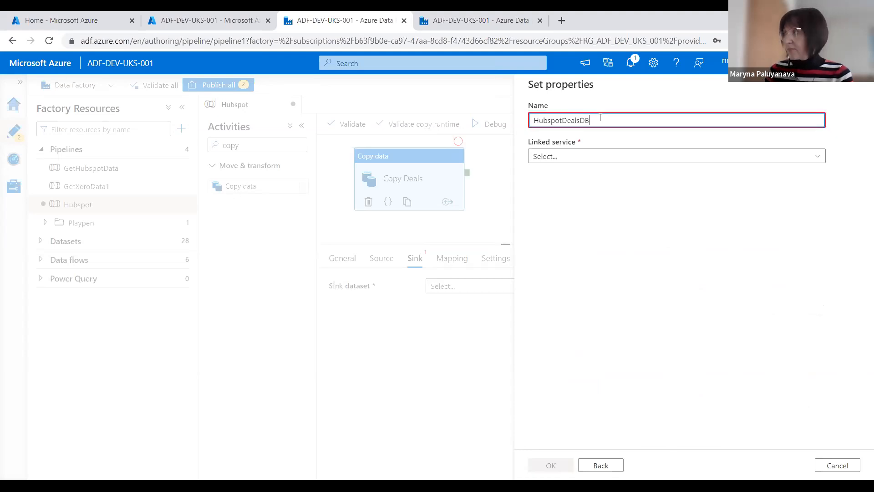
left_click(596, 157)
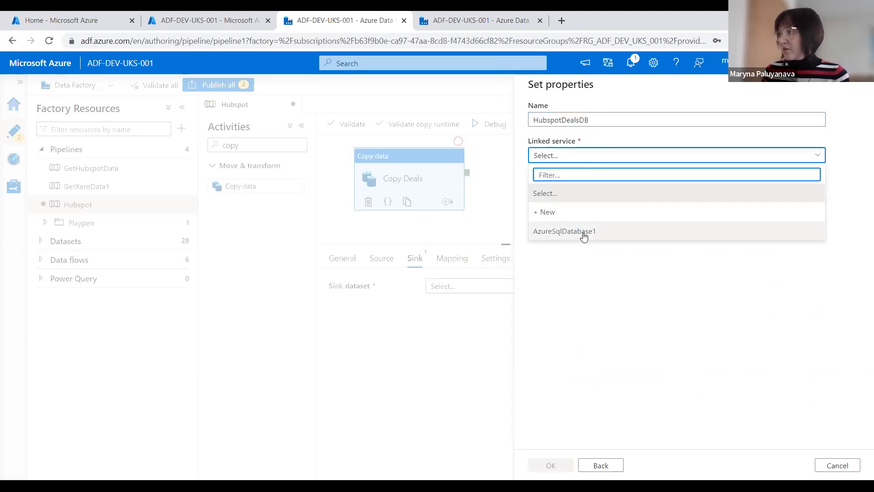
left_click(590, 233)
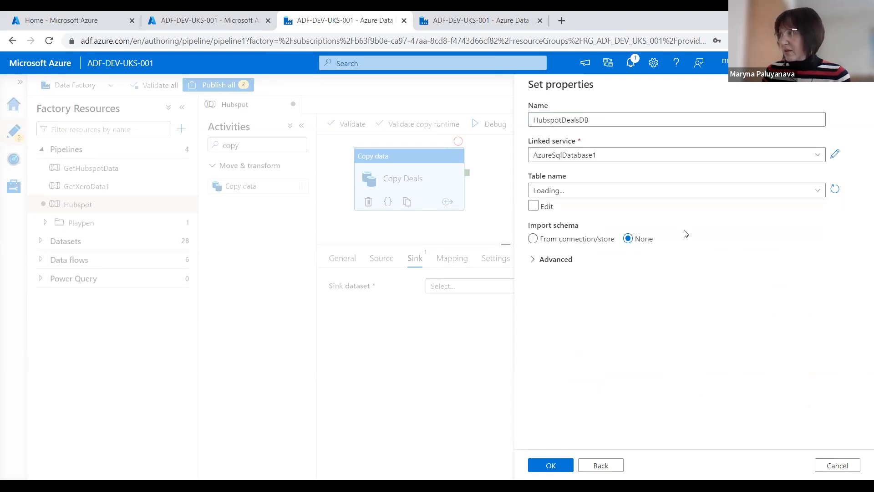
Enter dbo.hubspotdeals manually as the sink dataset's table, set Import schema to None, and create the dataset.
left_click(534, 206)
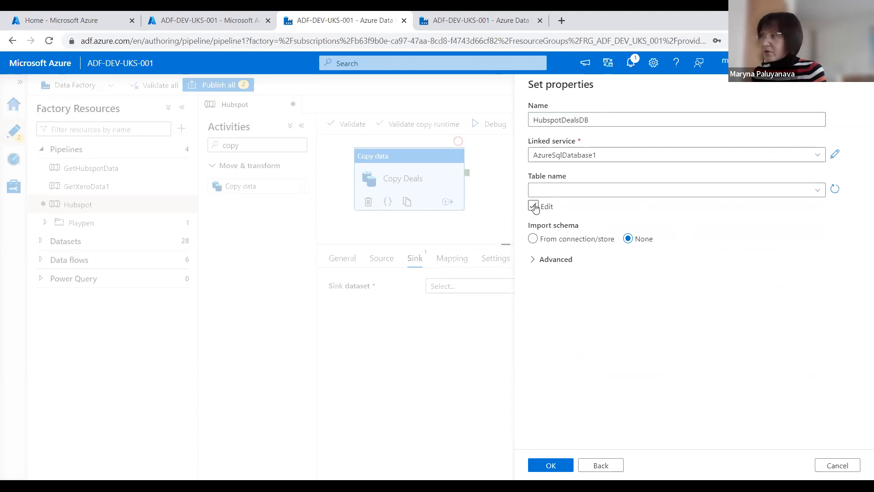
left_click(605, 188)
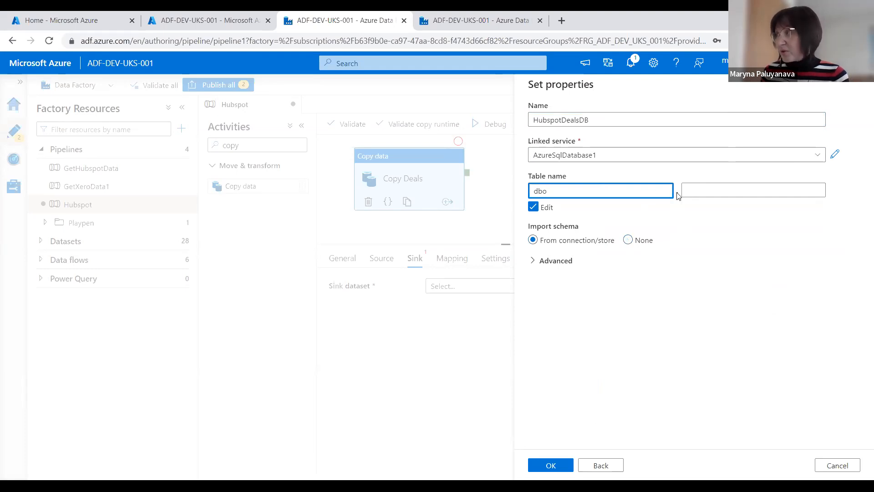
left_click(714, 188)
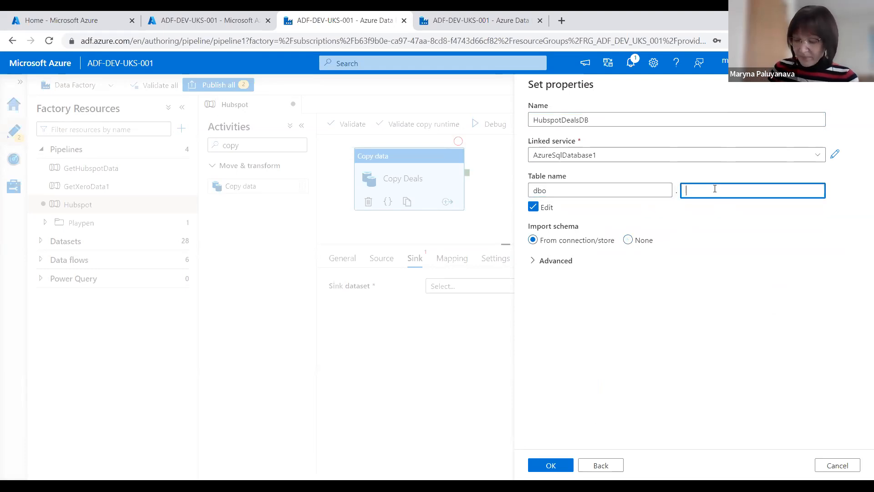
type("hubspotdeals")
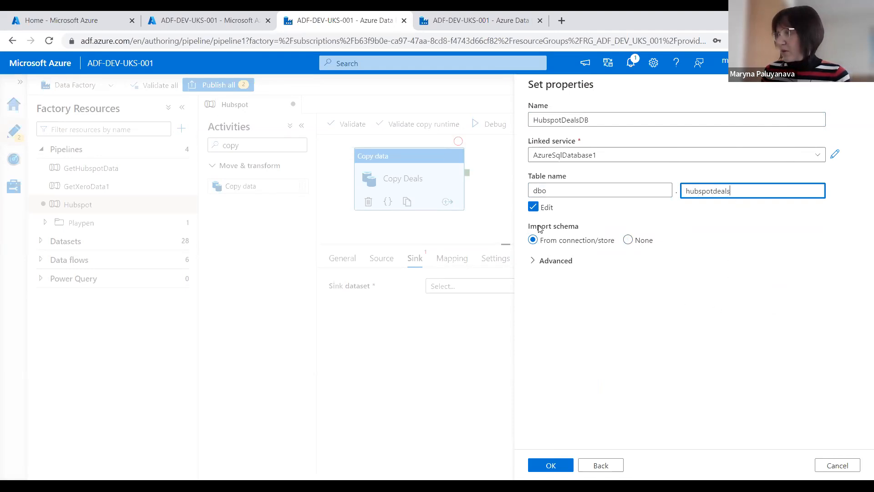
left_click(629, 240)
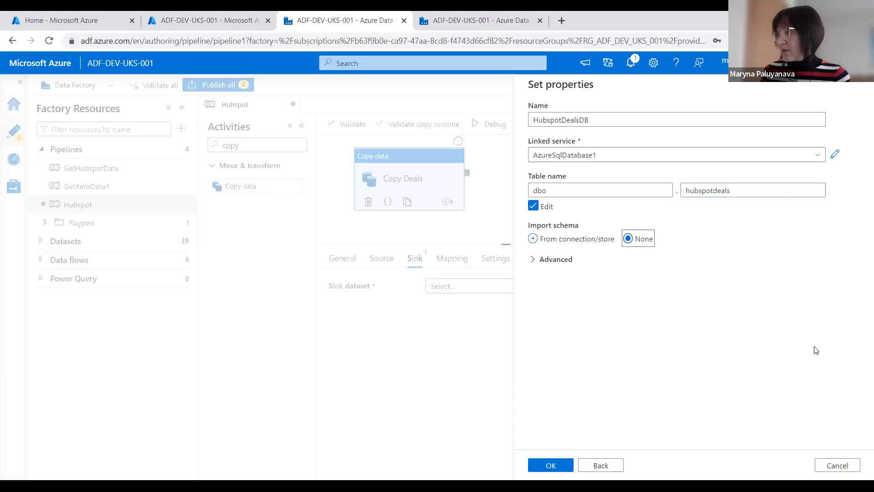
left_click(563, 467)
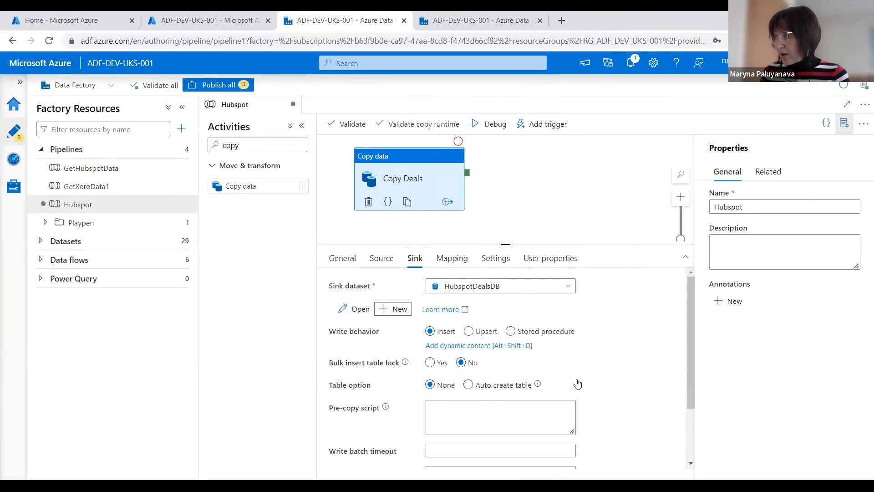
Set the sink's table option to Auto create table and try to import the schemas for the Copy Deals mapping.
left_click(469, 384)
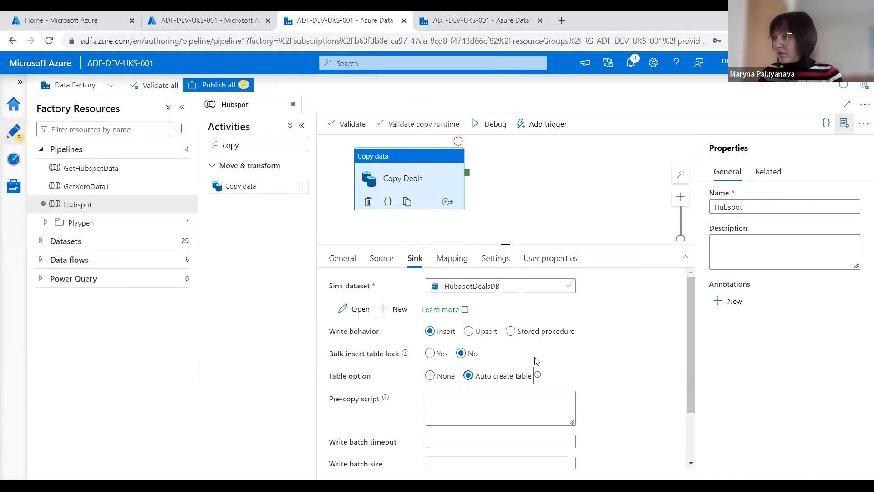
left_click(450, 260)
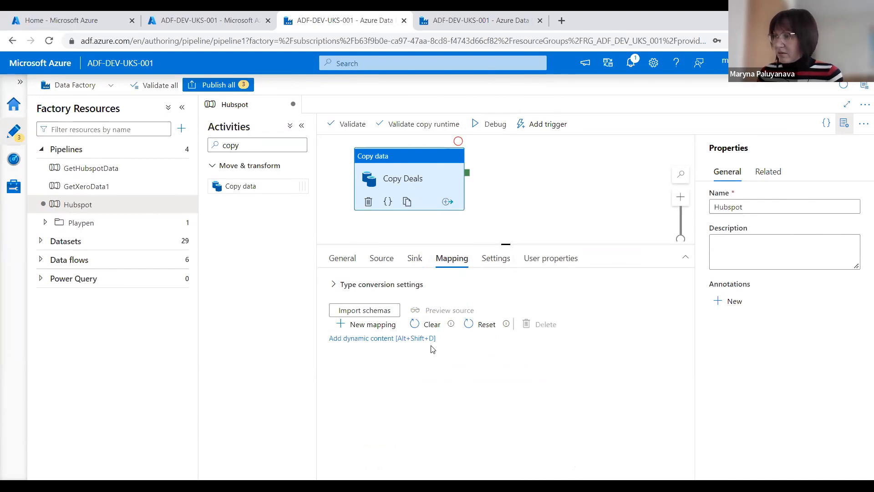
left_click(374, 311)
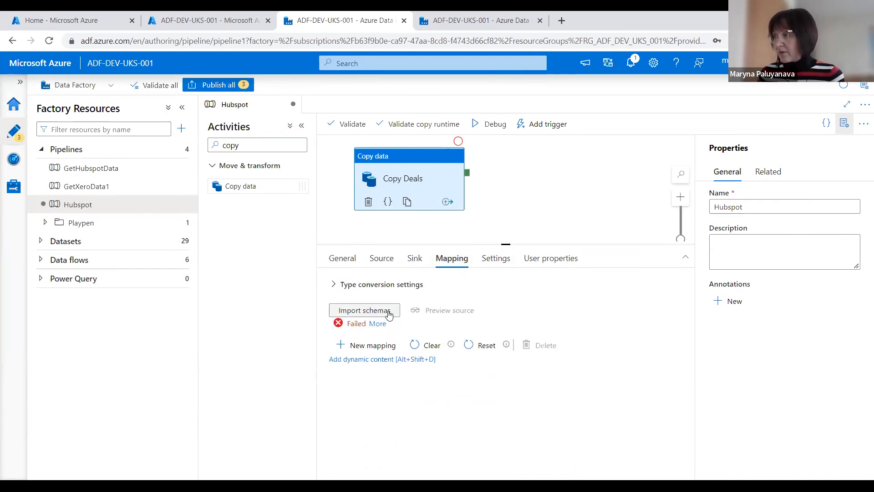
Check the Copy Deals sink and source settings, and read the error details of the schema import.
left_click(415, 258)
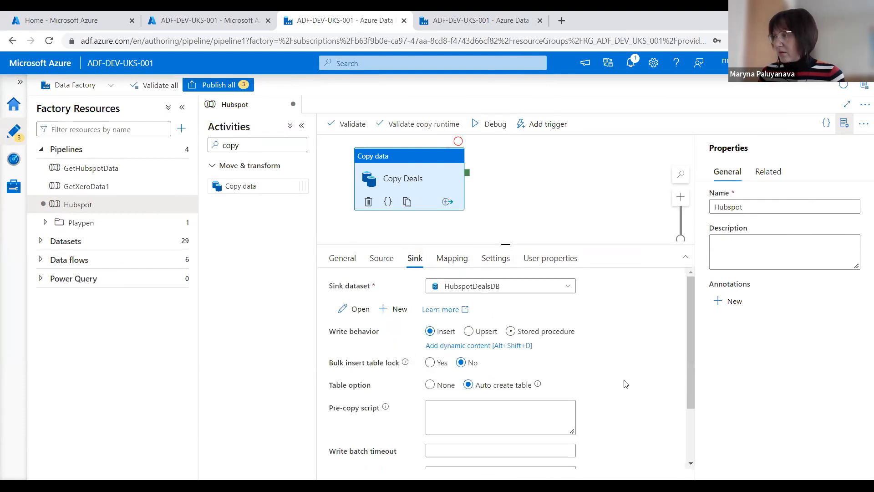
scroll(596, 372, "down", 2)
scroll(596, 368, "up", 2)
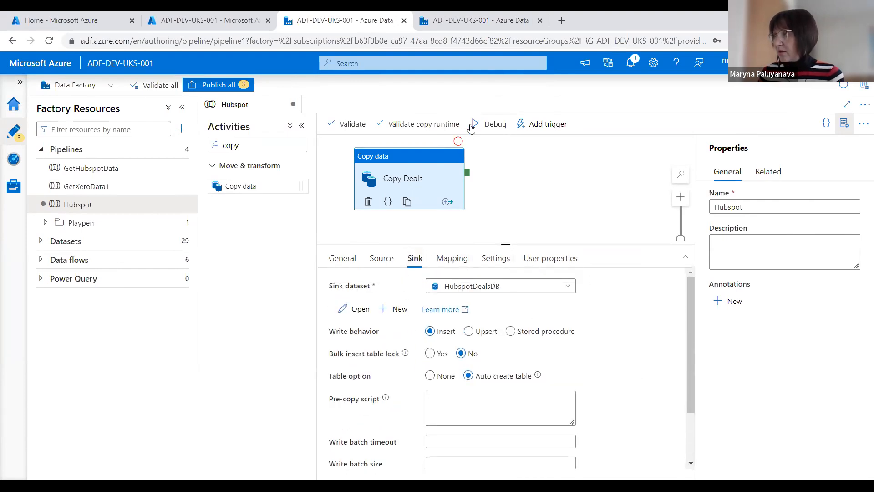
left_click(384, 260)
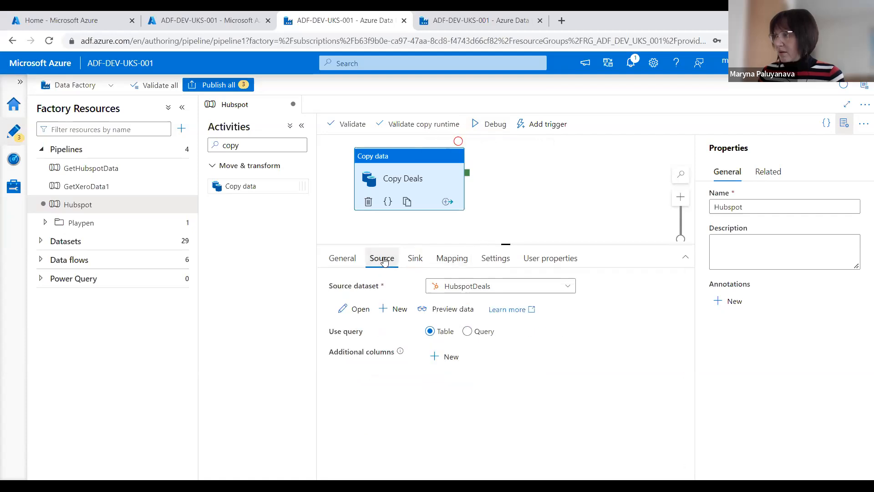
left_click(417, 258)
left_click(454, 258)
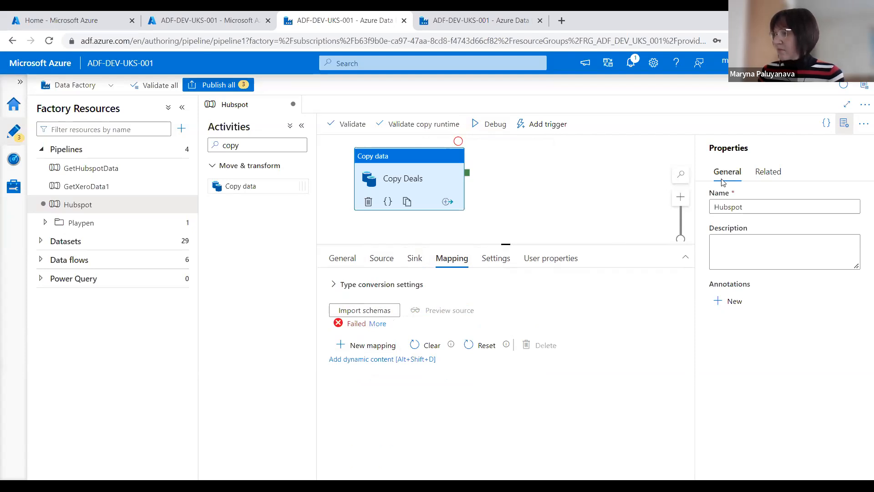
left_click(378, 323)
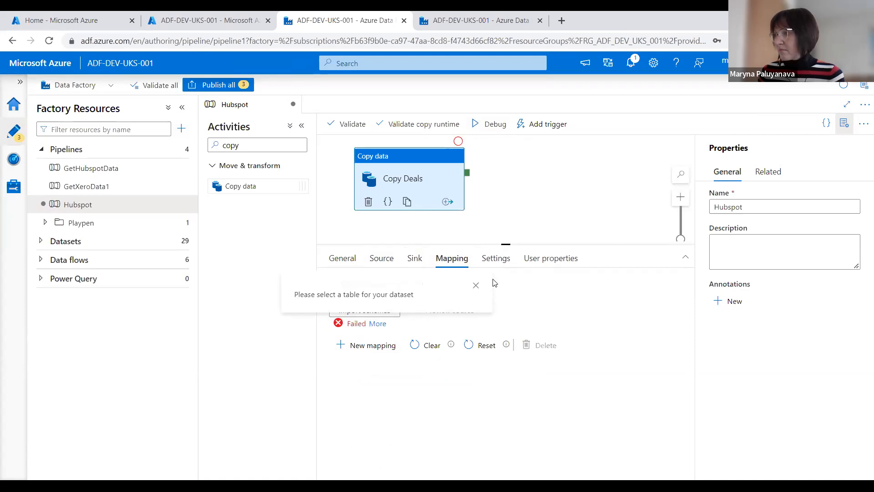
left_click(476, 285)
Recheck the source and sink settings of Copy Deals for a table selection, and look through the available source datasets.
left_click(383, 261)
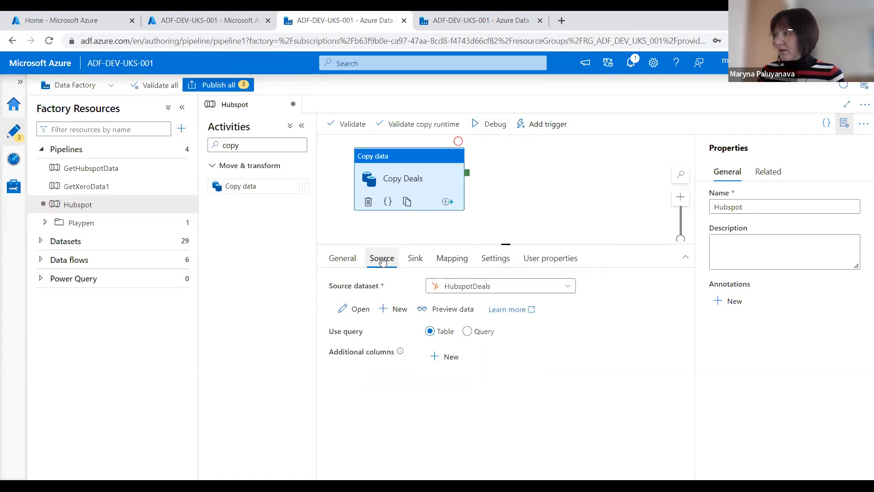
left_click(416, 261)
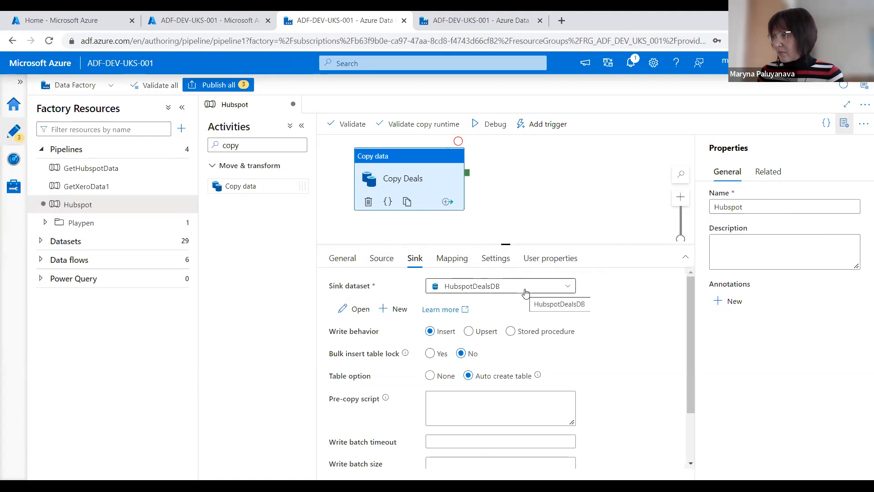
scroll(526, 294, "down", 2)
scroll(526, 295, "up", 2)
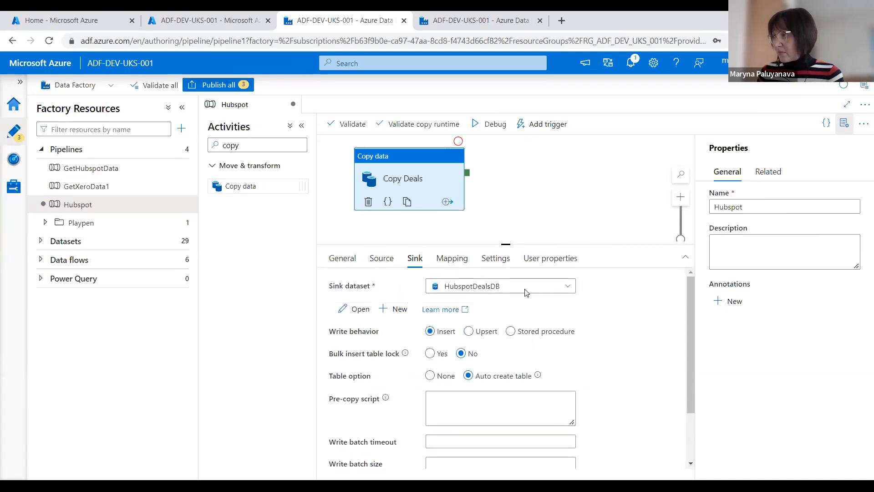
left_click(381, 258)
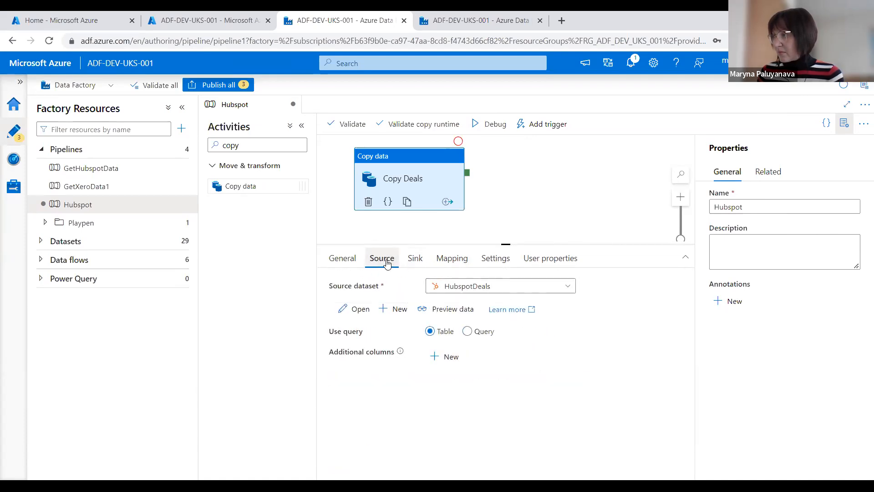
left_click(509, 287)
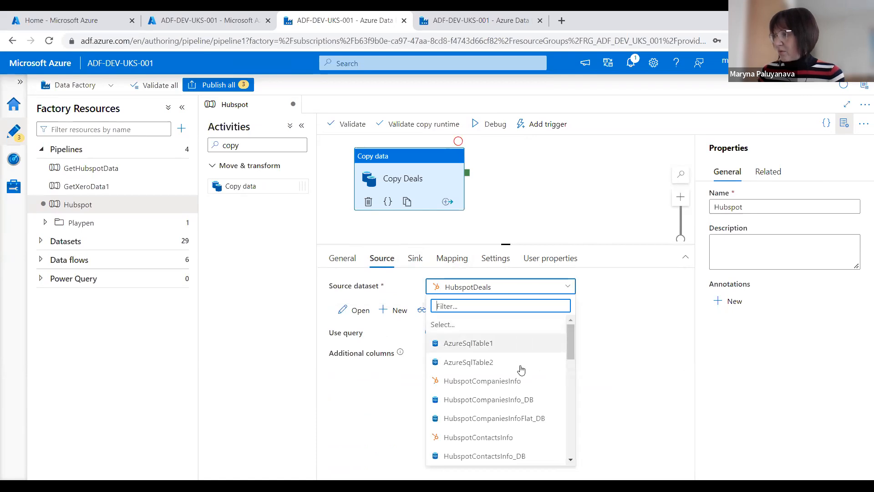
left_click(613, 357)
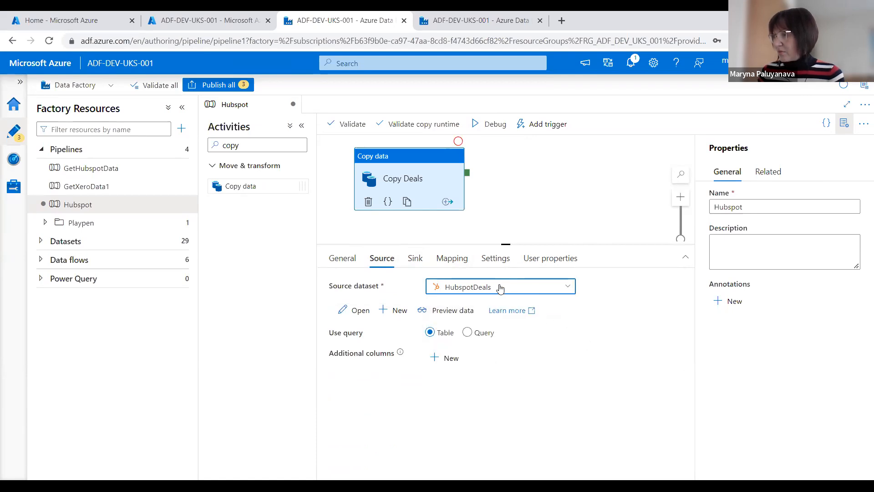
Open the HubspotDeals source dataset, test its HubSpot connection, and set its table to Deal_Properties_Values.
left_click(355, 310)
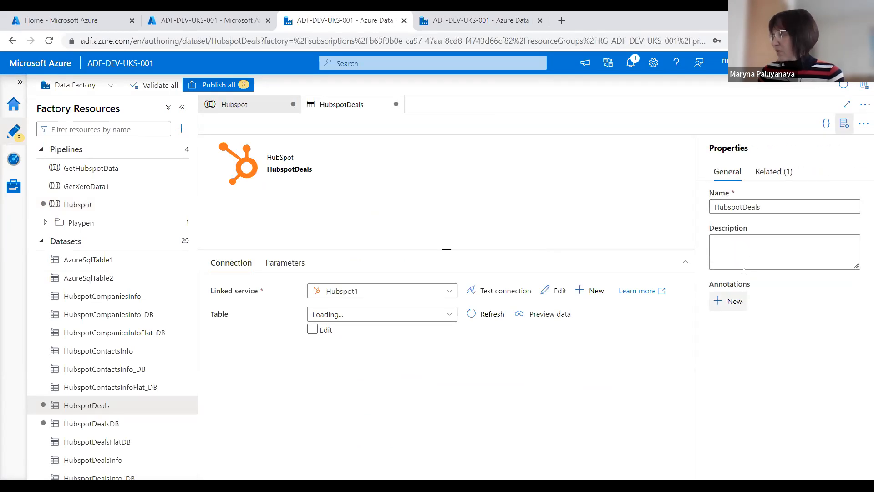
left_click(768, 206)
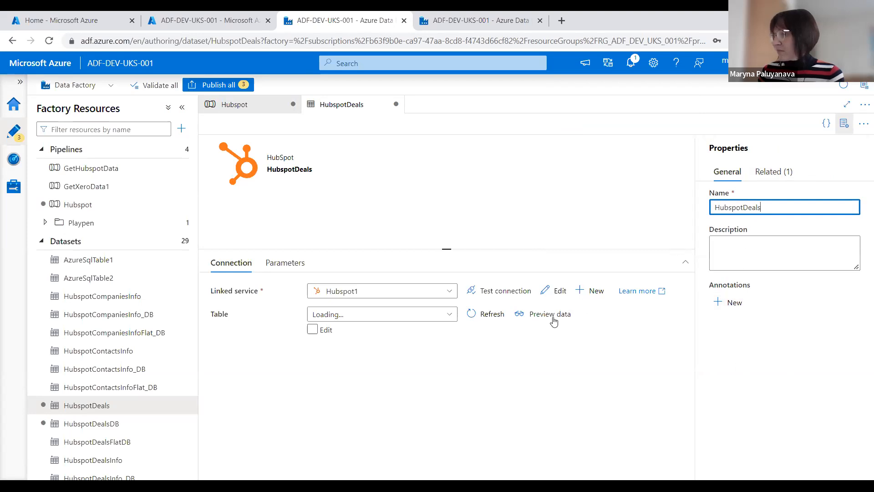
left_click(493, 292)
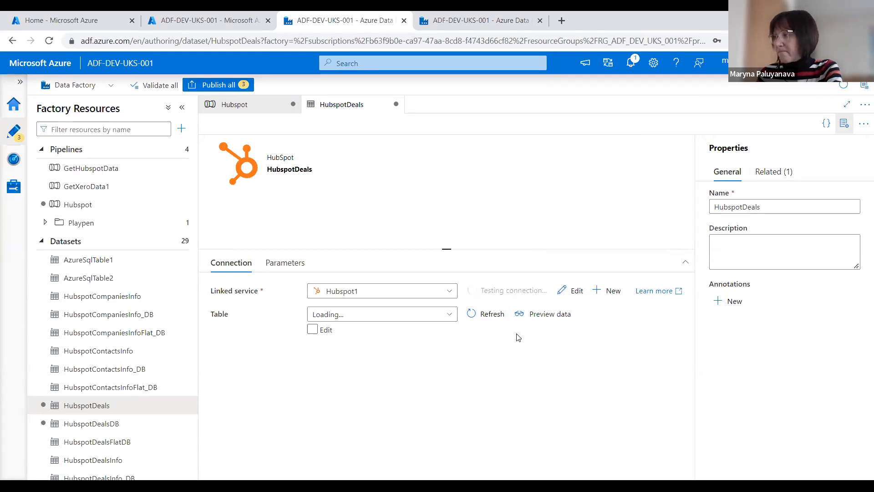
left_click(449, 315)
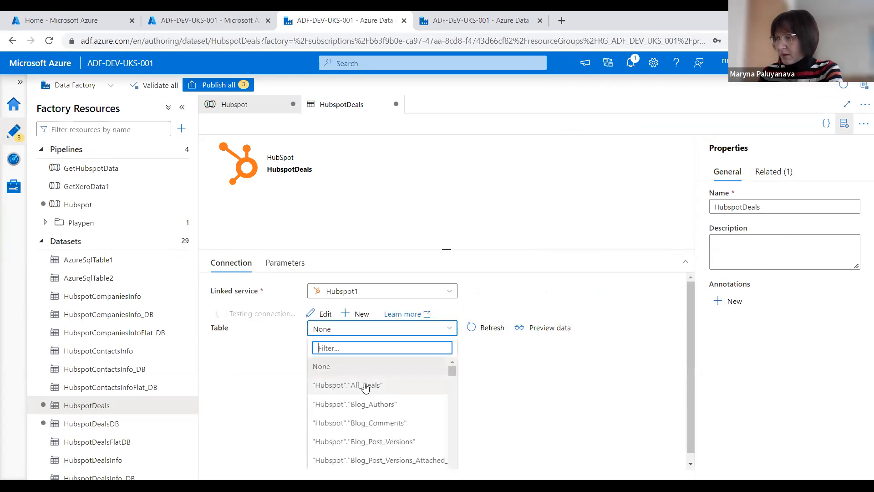
type("deal")
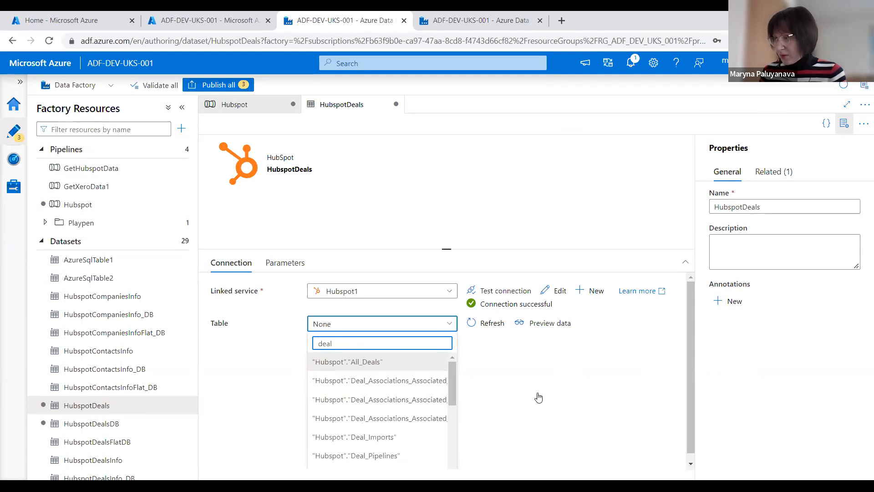
scroll(337, 417, "down", 3)
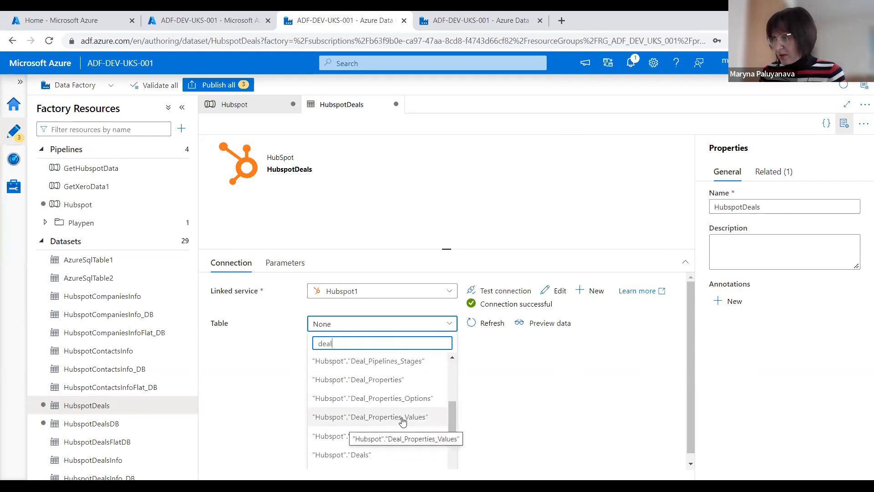
left_click(402, 417)
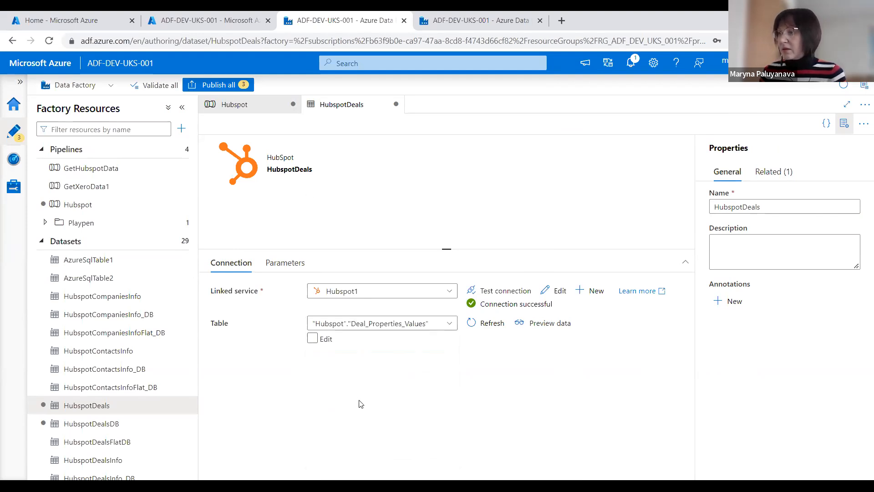
Return to the Hubspot pipeline and import the schemas for the Copy Deals mapping.
left_click(257, 105)
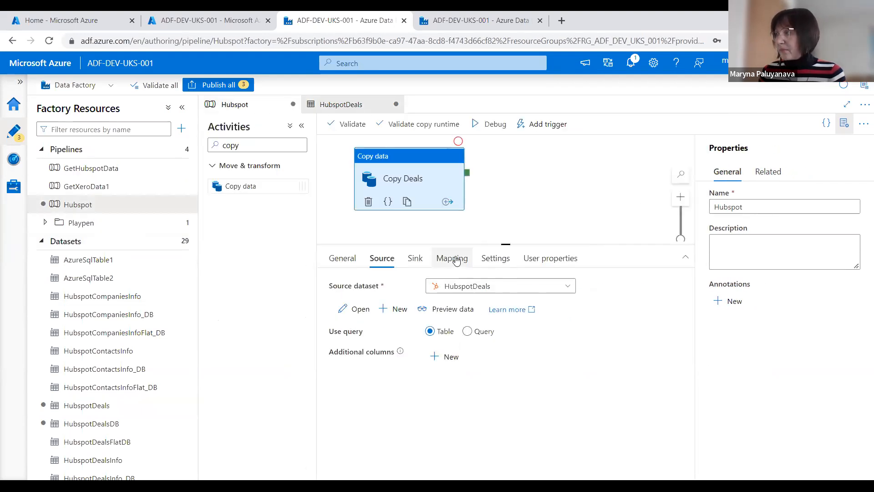
left_click(457, 260)
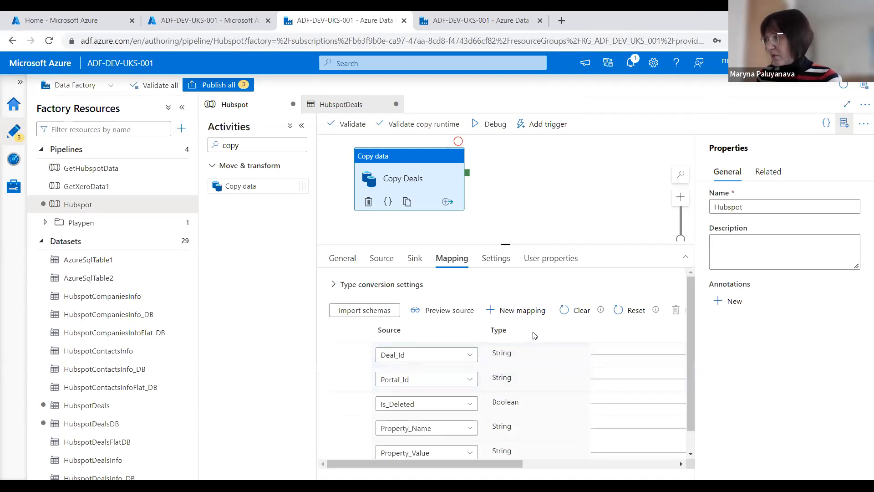
scroll(540, 332, "down", 1)
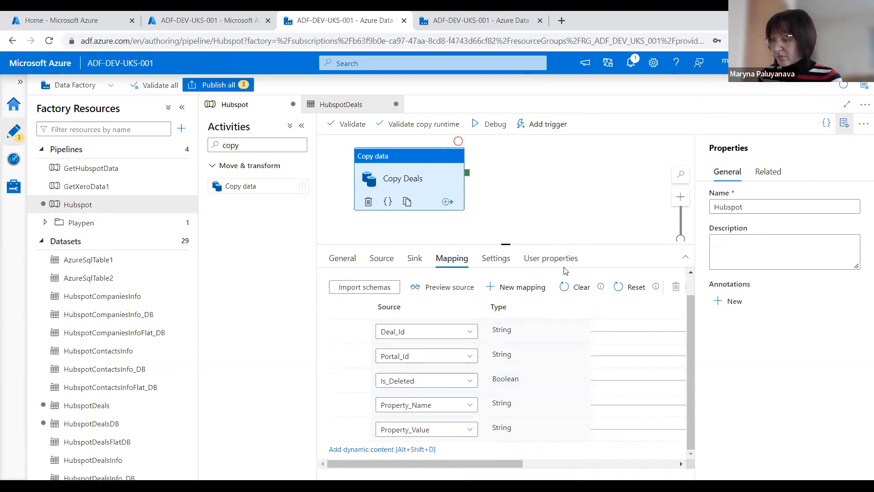
left_click(576, 204)
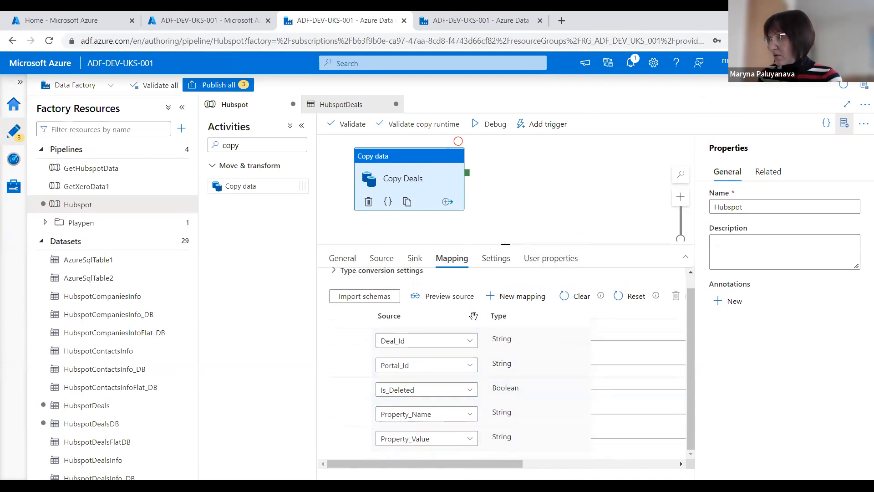
Preview the source data of the Copy Deals mapping, examine the property names and values, and close the preview.
left_click(437, 286)
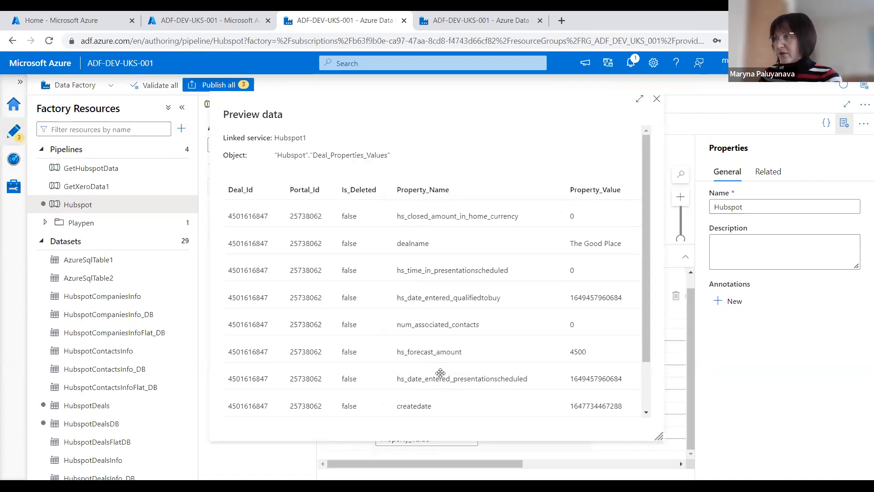
scroll(439, 345, "down", 1)
scroll(441, 343, "up", 1)
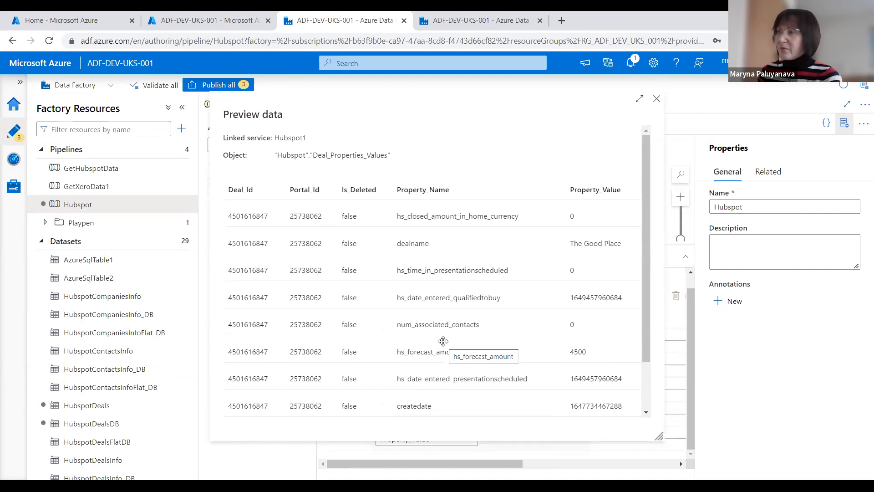
left_click(657, 100)
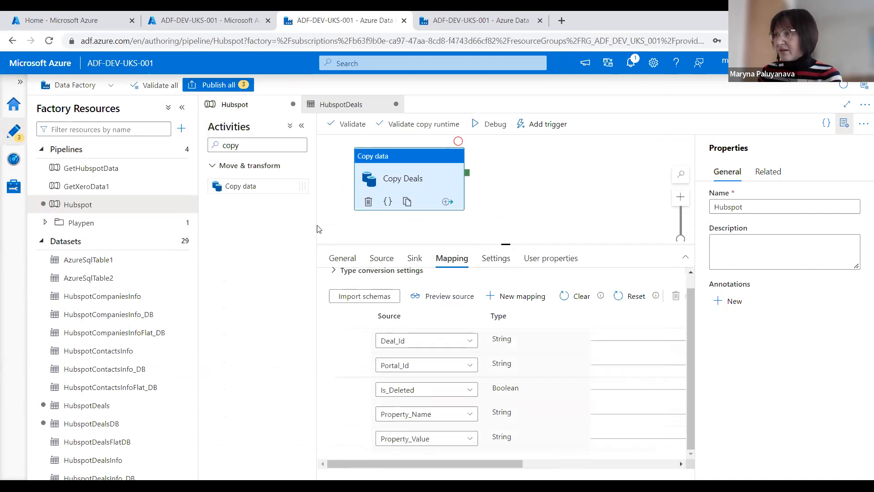
Start a debug run of the Hubspot pipeline and collapse the Datasets list in the factory resources.
left_click(605, 193)
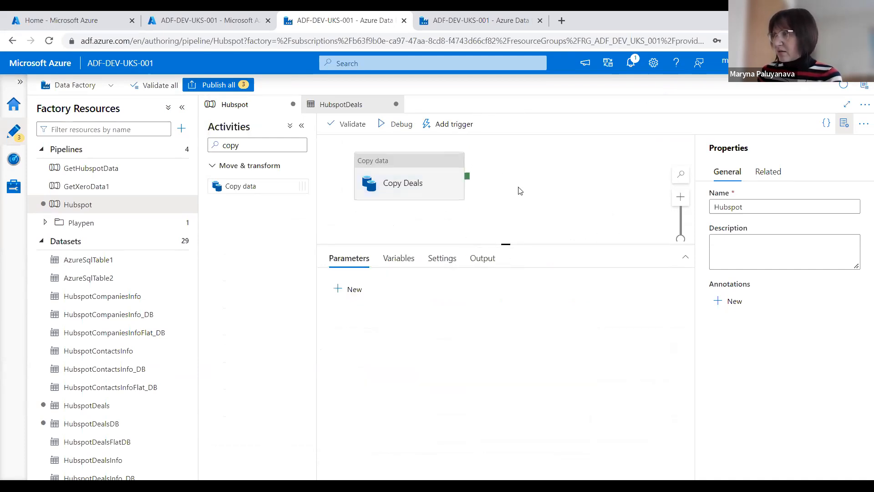
left_click(381, 126)
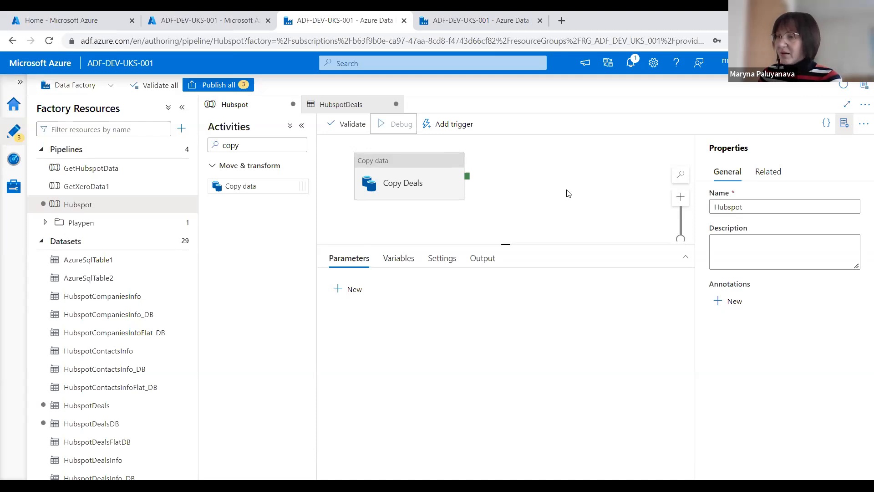
left_click(66, 241)
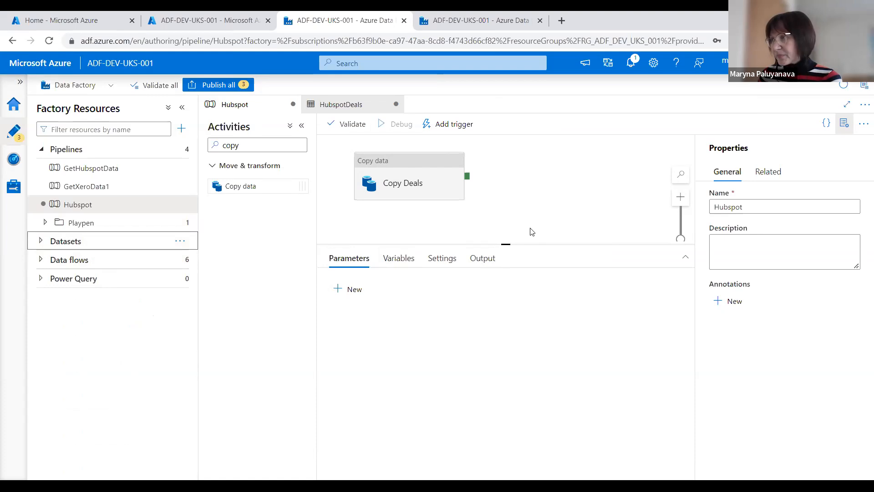
left_click(515, 204)
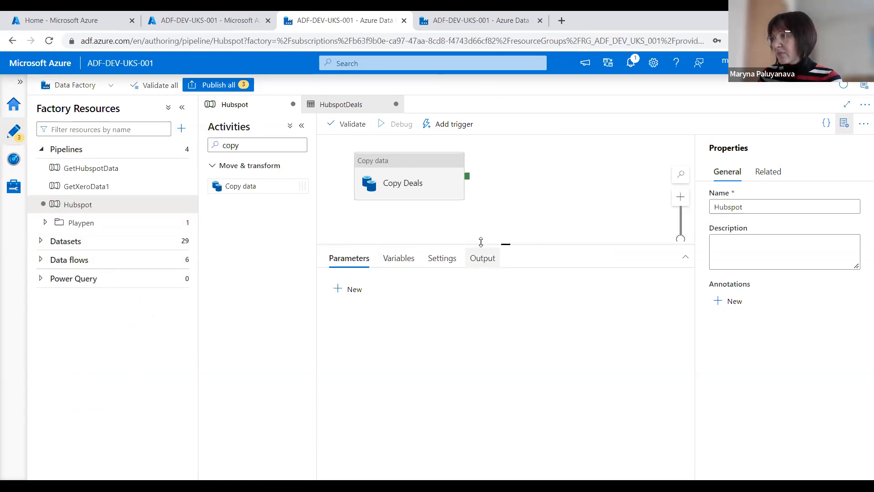
left_click(439, 195)
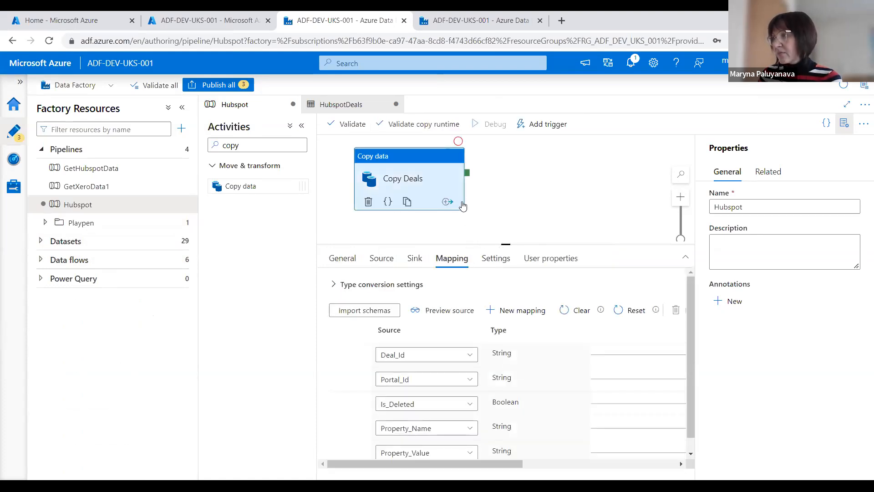
left_click(517, 207)
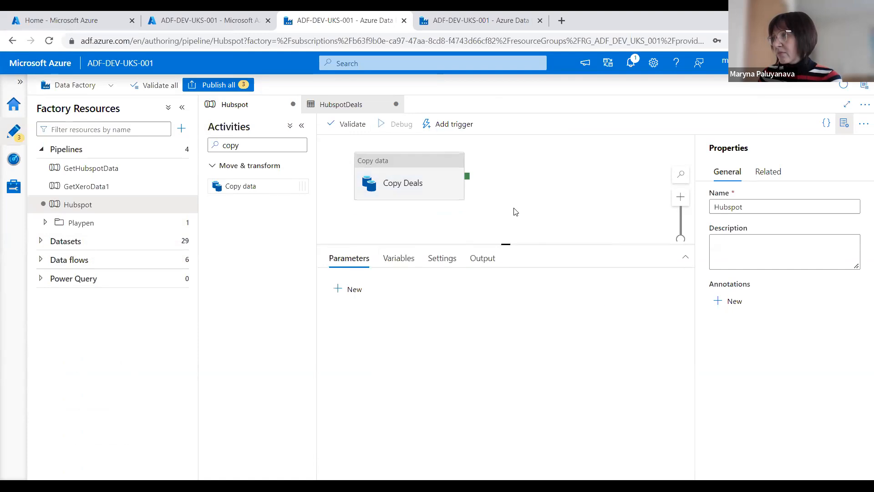
Monitor the debug run's output, hiding the pipeline properties and refreshing the Copy Deals status until the run ends.
left_click(487, 261)
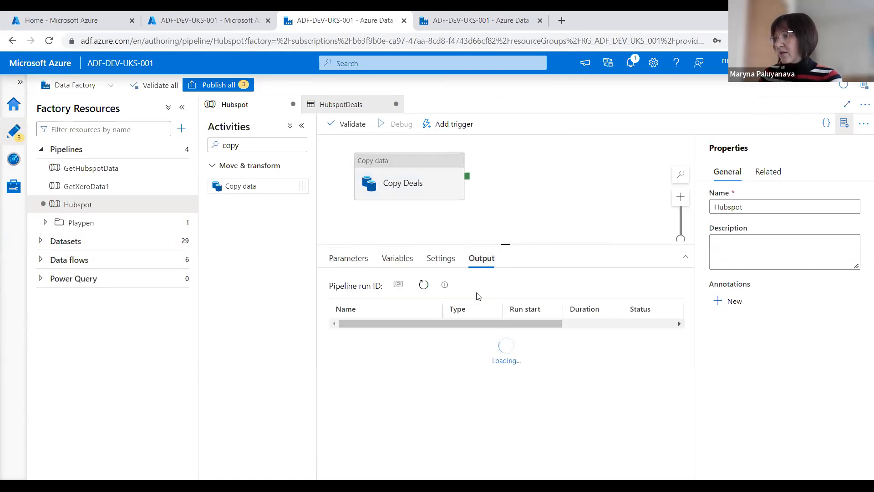
left_click(424, 285)
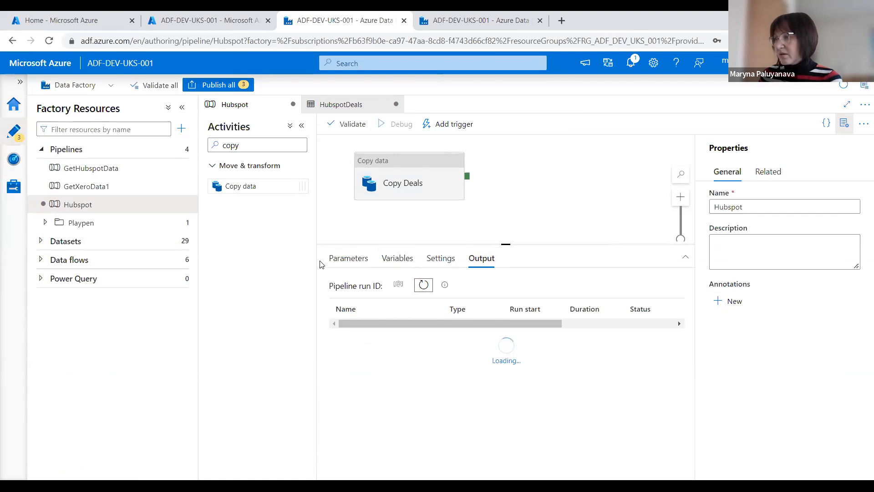
left_click(424, 284)
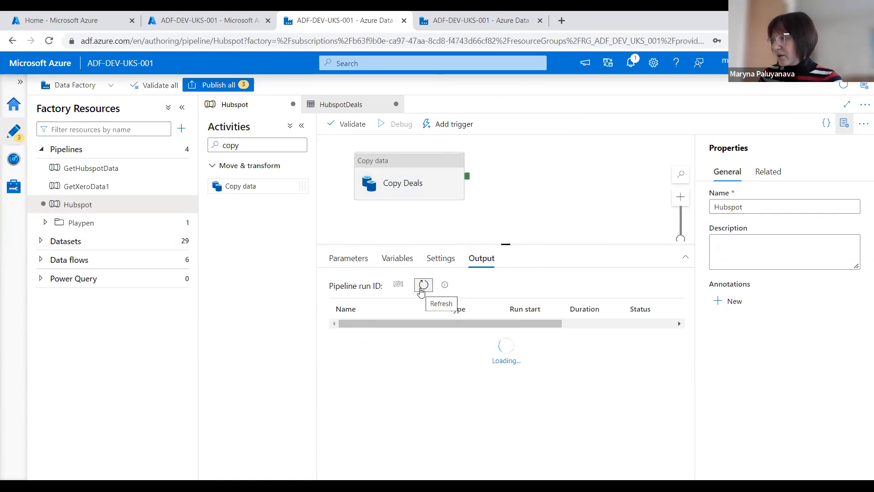
left_click(557, 285)
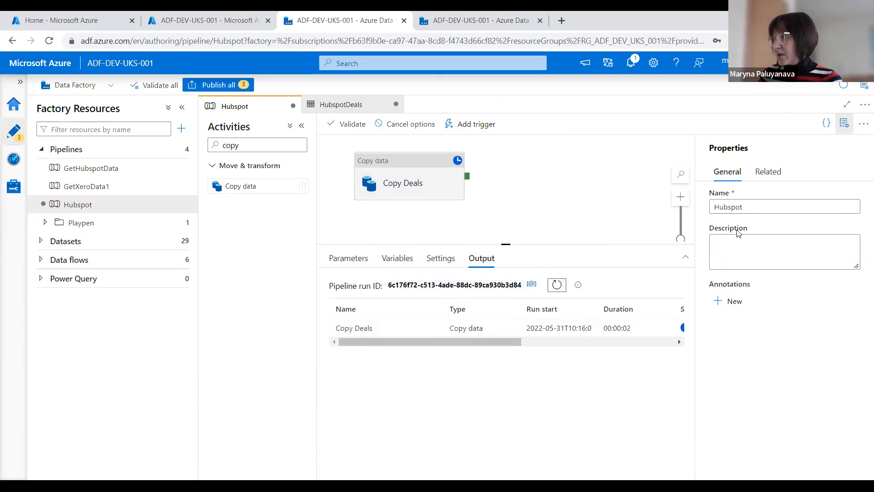
left_click(844, 124)
left_click(554, 287)
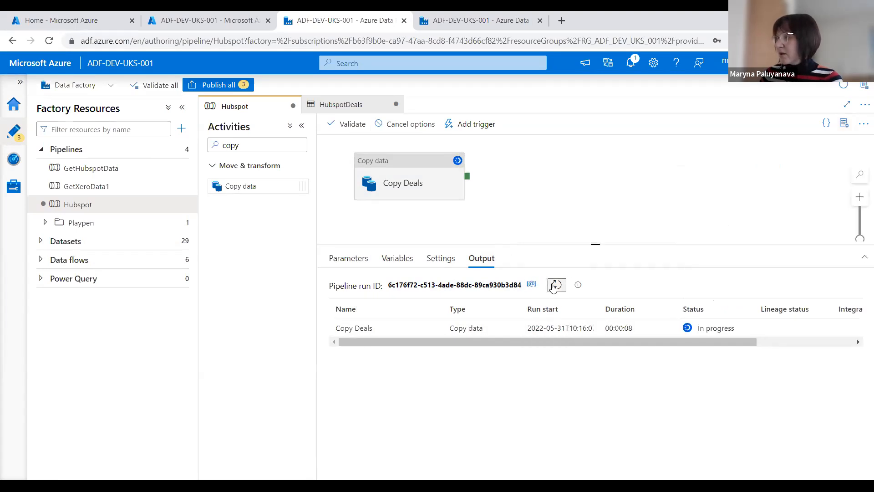
left_click(557, 285)
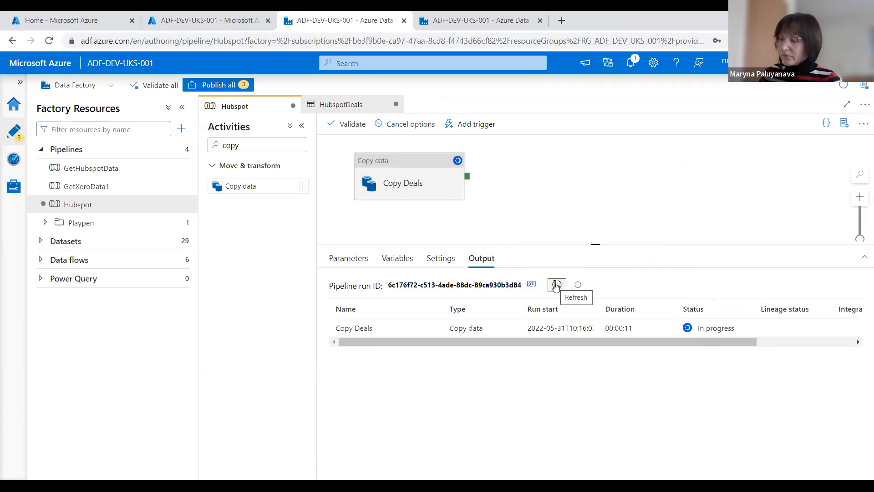
left_click(557, 286)
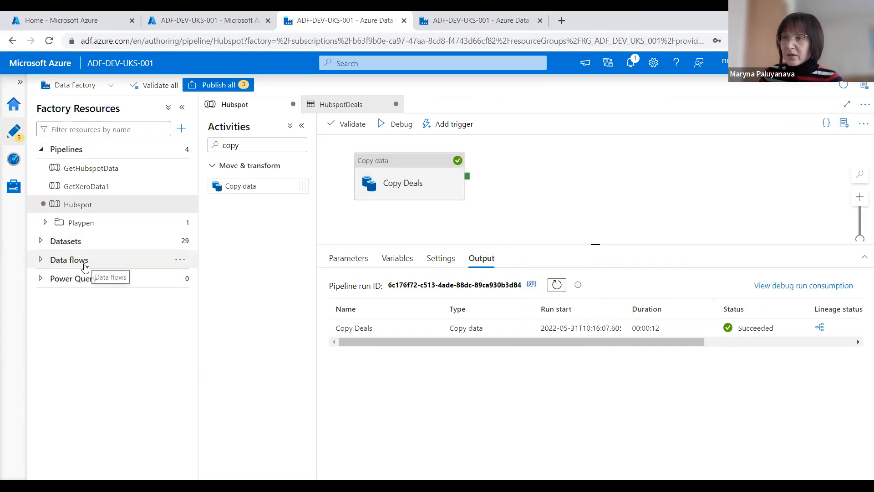
Create a new data flow and name it Deals Pivot.
left_click(180, 260)
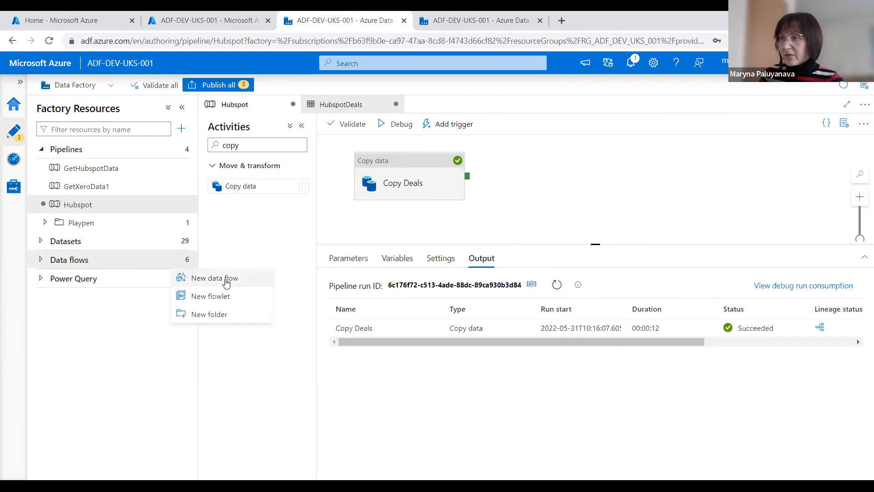
left_click(244, 278)
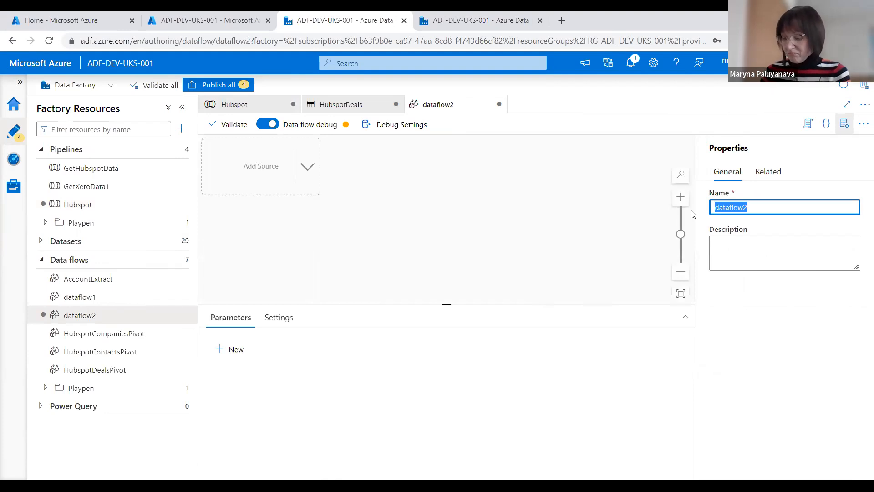
type("Deals Pivot")
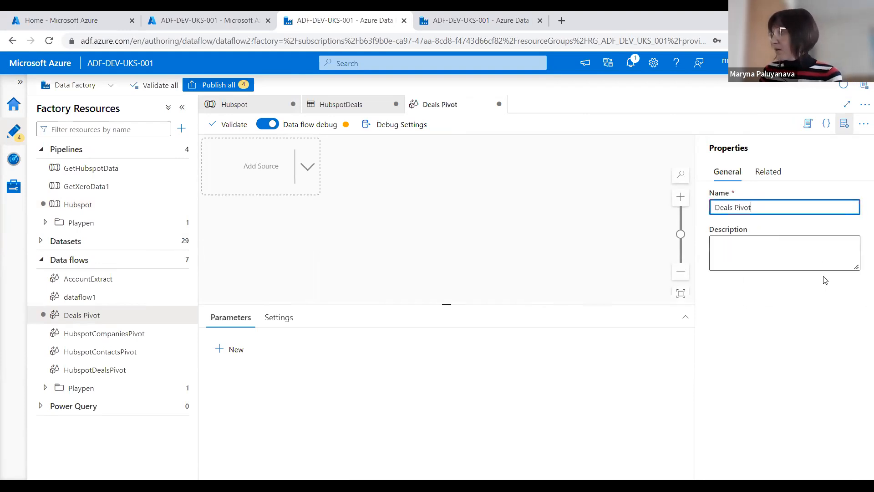
left_click(322, 213)
Add a source to the Deals Pivot data flow using the HubspotDealsDB dataset, and open its source options.
left_click(273, 168)
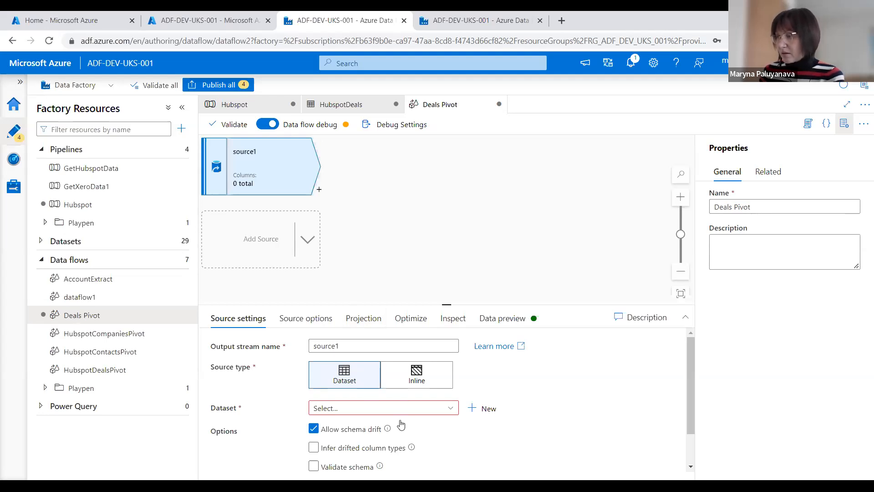
left_click(392, 408)
scroll(389, 426, "down", 3)
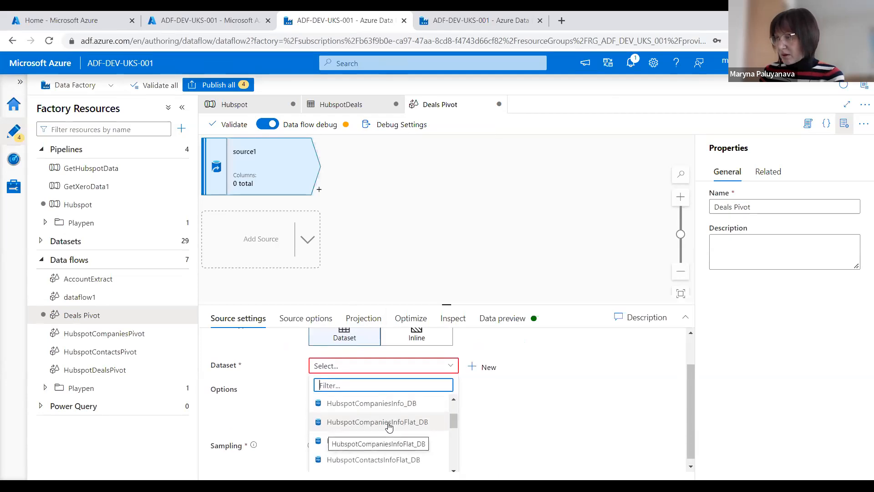
scroll(388, 427, "up", 3)
scroll(389, 444, "down", 4)
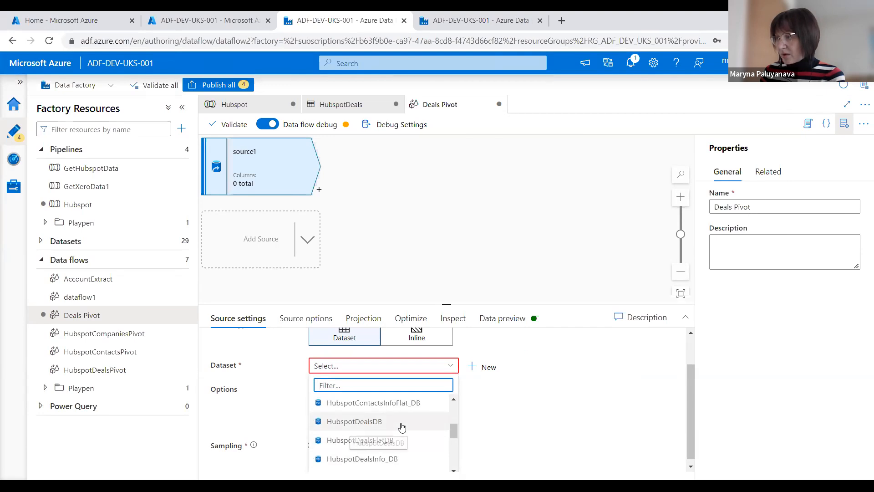
left_click(400, 426)
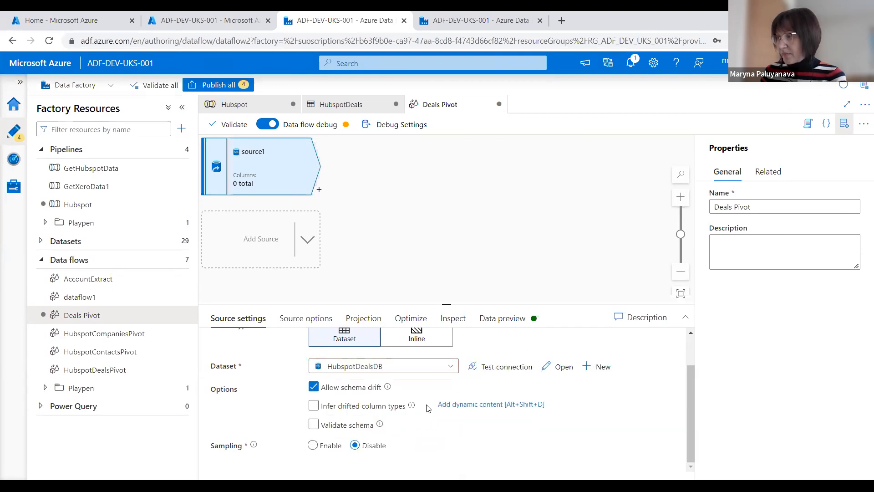
left_click(296, 319)
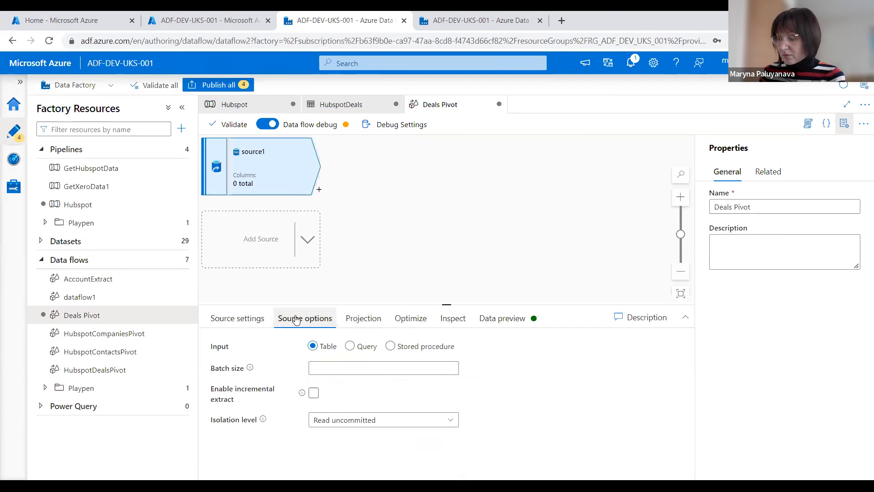
Import the projection of source1 so its column schema is loaded from the HubspotDealsDB dataset.
left_click(363, 318)
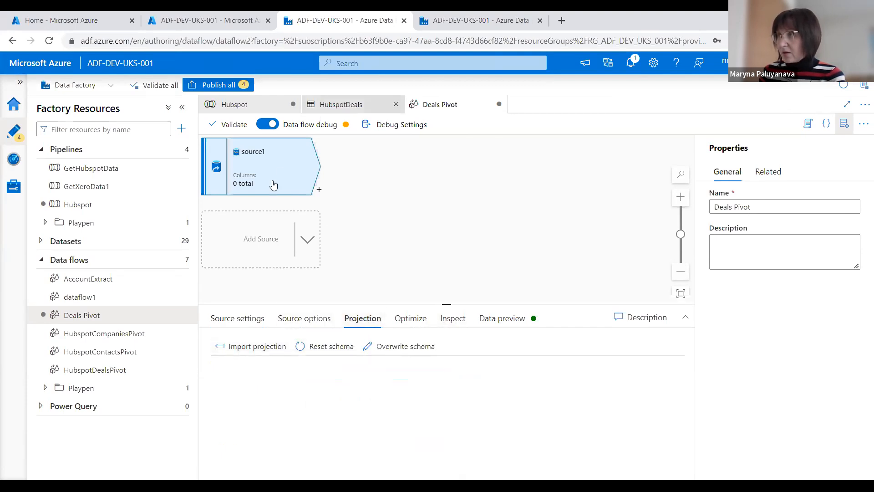
left_click(233, 346)
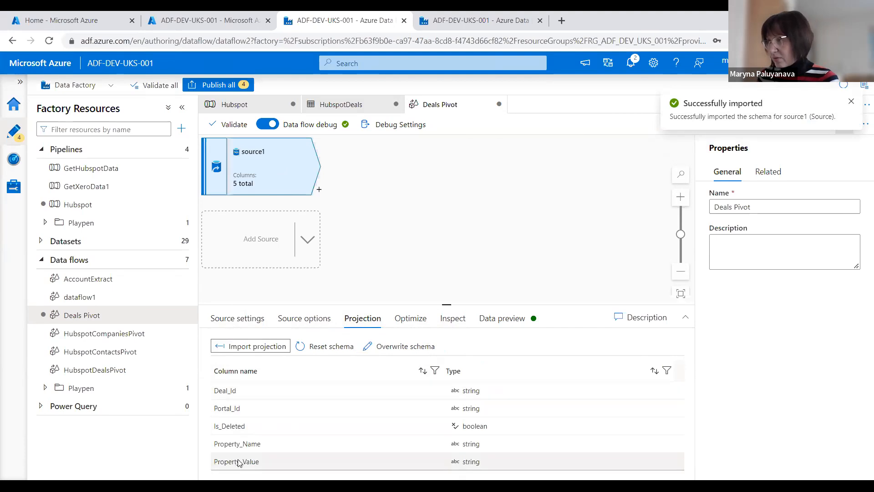
left_click(353, 197)
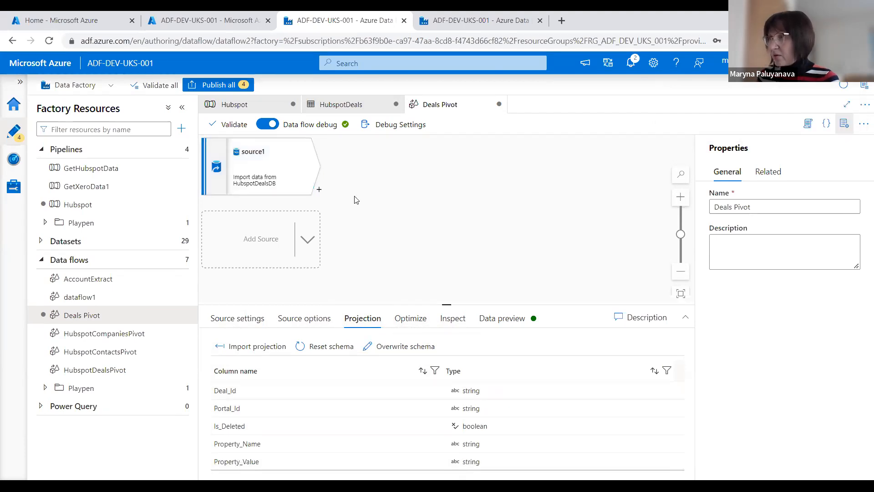
Add a Pivot transformation after source1 and group it by the Deal_Id column.
left_click(319, 191)
scroll(368, 324, "down", 3)
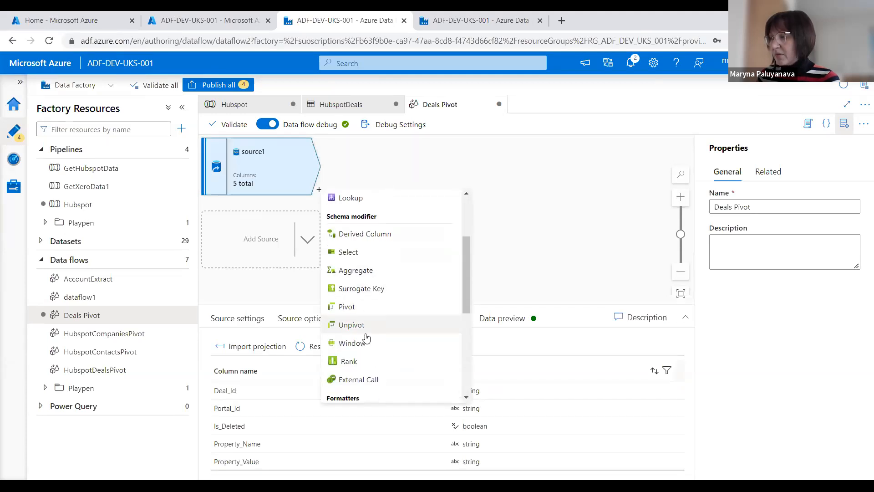
left_click(363, 304)
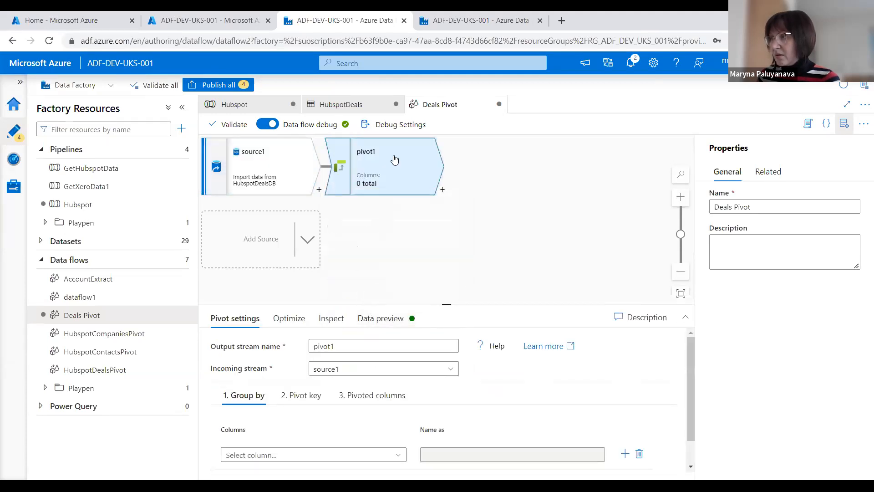
left_click_drag(445, 305, 446, 268)
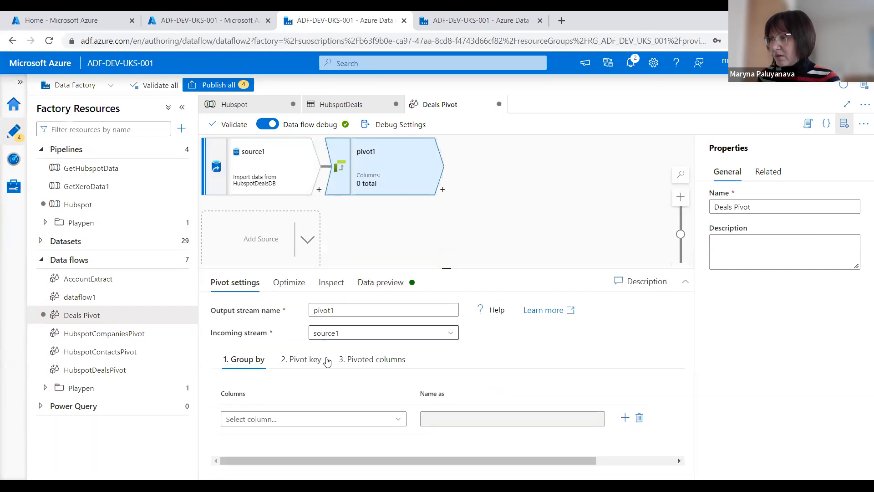
left_click(289, 418)
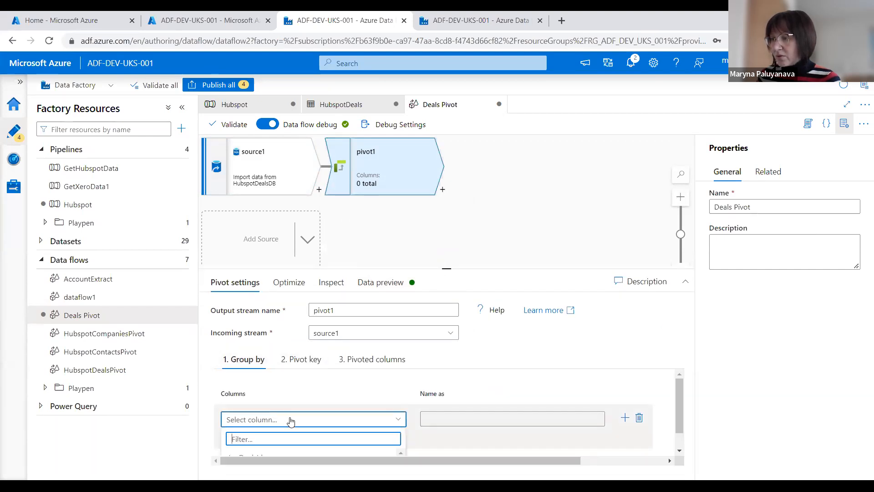
left_click(260, 439)
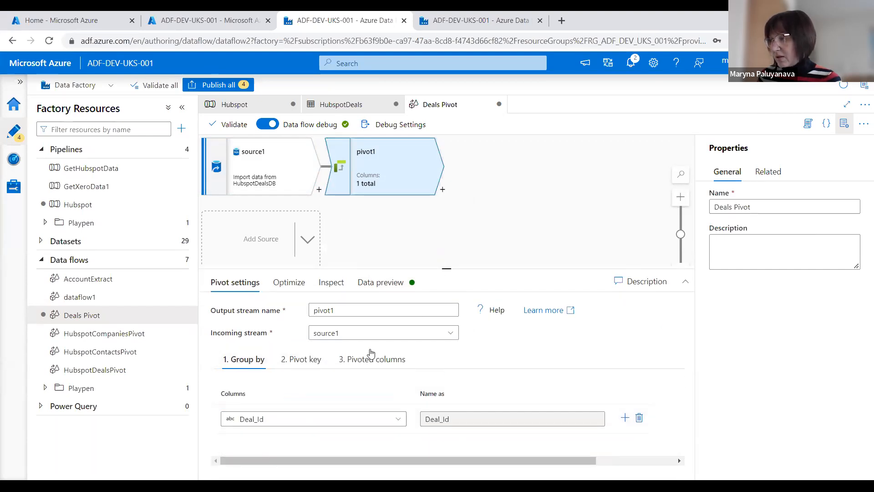
Set the pivot key of pivot1 to the Property_Name column.
left_click(305, 359)
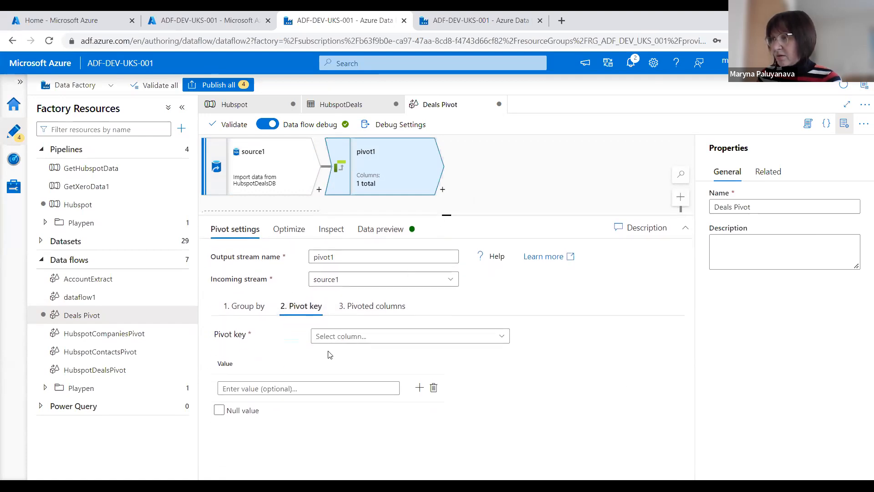
left_click(350, 336)
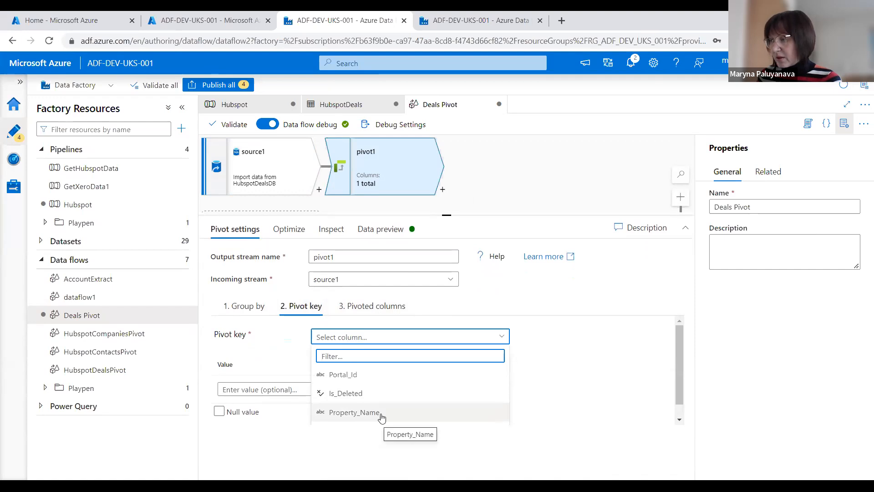
left_click(380, 414)
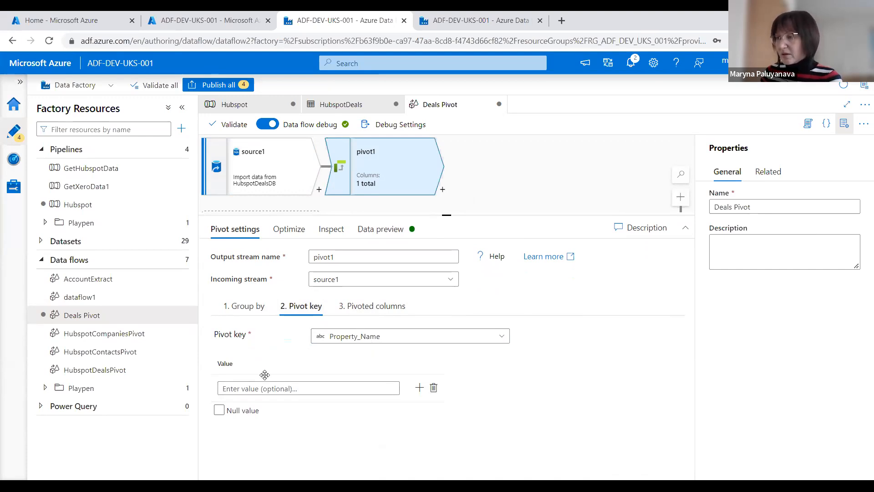
Enter dealname, dealstage and amount as the three pivot key values.
left_click(323, 388)
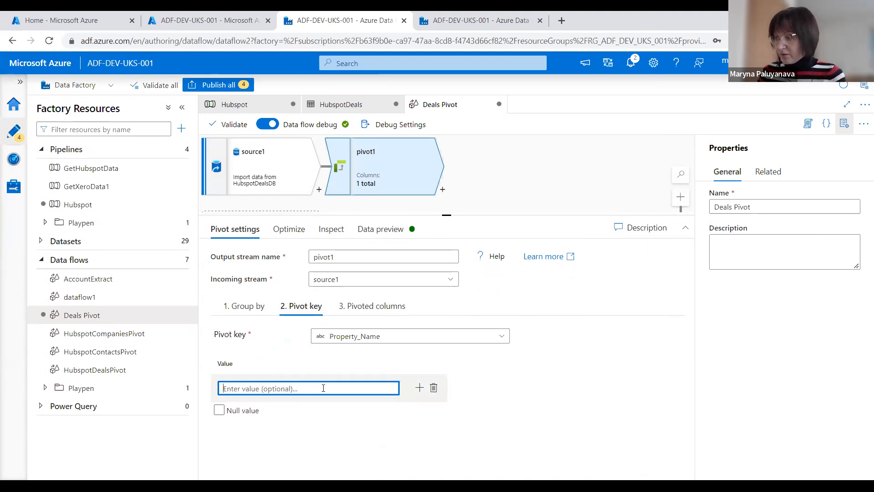
type("dea")
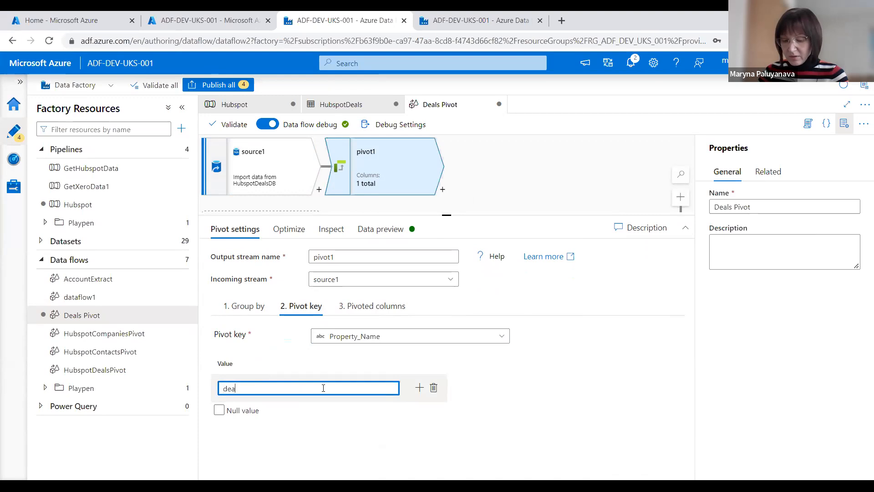
type("lname")
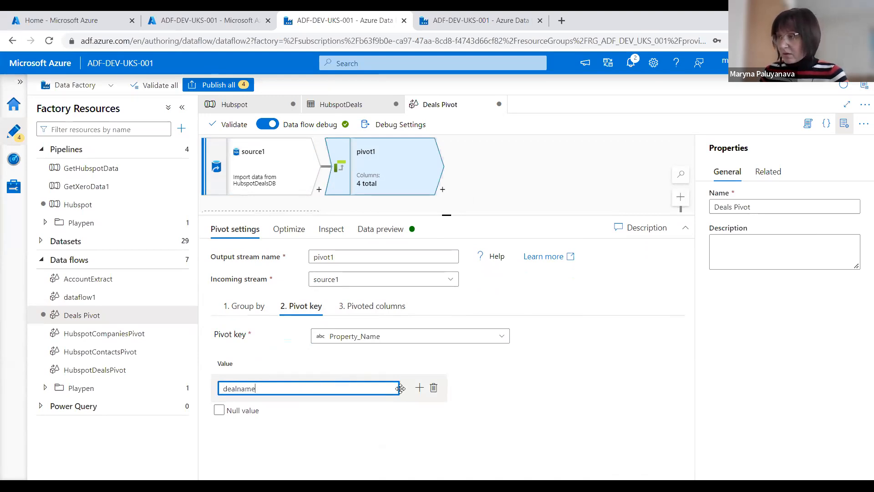
left_click(419, 387)
left_click(264, 414)
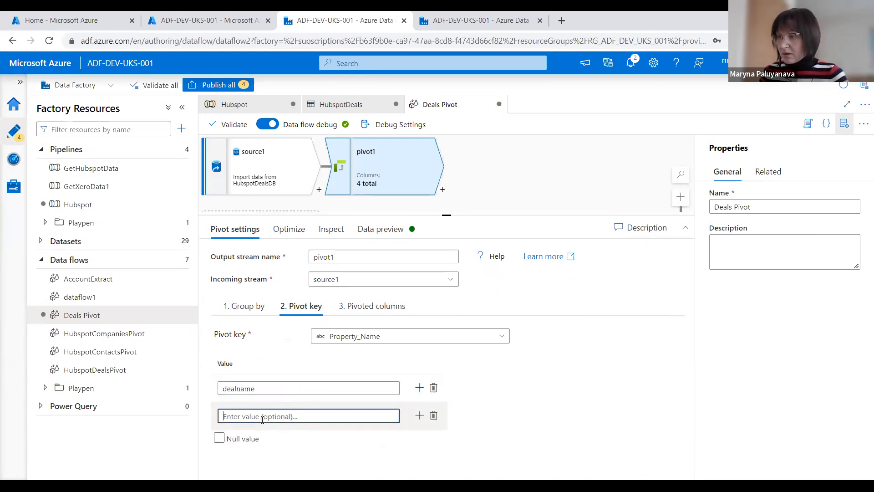
type("dealstage")
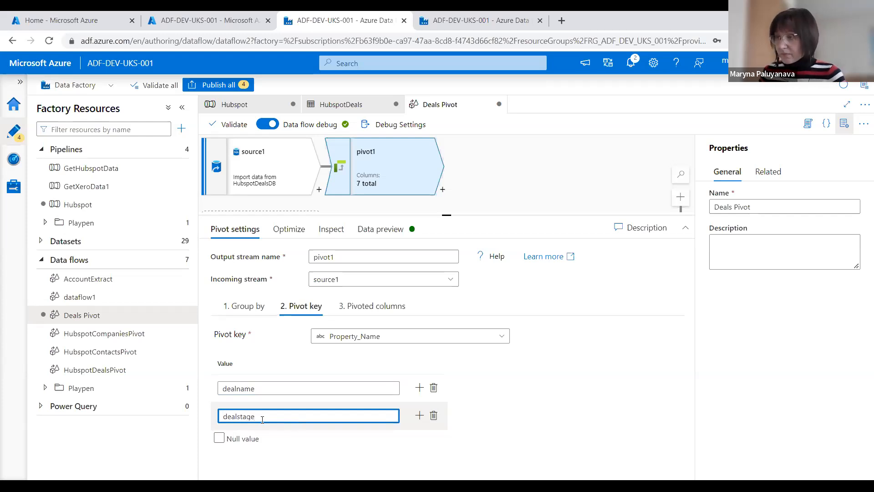
left_click(419, 415)
left_click(267, 443)
type("amount")
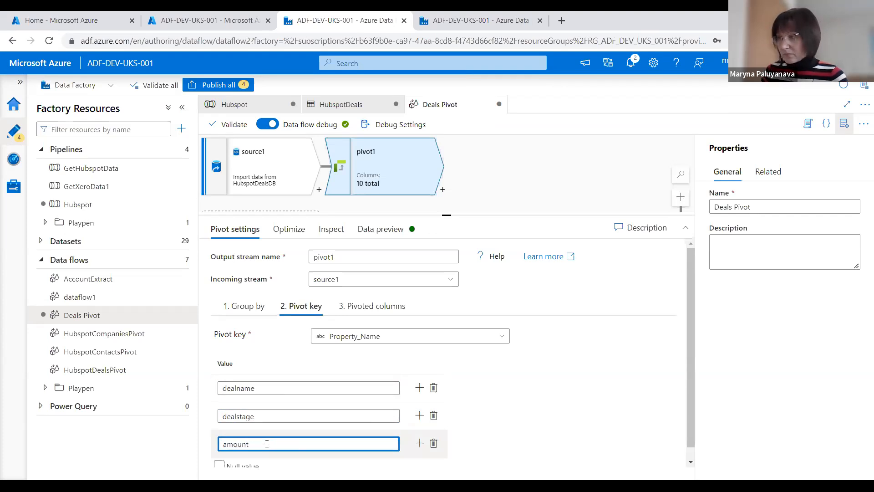
left_click(575, 406)
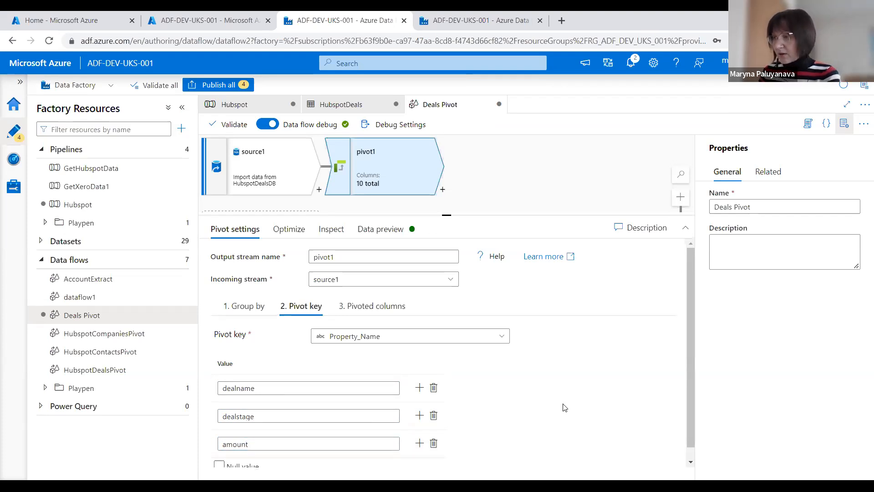
Build the pivoted columns expression first(Property_Value) in the expression builder and save it without a column name.
left_click(379, 306)
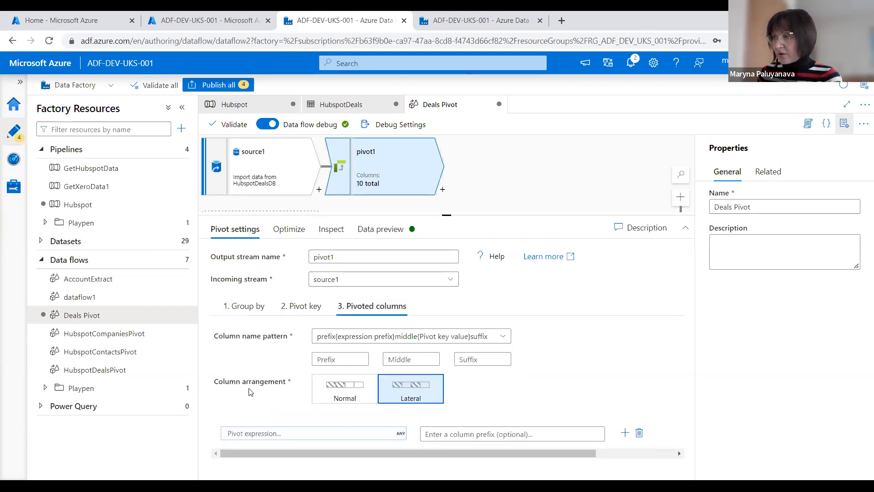
mouse_move(254, 440)
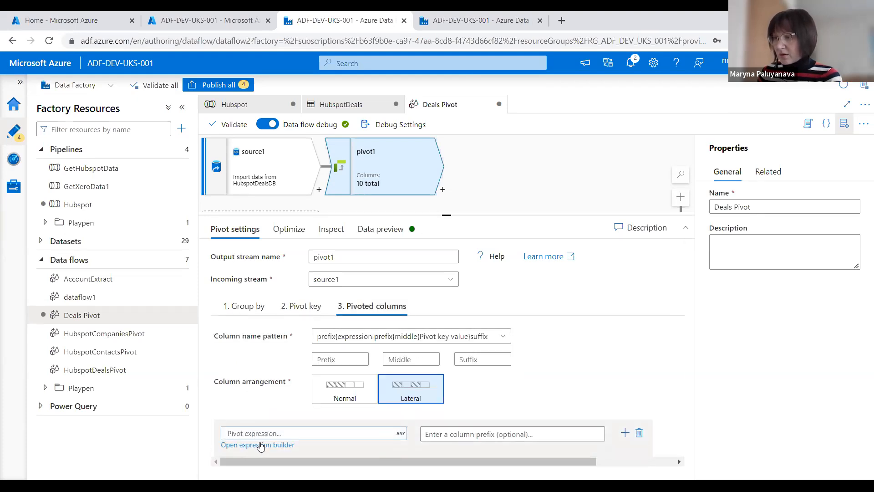
left_click(282, 445)
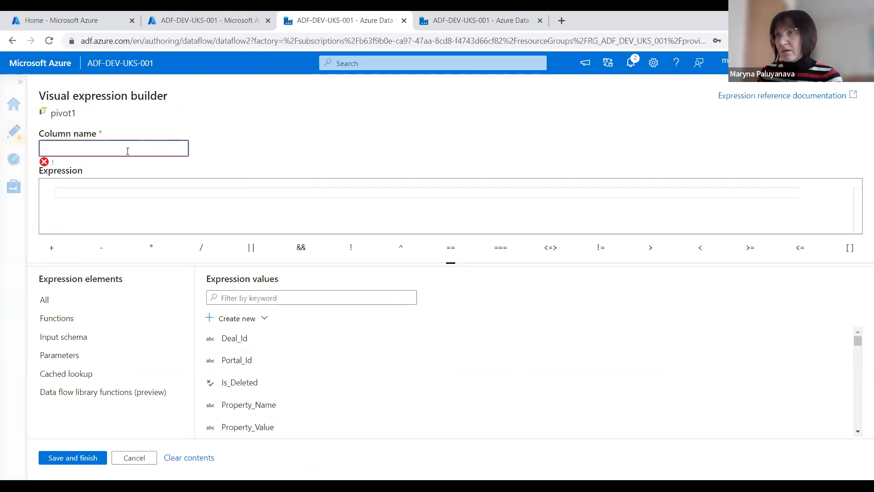
left_click(106, 192)
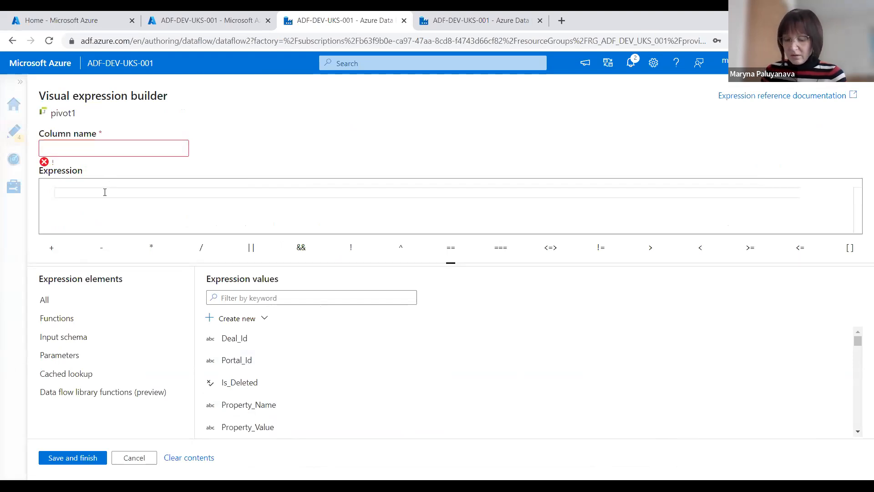
type("first")
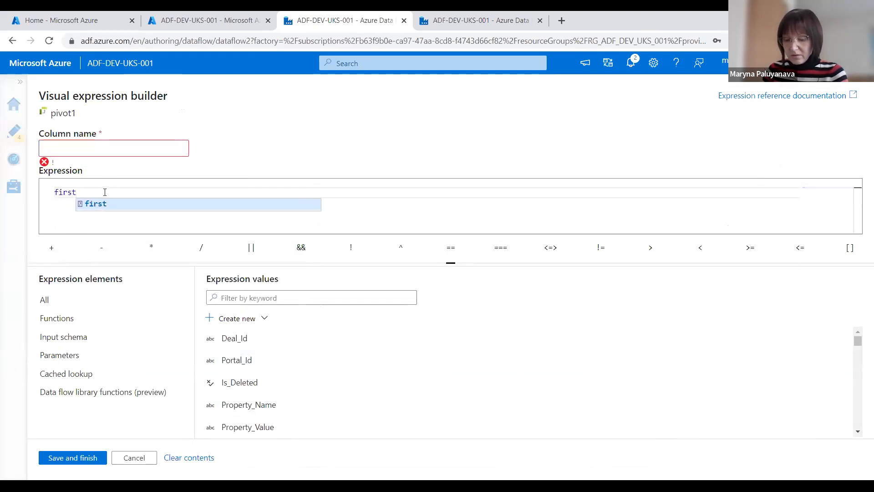
type("()")
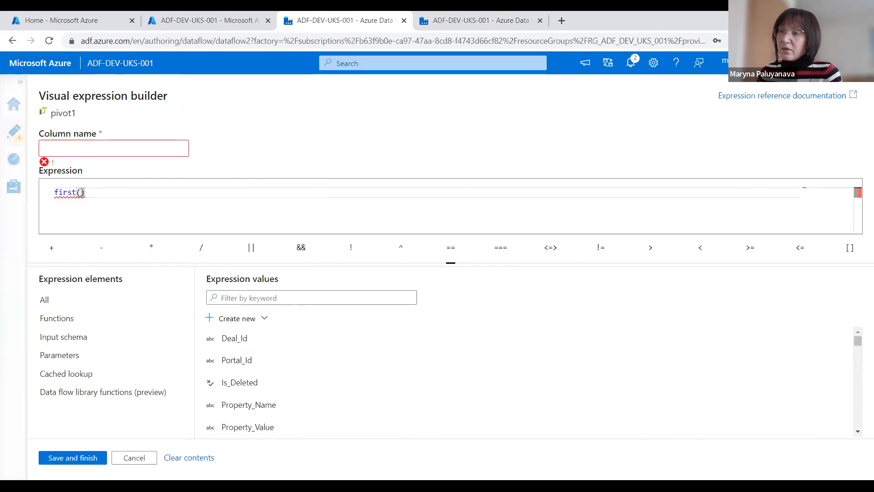
scroll(275, 379, "down", 2)
left_click(273, 371)
left_click(76, 458)
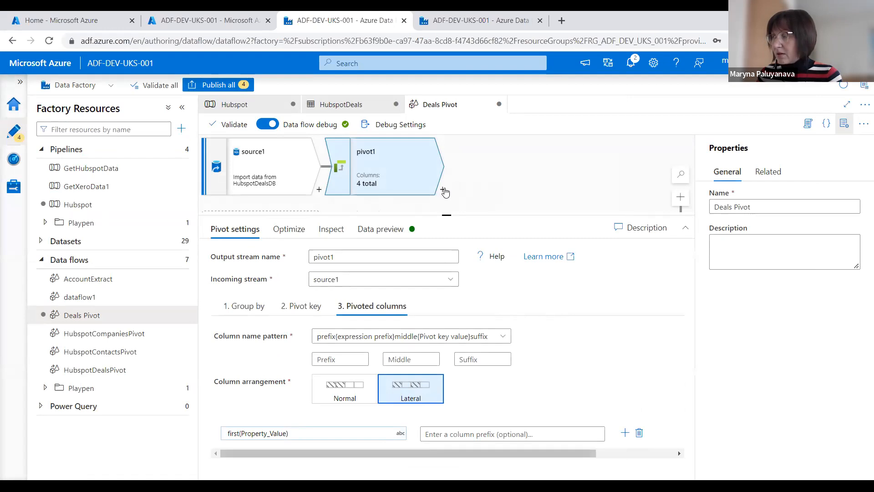
Add a sink after pivot1 and start a new dataset for it with Azure SQL Database as the data store.
left_click(442, 189)
scroll(491, 362, "down", 5)
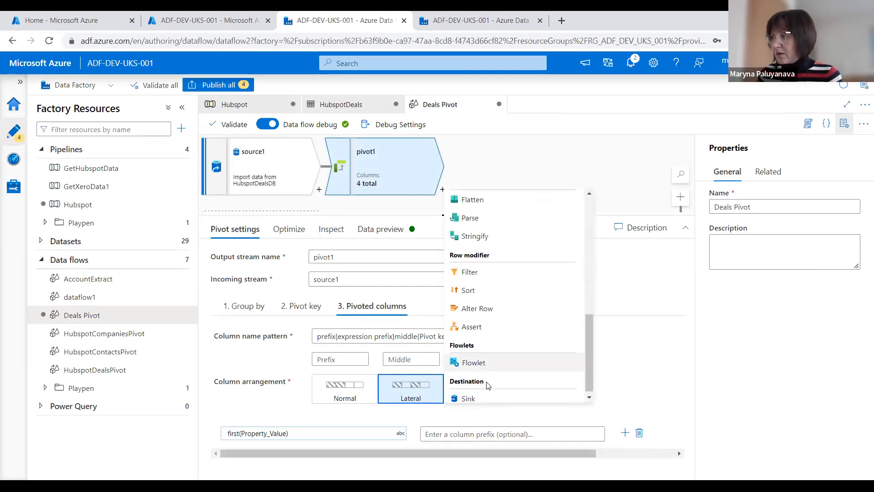
left_click(477, 395)
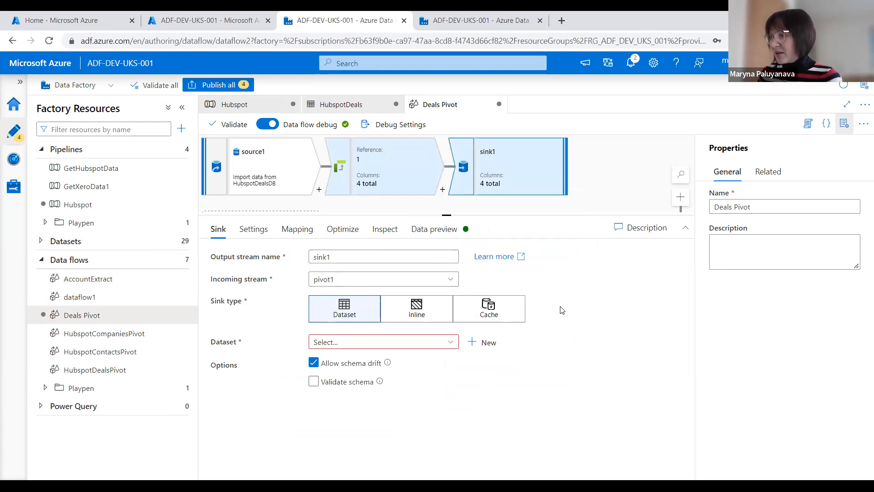
left_click(472, 345)
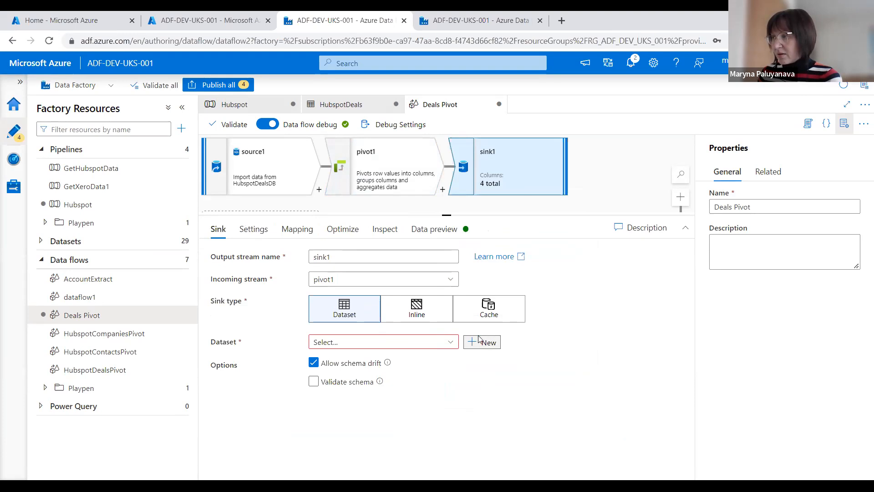
scroll(681, 268, "down", 5)
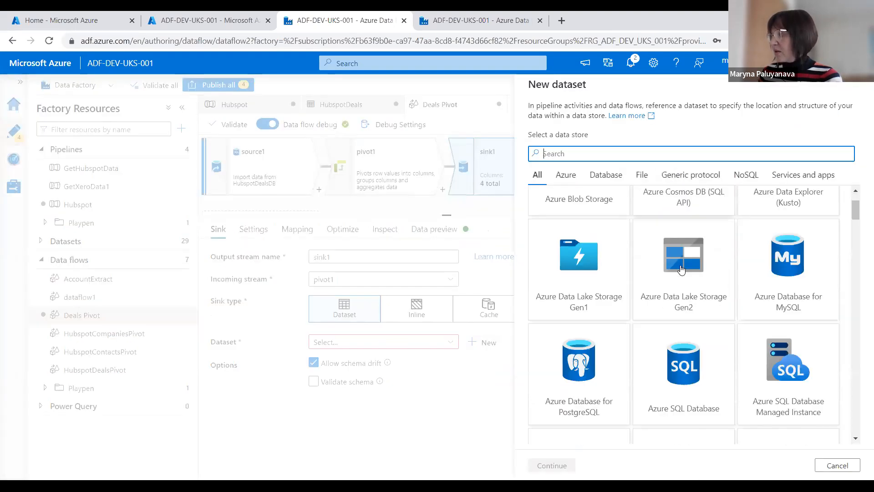
left_click(686, 251)
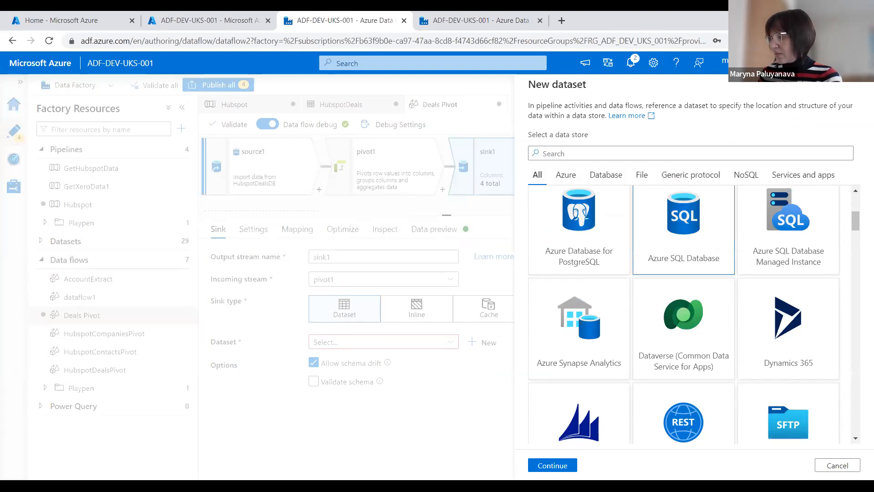
left_click(575, 468)
Name the new sink dataset HubspotDealsPivotDB and set its linked service to AzureSqlDatabase1.
left_click(613, 121)
key("BackSpace")
key("BackSpace")
key("BackSpace")
key("BackSpace")
key("BackSpace")
key("BackSpace")
key("BackSpace")
key("BackSpace")
key("BackSpace")
key("BackSpace")
key("BackSpace")
key("BackSpace")
key("BackSpace")
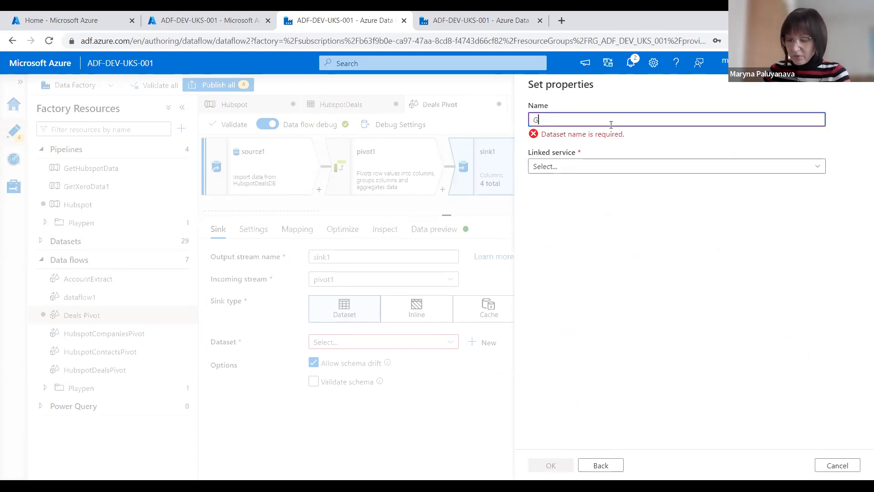
type("Hubspot")
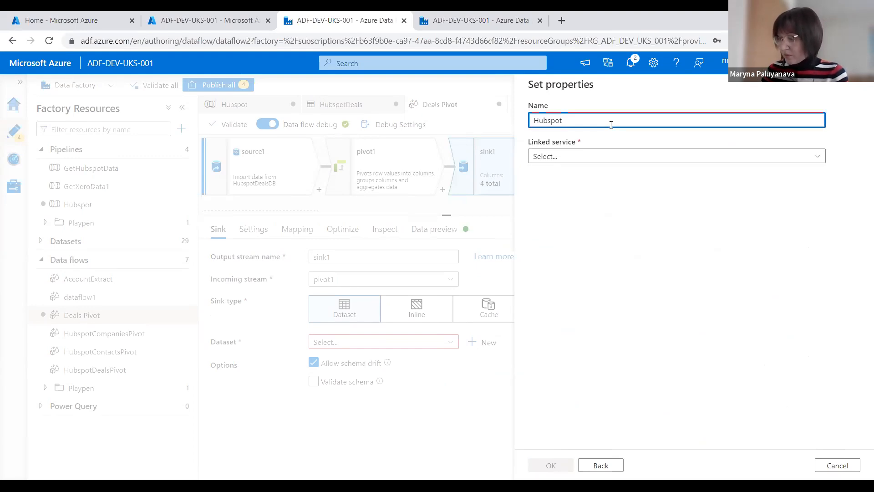
type("DealsPivot")
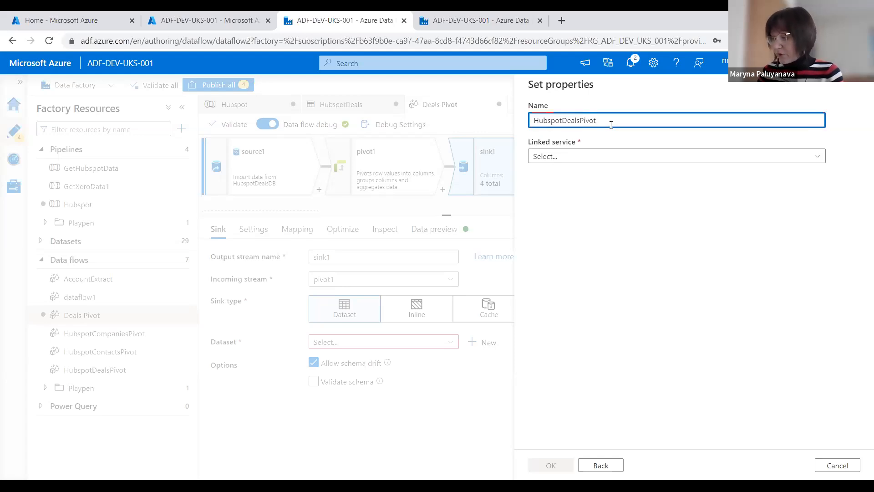
type("DB")
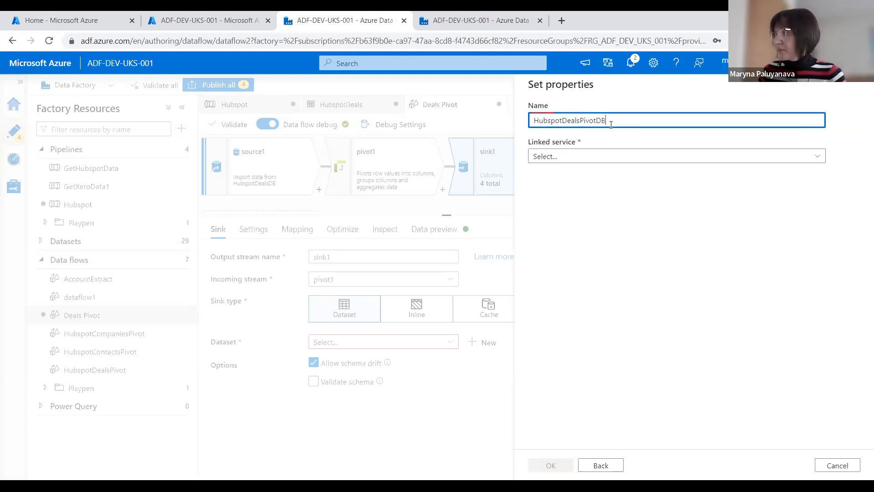
left_click(595, 157)
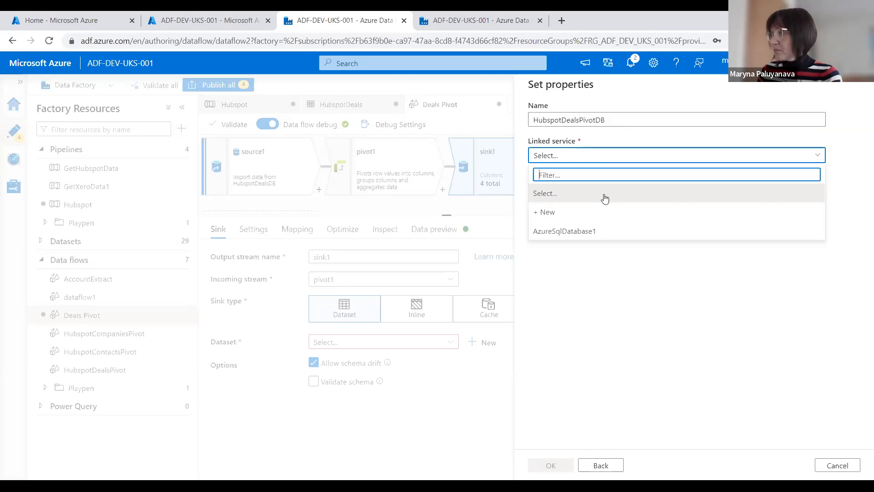
left_click(602, 235)
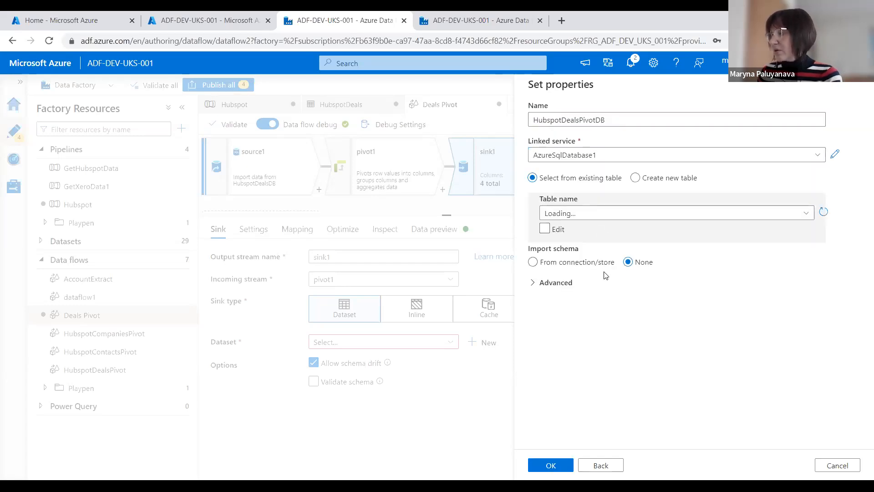
Enter dbo.hubspotdealsflat manually as the dataset's table name, set schema import to None and create the dataset.
left_click(545, 229)
left_click(586, 216)
type("dbo")
left_click(704, 213)
type("hubspotdealsflat")
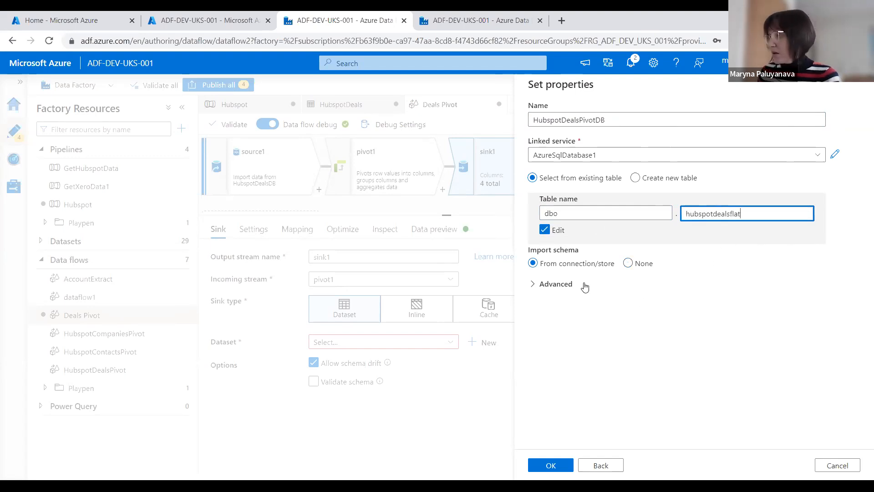
left_click(630, 269)
left_click(559, 464)
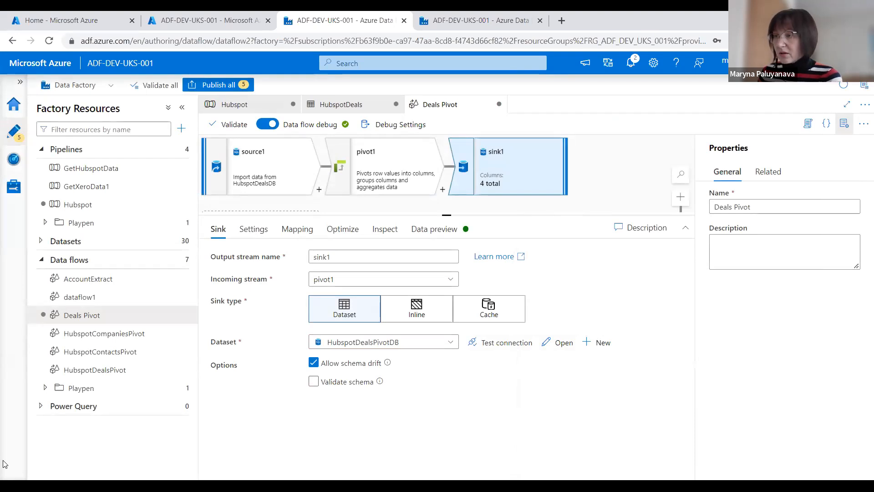
Set the table action of sink1 to Recreate table and turn off auto mapping for its columns.
left_click(254, 229)
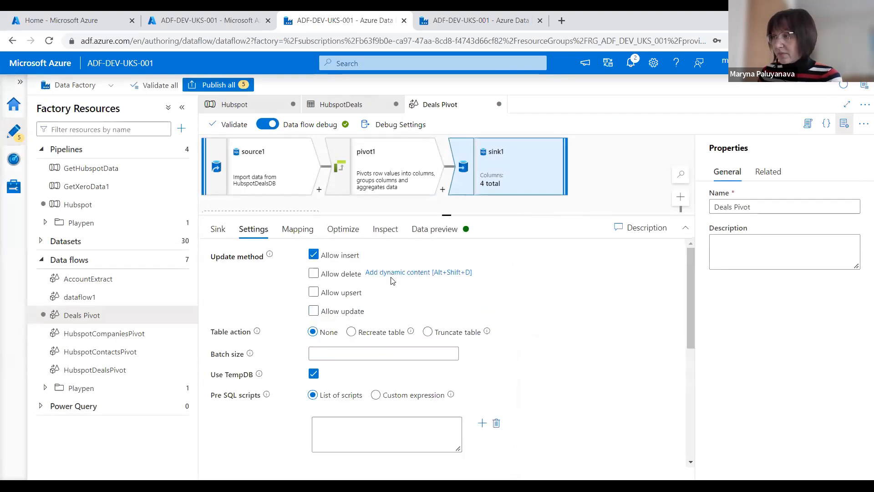
left_click(352, 332)
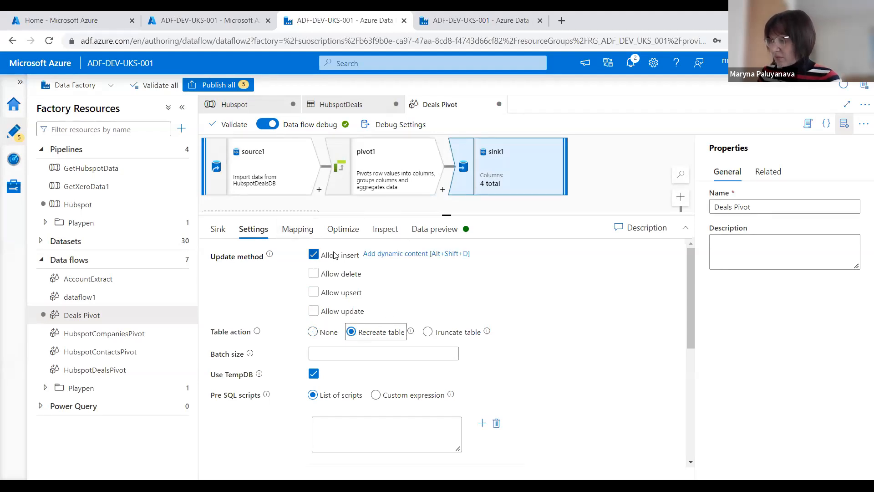
left_click(299, 230)
left_click(222, 295)
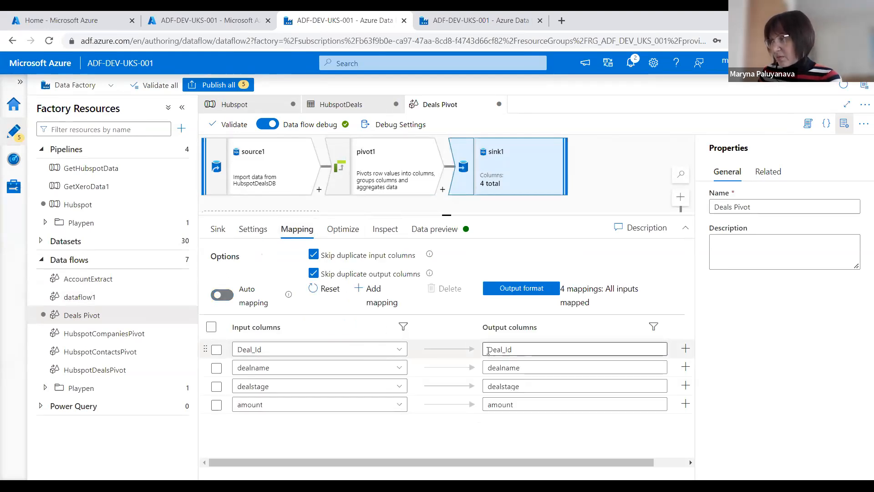
Rename the sink's mapped output columns for Deal_Id, dealname and dealstage to deal_id, deal_name and deal_stage.
left_click(490, 350)
key("BackSpace")
type("d")
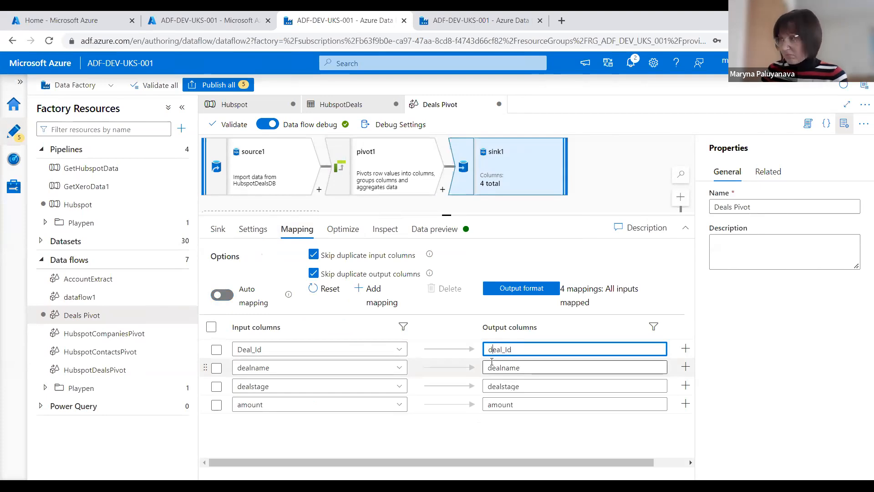
key("Right")
key("Right")
type("i")
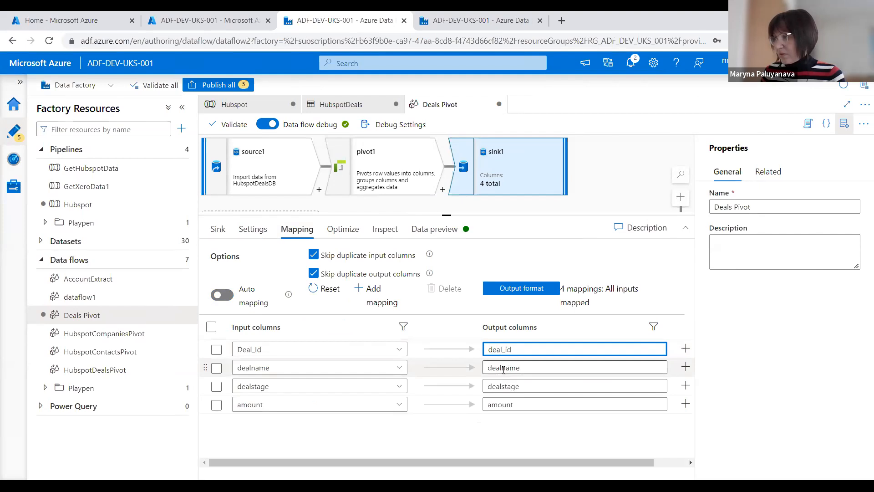
left_click(504, 369)
type("_")
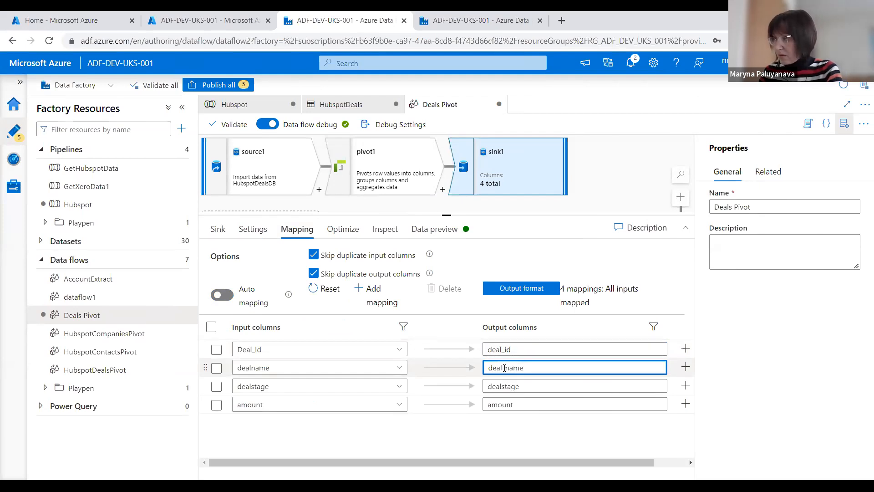
left_click(504, 388)
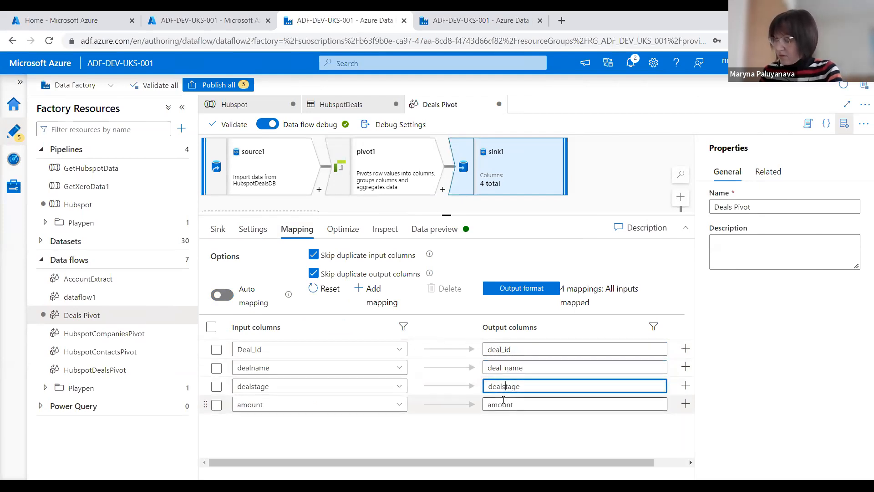
type("_")
key("BackSpace")
type("_")
Load the data preview of sink1 to check the pivoted deal rows.
left_click(435, 231)
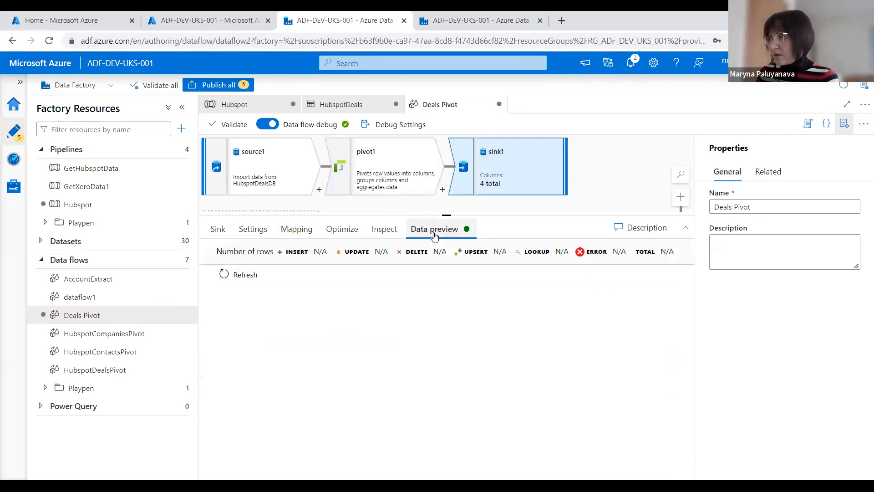
left_click(229, 275)
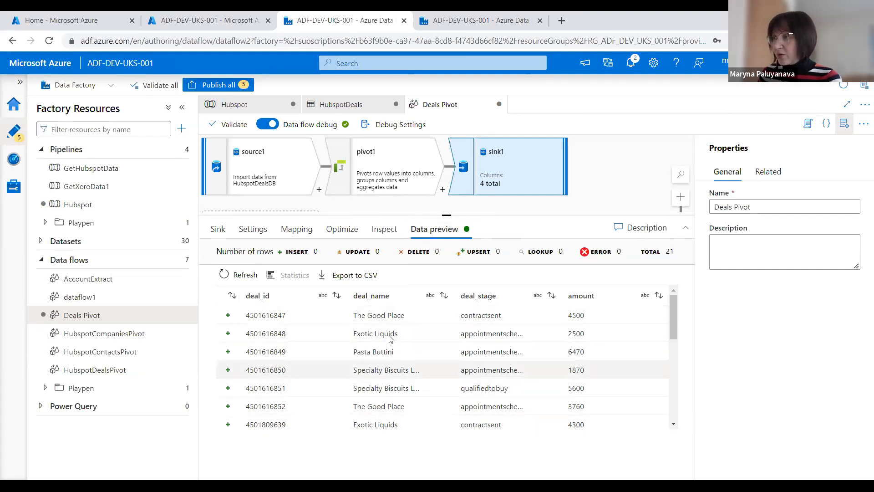
left_click_drag(447, 214, 446, 268)
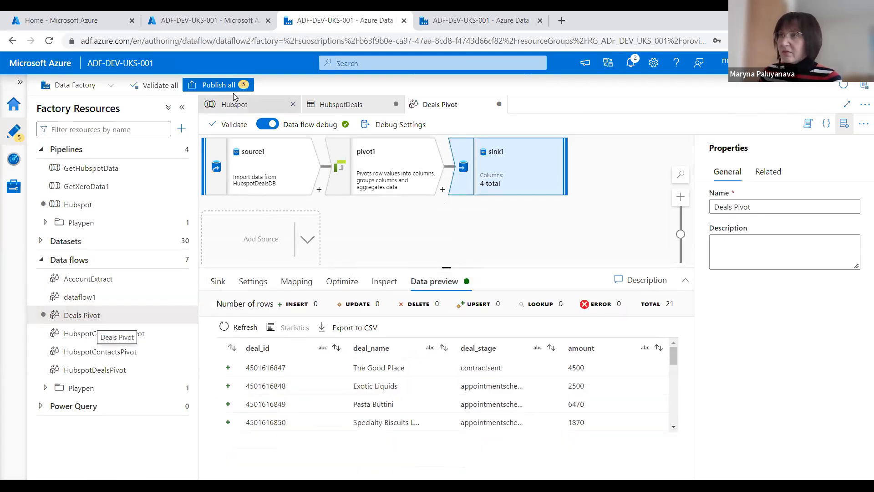
Publish all pending changes, including the Hubspot pipeline, the three HubSpot datasets and the Deals Pivot data flow.
left_click(218, 86)
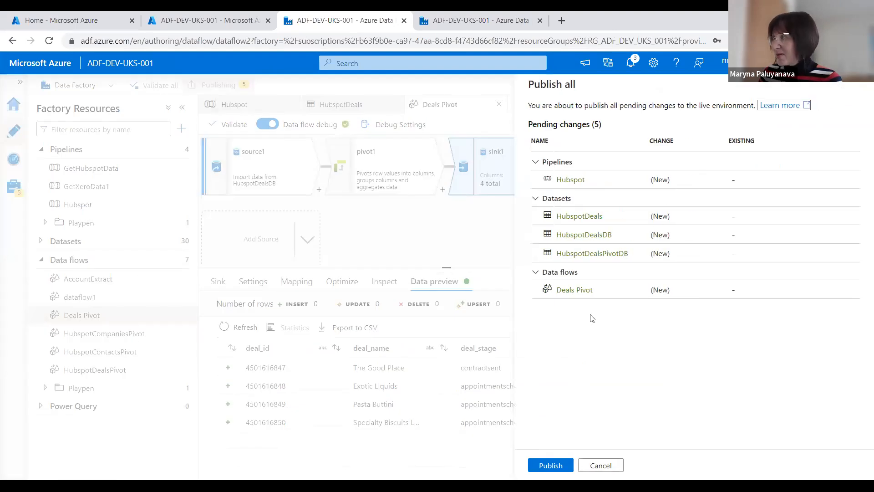
left_click(555, 470)
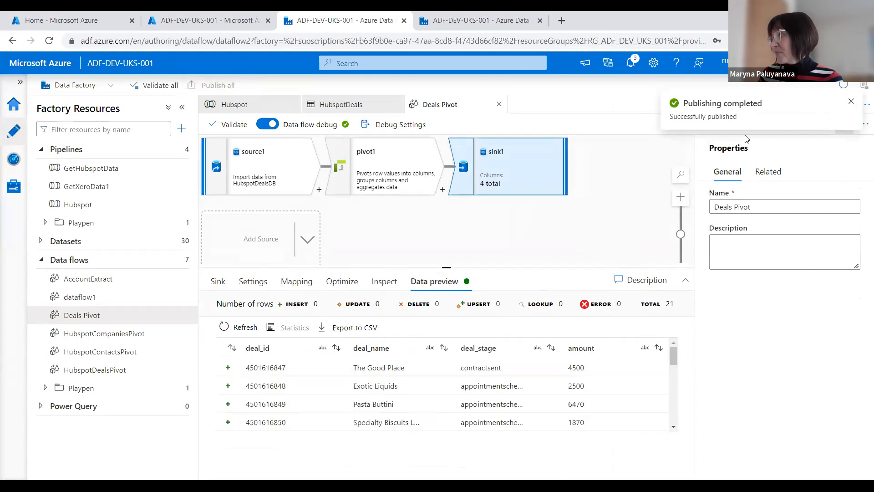
left_click(852, 104)
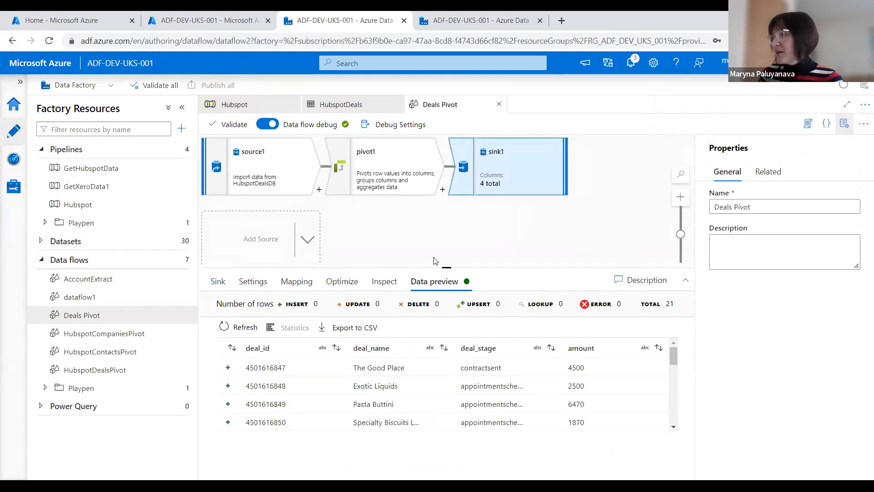
Add the Deals Pivot data flow to the Hubspot pipeline and connect its success output to Copy Deals.
left_click(81, 316)
left_click_drag(80, 316, 441, 218)
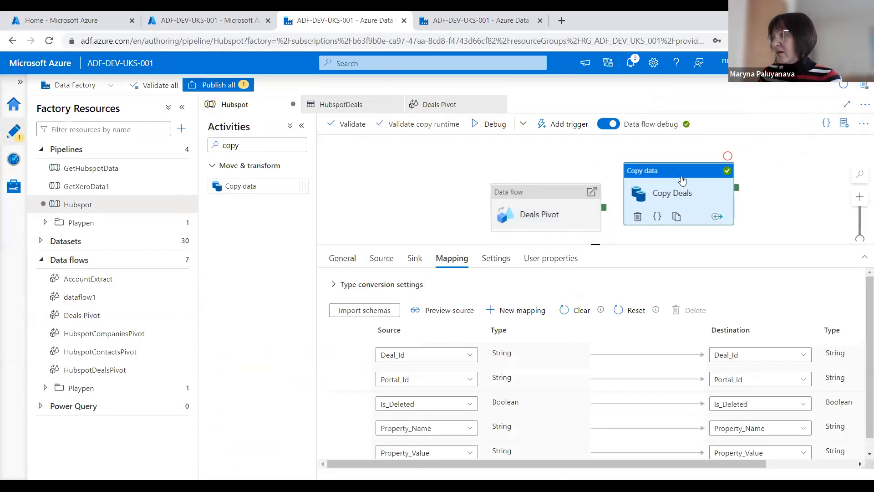
left_click_drag(538, 198, 512, 168)
left_click_drag(579, 181, 651, 189)
left_click(657, 171)
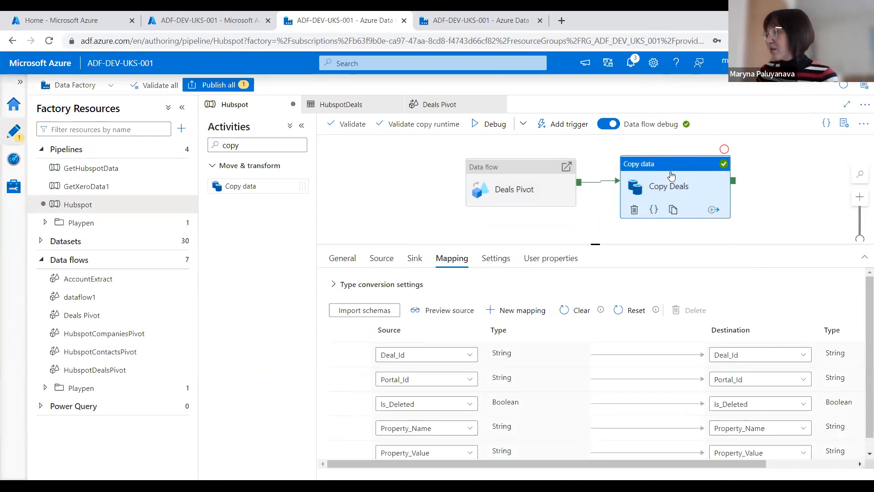
Set a debug breakpoint on the Deals Pivot activity and start a debug run of the Hubspot pipeline up to it.
left_click(535, 170)
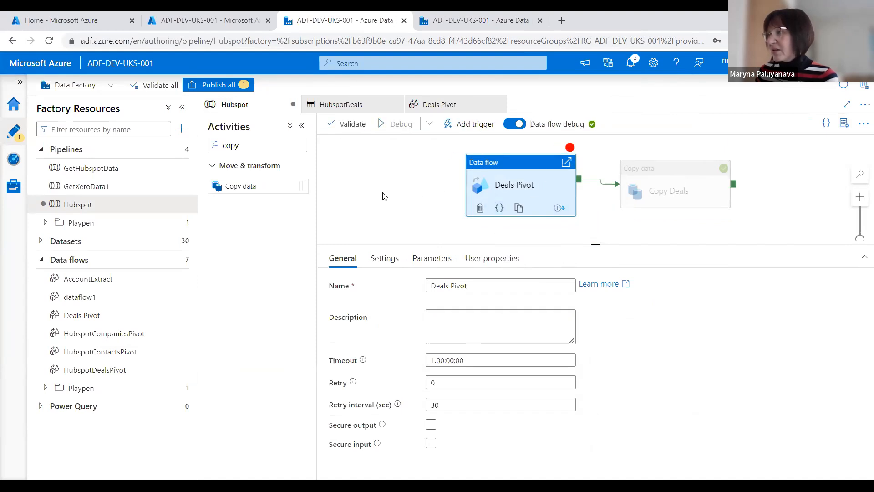
left_click(409, 201)
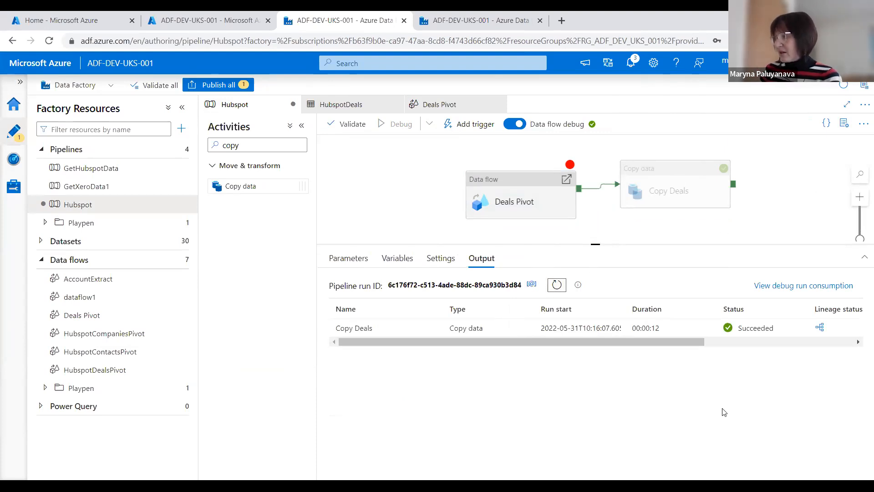
Monitor the status of the Deals Pivot debug run by refreshing the pipeline output.
left_click(556, 285)
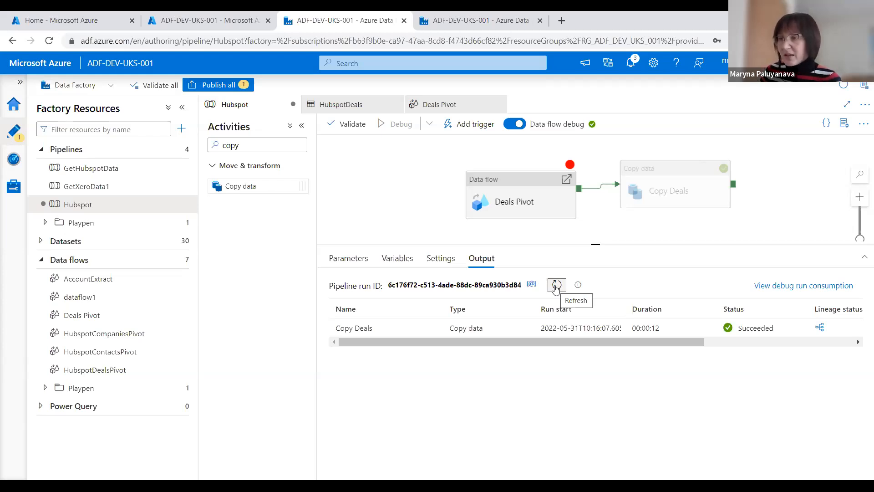
left_click(557, 287)
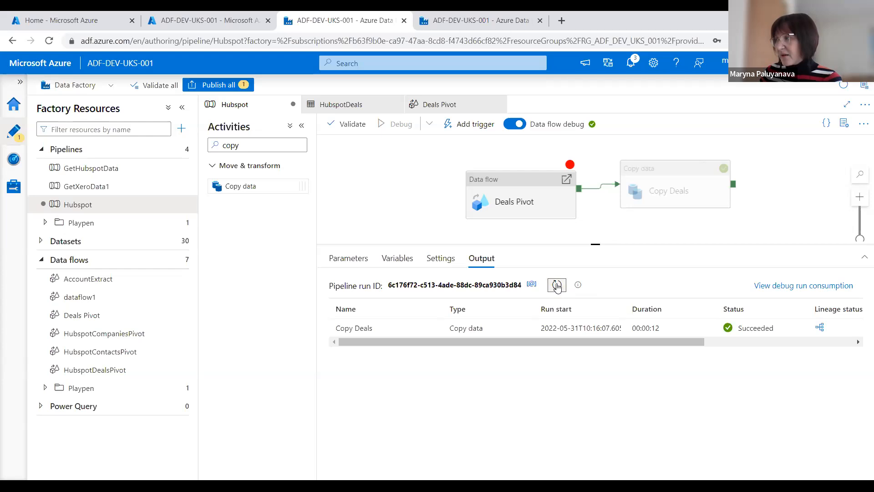
mouse_move(596, 244)
left_mouse_down()
mouse_move(595, 254)
mouse_move(597, 241)
left_mouse_up()
left_click(555, 284)
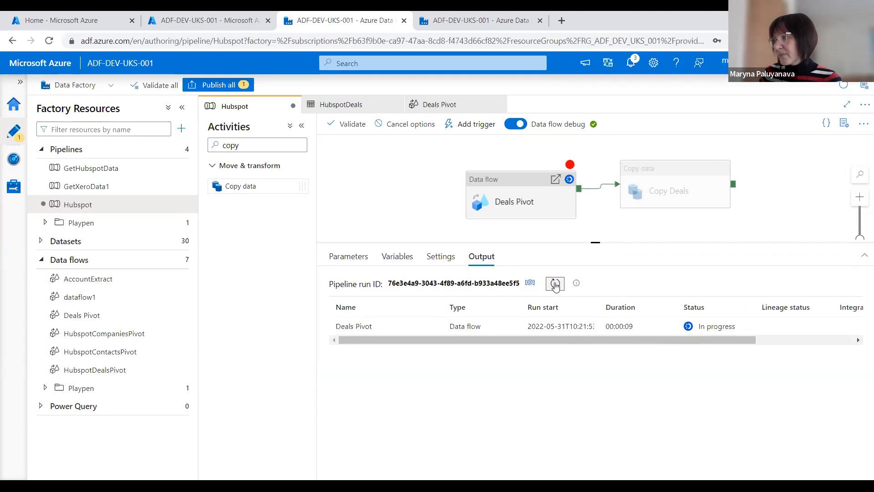
left_click(555, 284)
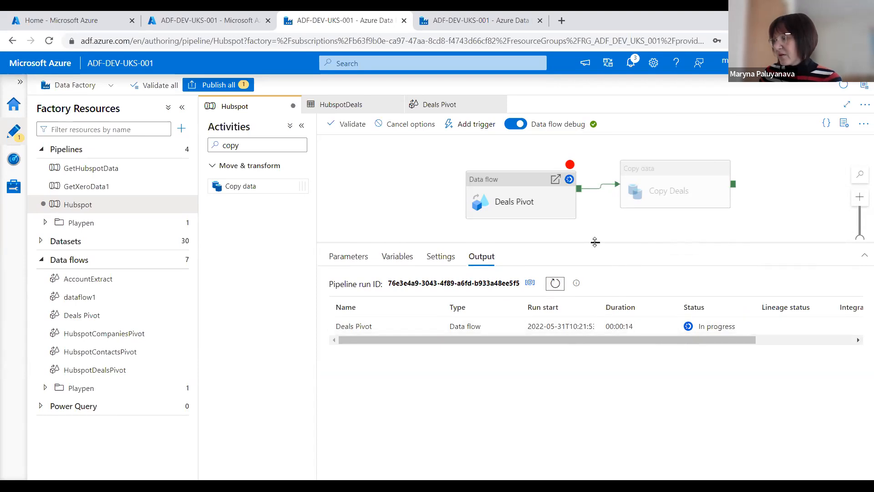
left_click_drag(595, 242, 596, 251)
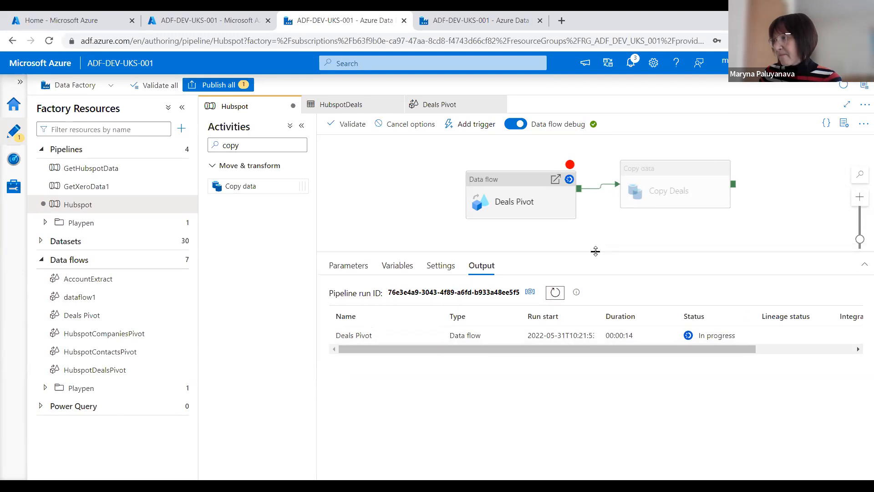
left_click(555, 292)
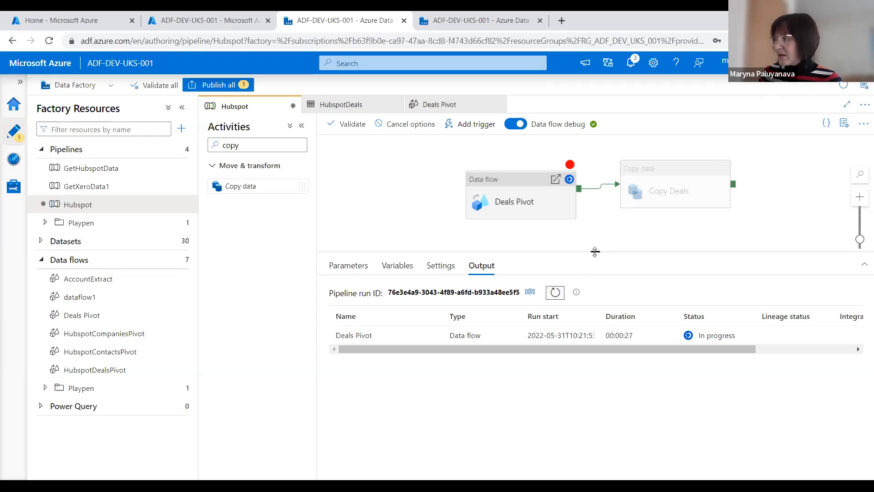
left_click_drag(596, 251, 596, 238)
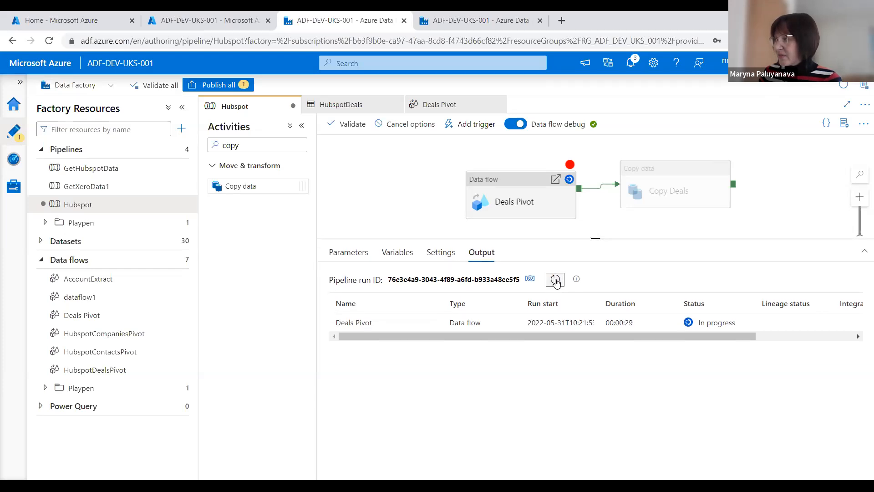
left_click(555, 280)
left_click_drag(592, 238, 595, 248)
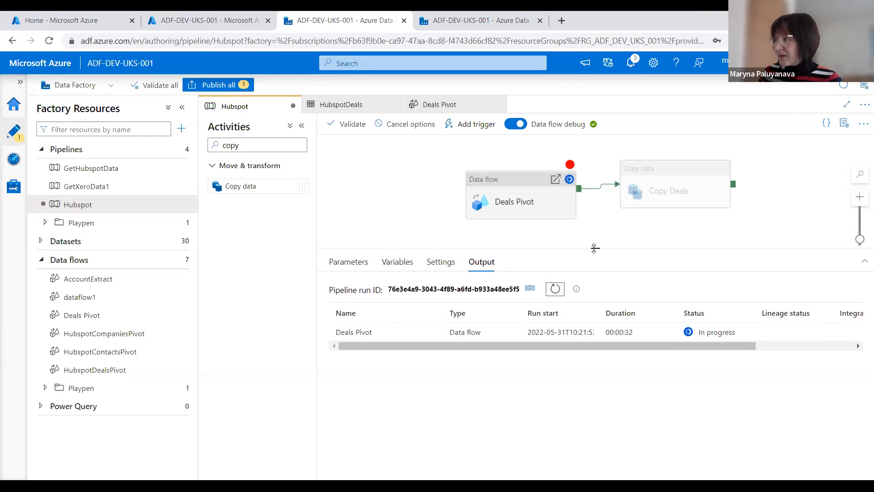
left_click(555, 289)
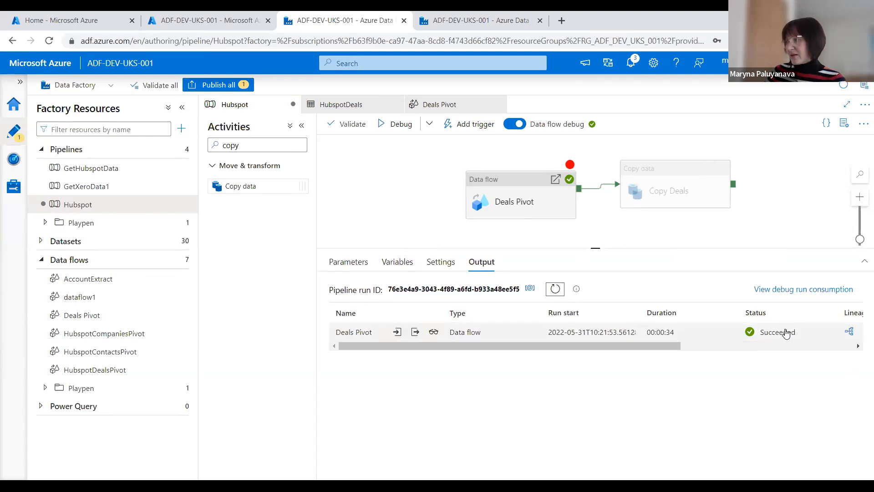
Move the Deals Pivot activity farther away from Copy Deals on the pipeline canvas.
left_click_drag(512, 182, 480, 164)
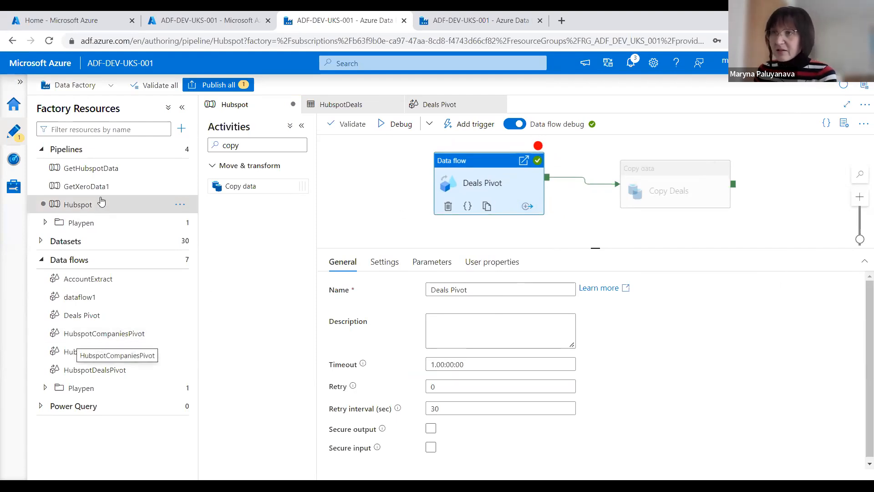
Open the GetHubspotData pipeline and review its chain of copy and data flow activities.
left_click(119, 169)
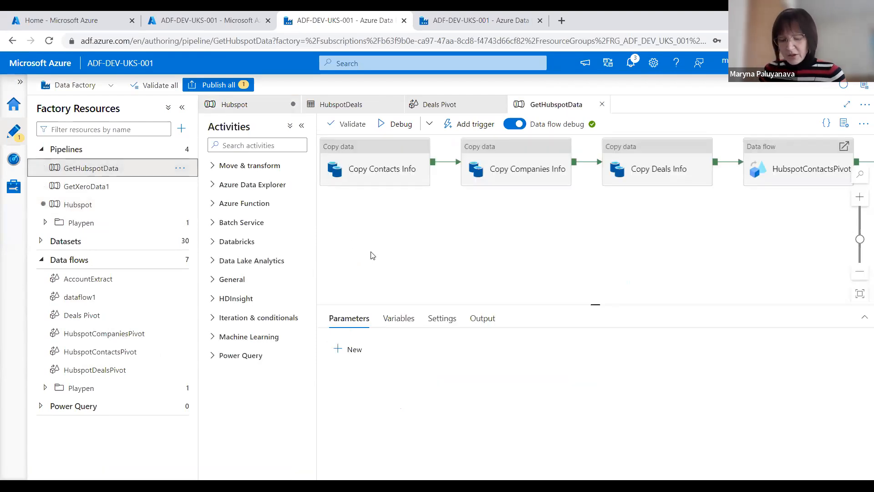
scroll(371, 255, "down", 5)
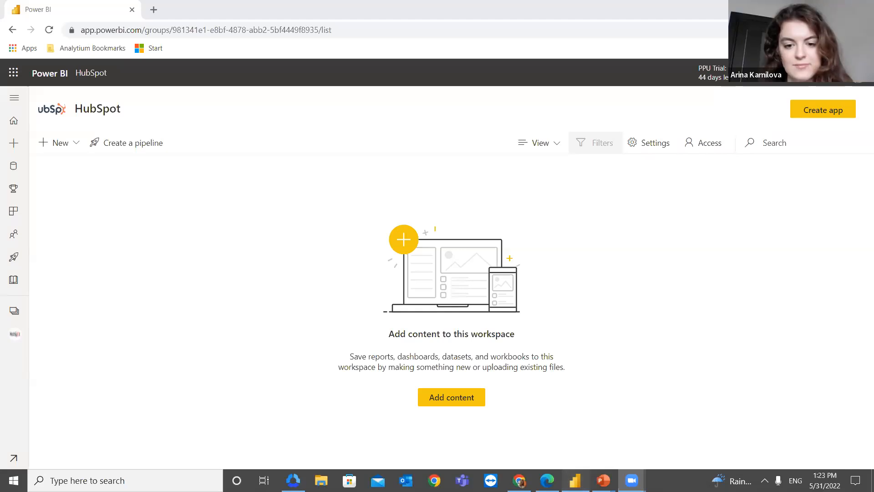
Switch to the Hubspot_ADF report in Power BI Desktop and start a new Azure SQL database connection.
left_click(575, 480)
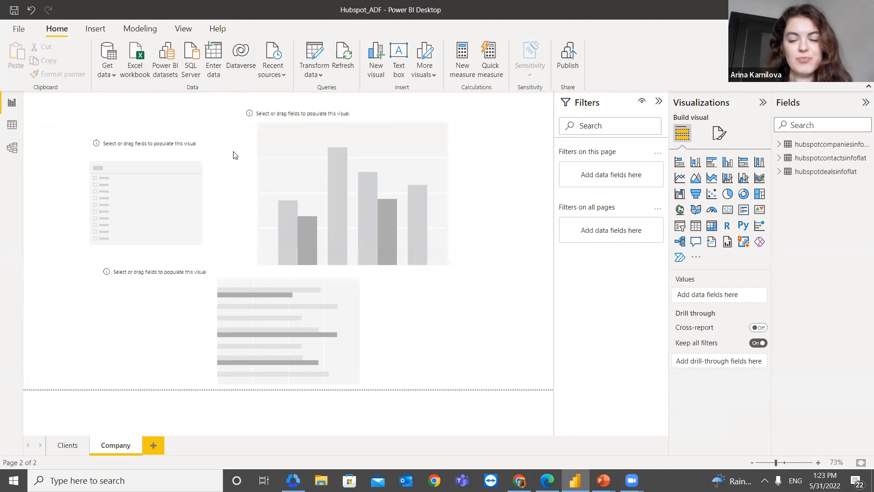
left_click(105, 74)
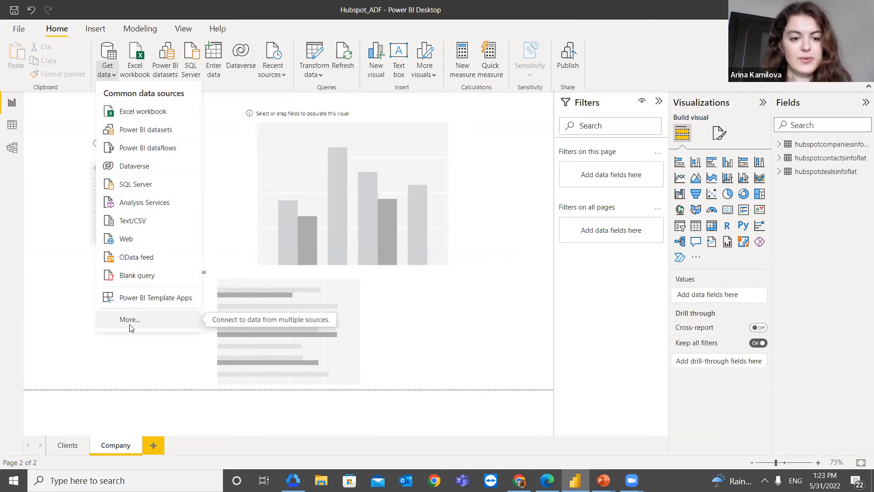
left_click(130, 325)
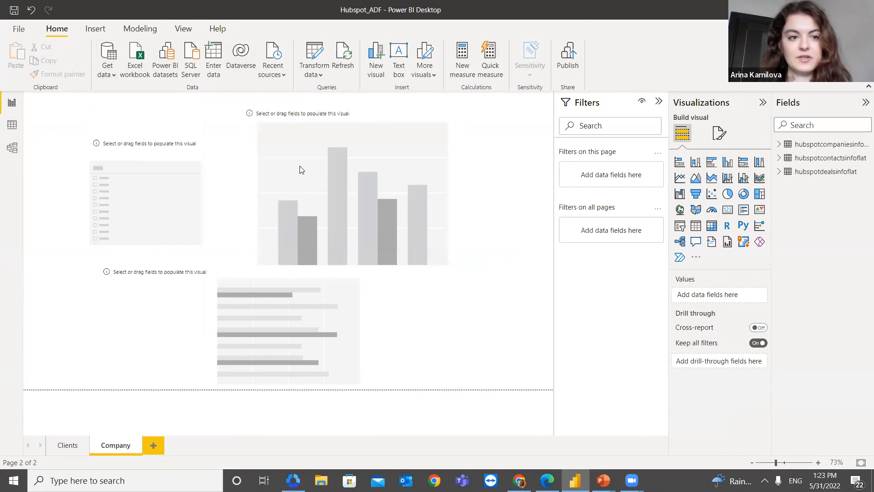
left_click(114, 67)
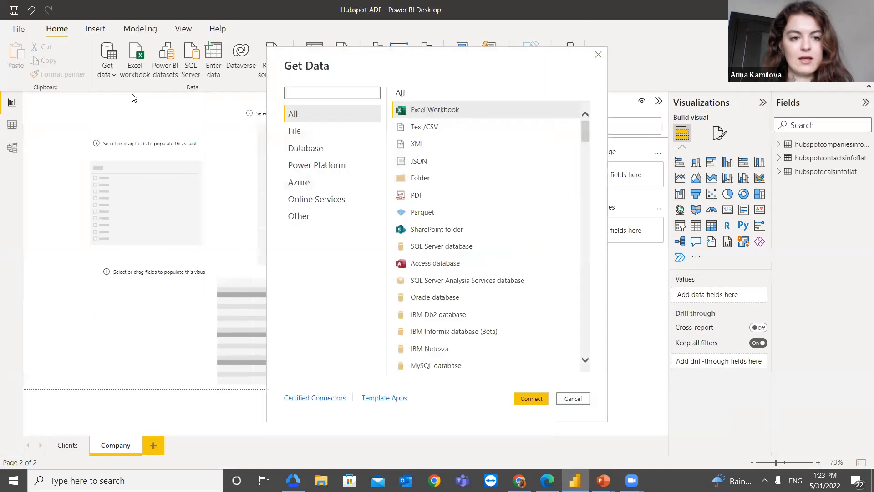
left_click(333, 181)
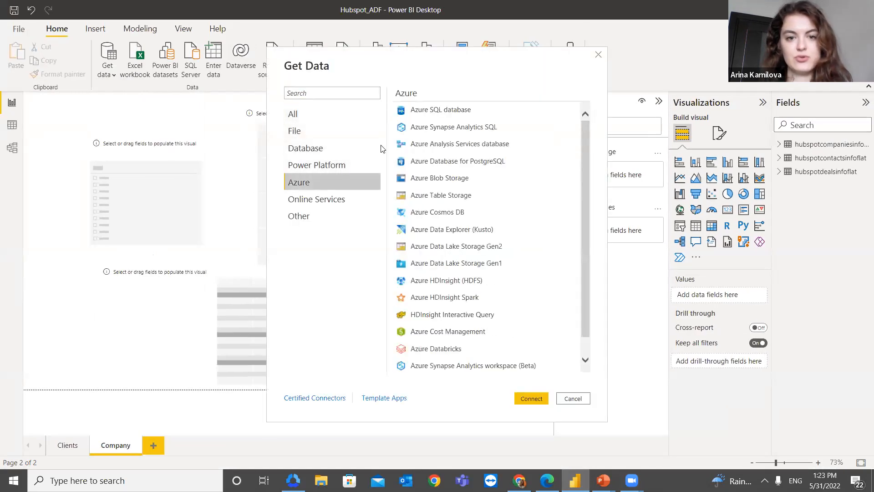
left_click(399, 111)
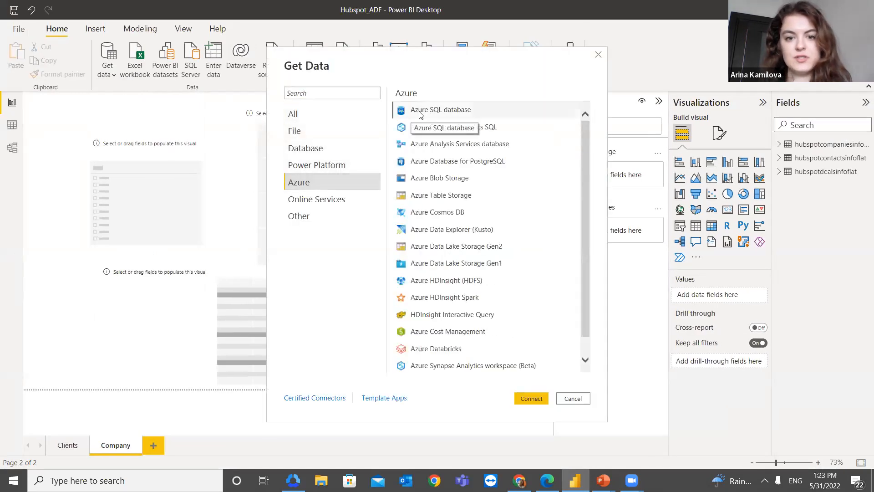
left_click(531, 398)
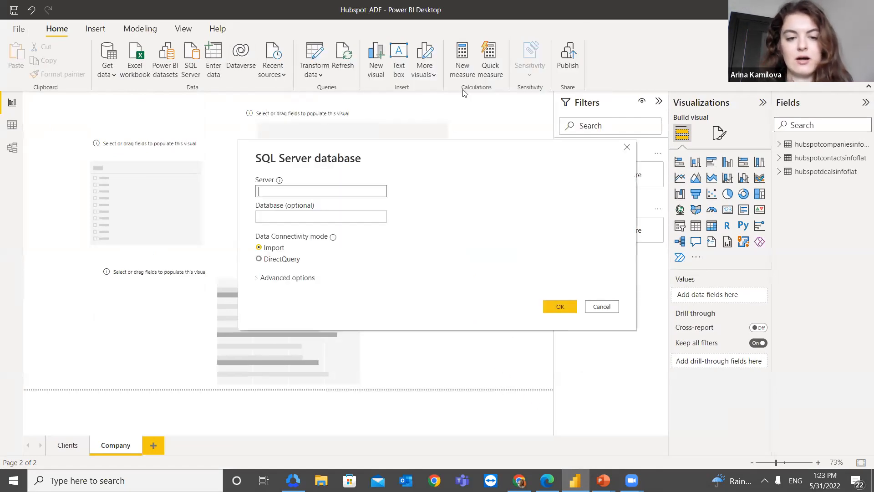
Copy the SQL server name sqlsrv-adf-dev-uks-001.database.windows.net from the Azure portal and connect to it in Power BI Desktop using Import mode.
mouse_move(547, 480)
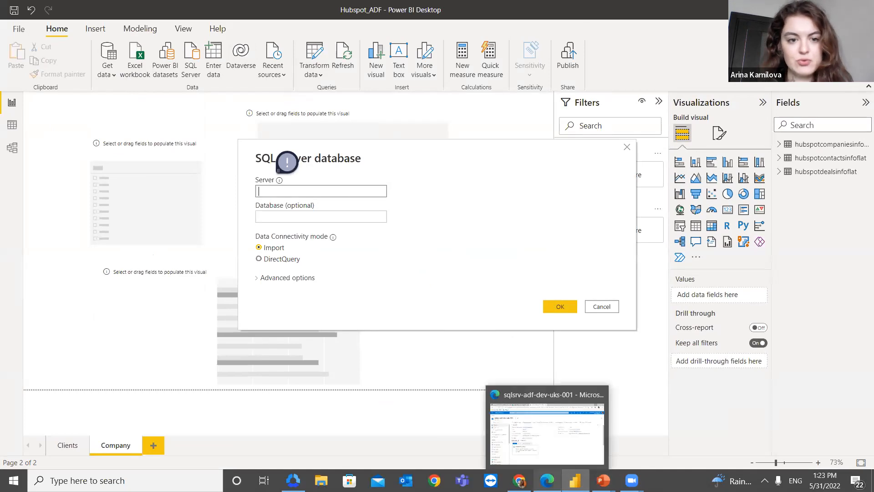
left_click(547, 433)
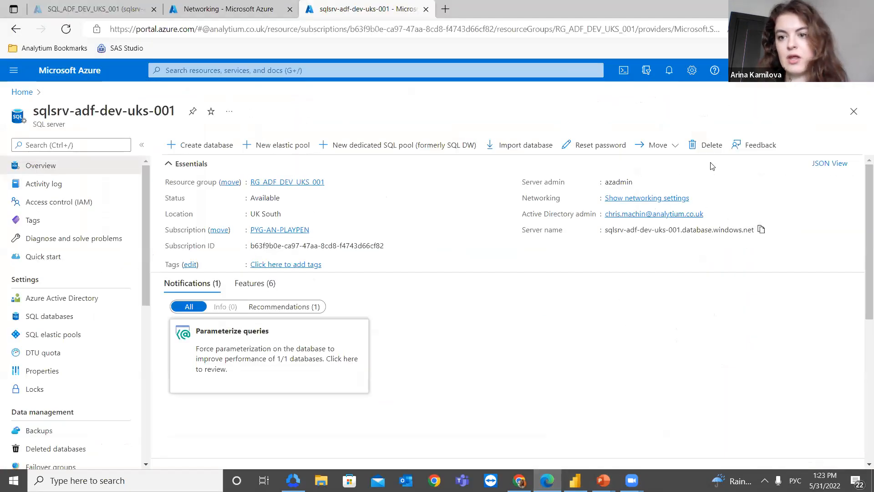
left_click(761, 229)
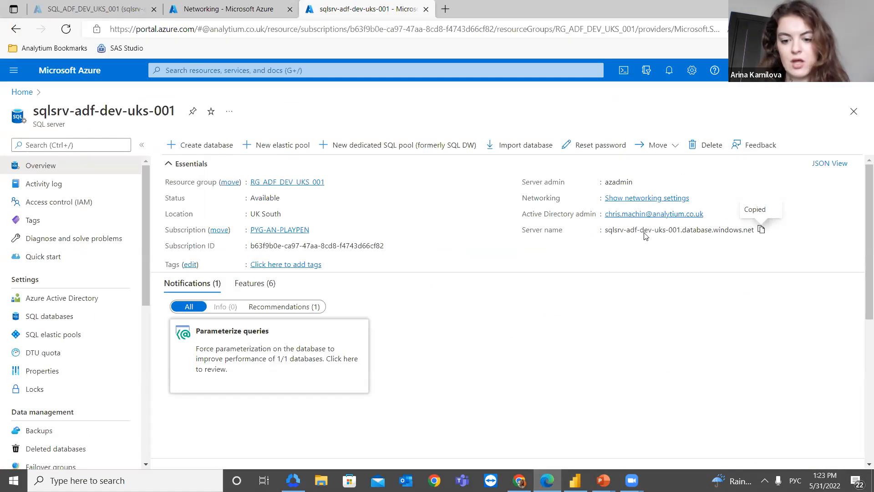
key("alt+Tab")
key("ctrl+v")
left_click(557, 306)
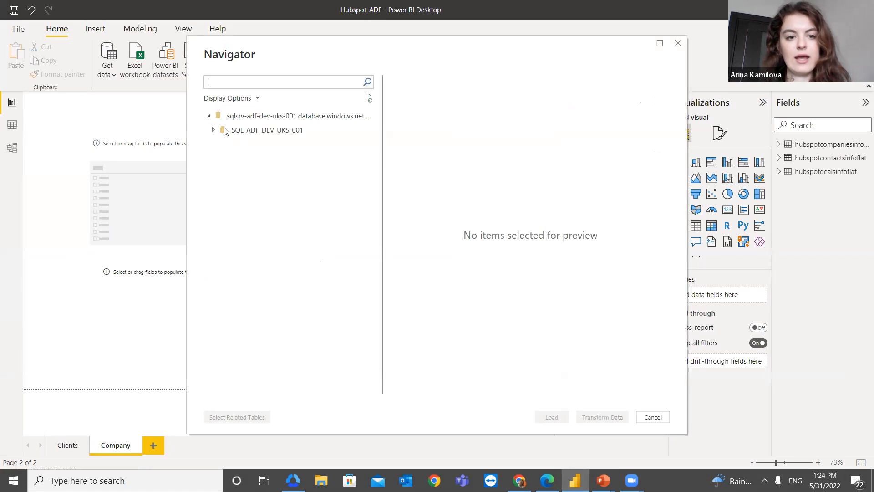
Load the hubspotcompaniesinfoflat, hubspotcontactsinfoflat and hubspotdealsinfoflat tables from the SQL_ADF_DEV_UKS_001 database.
left_click(213, 129)
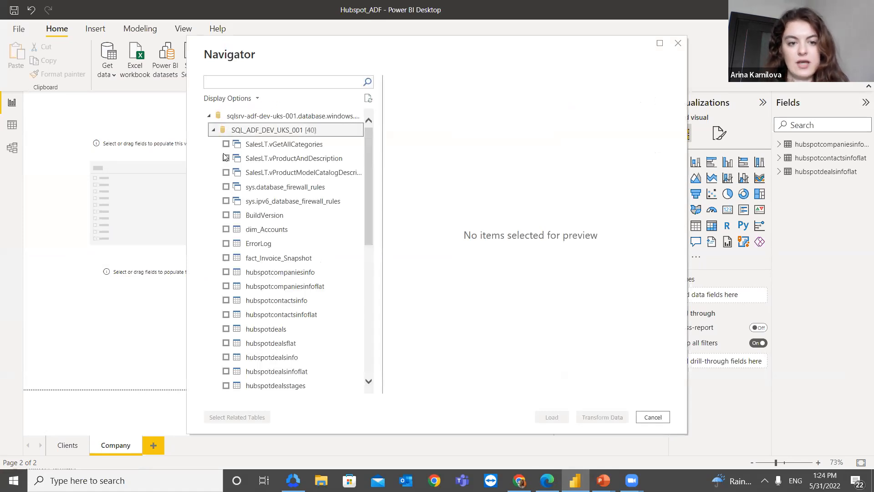
scroll(249, 248, "down", 1)
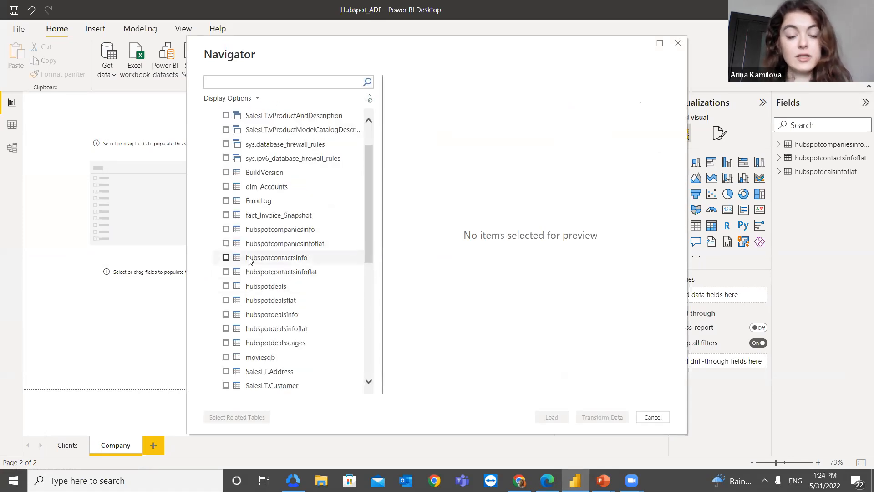
left_click(226, 244)
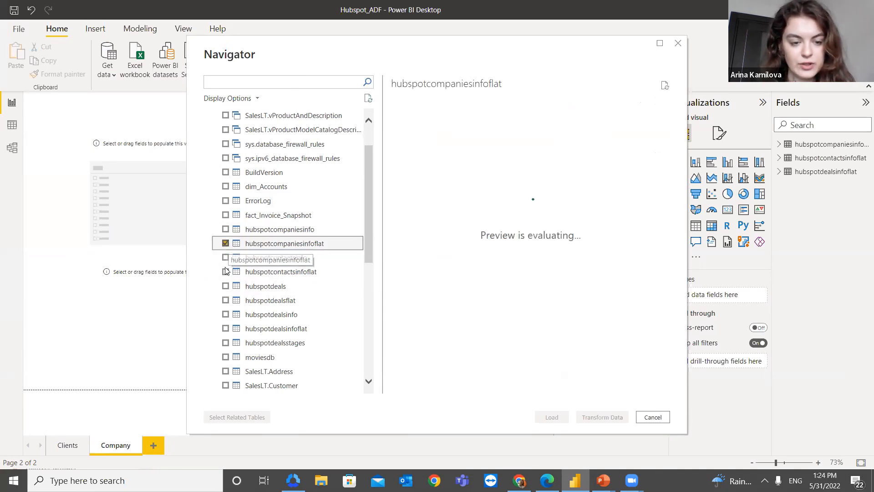
left_click(228, 272)
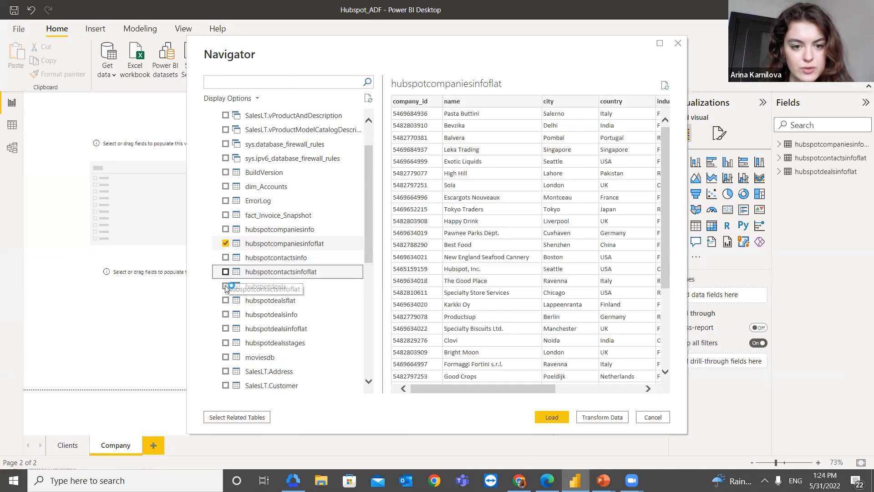
left_click(225, 328)
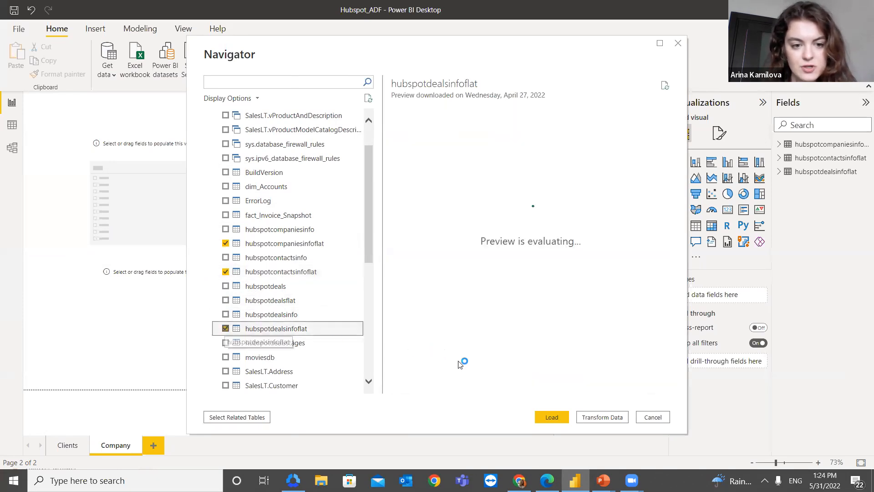
left_click(556, 419)
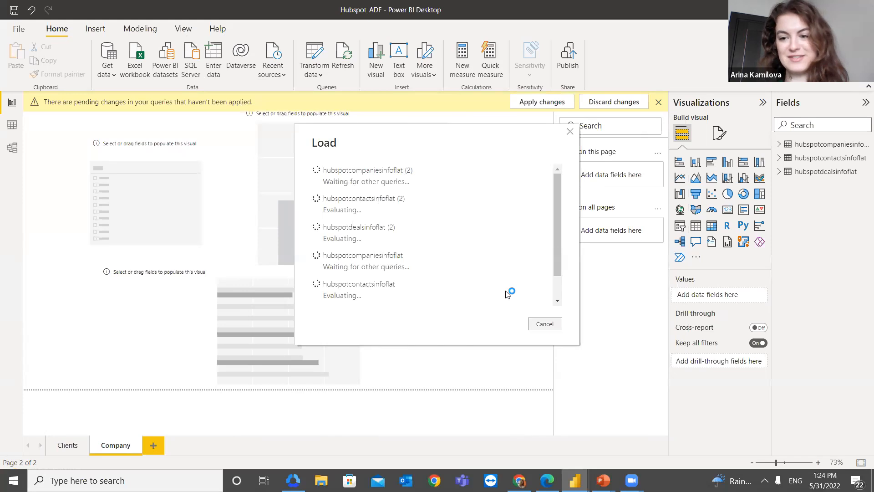
Cancel the table load and discard the pending query changes.
left_click(545, 324)
left_click(604, 103)
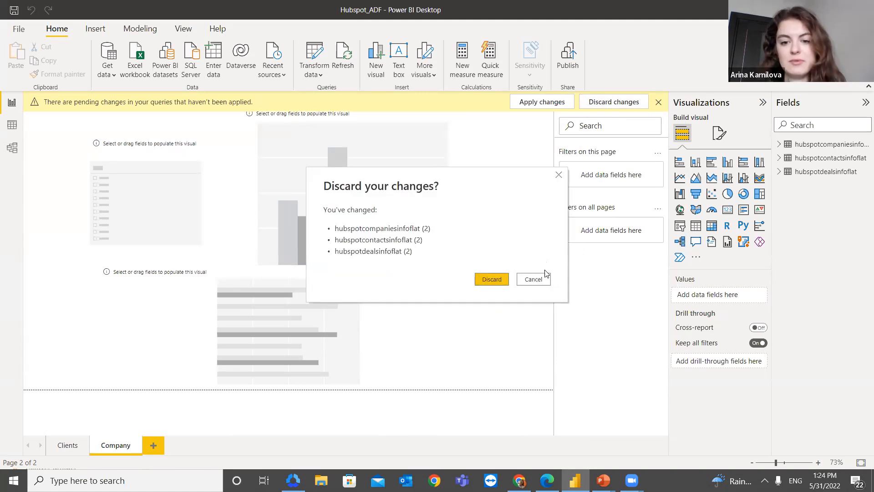
left_click(485, 279)
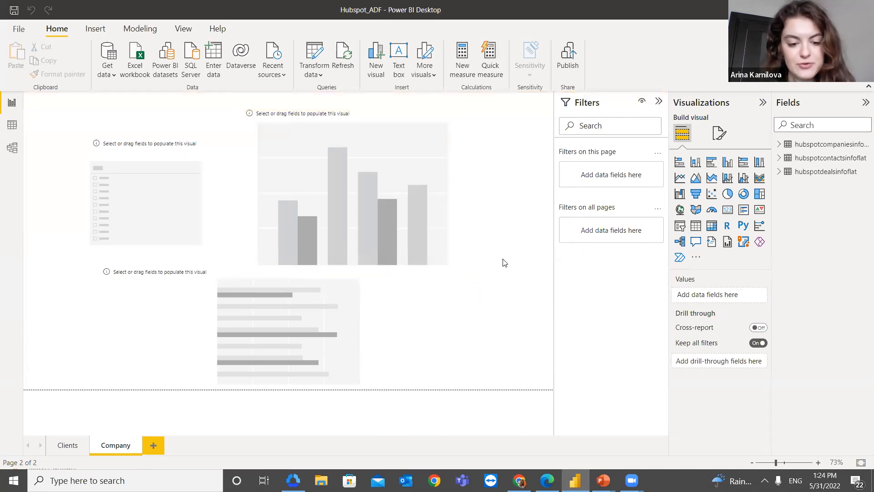
Populate the empty column chart from hubspotdealsinfoflat with deal_name on the X-axis and amount on the Y-axis.
left_click(779, 172)
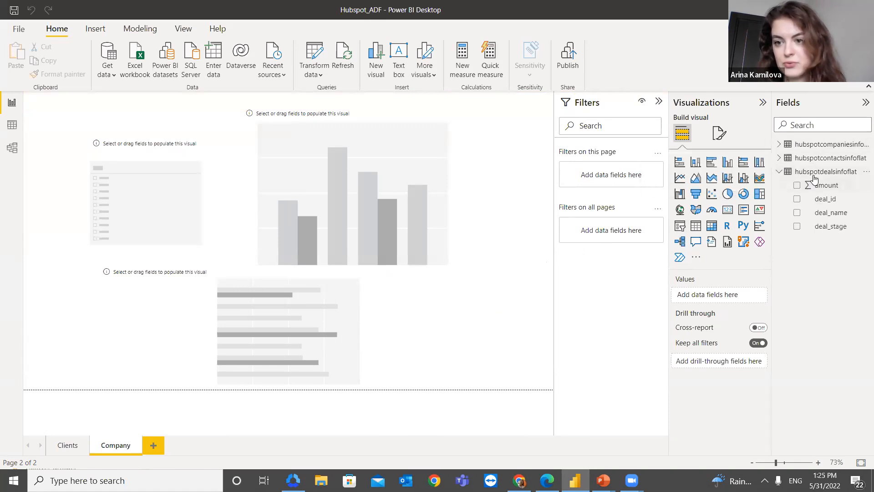
left_click(415, 113)
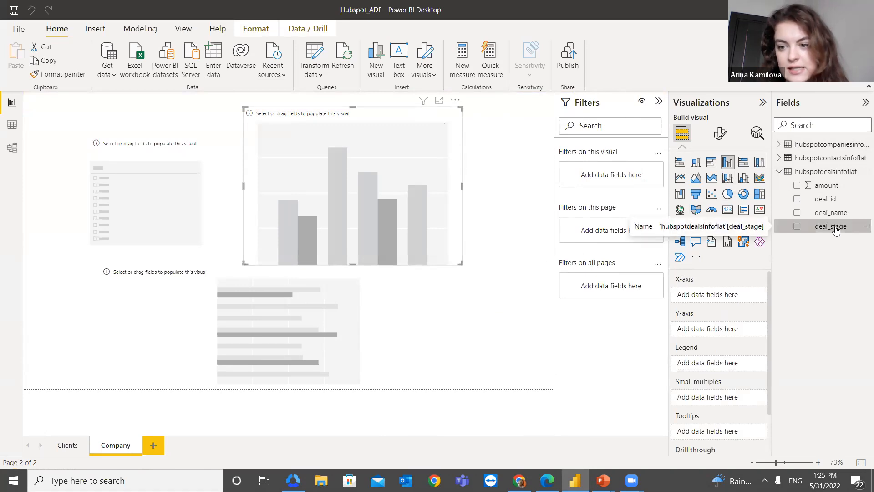
left_click_drag(833, 213, 720, 295)
left_click_drag(811, 185, 729, 334)
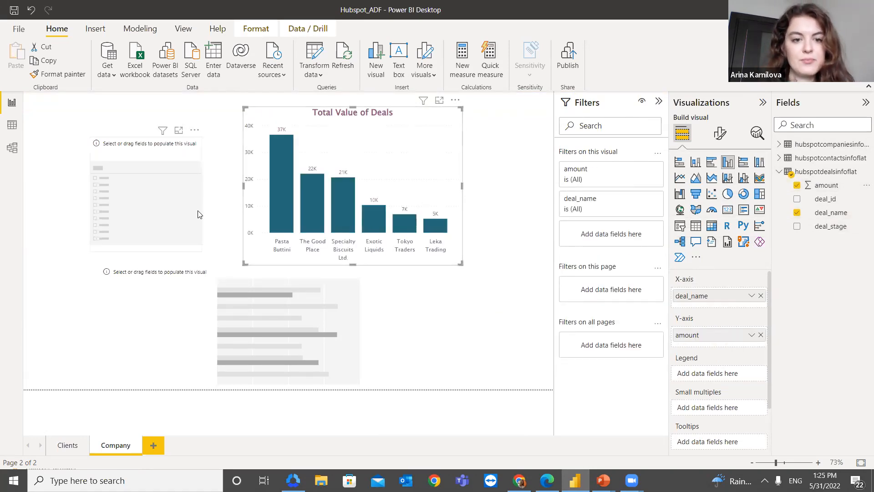
Populate the empty slicer with deal_stage and test it on closed lost and closed won, ending with all stages selected.
left_click(152, 154)
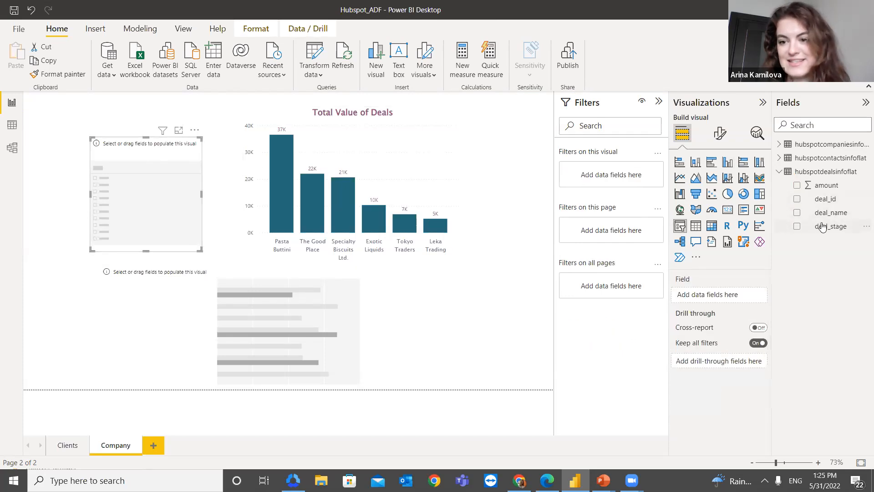
left_click_drag(825, 227, 150, 213)
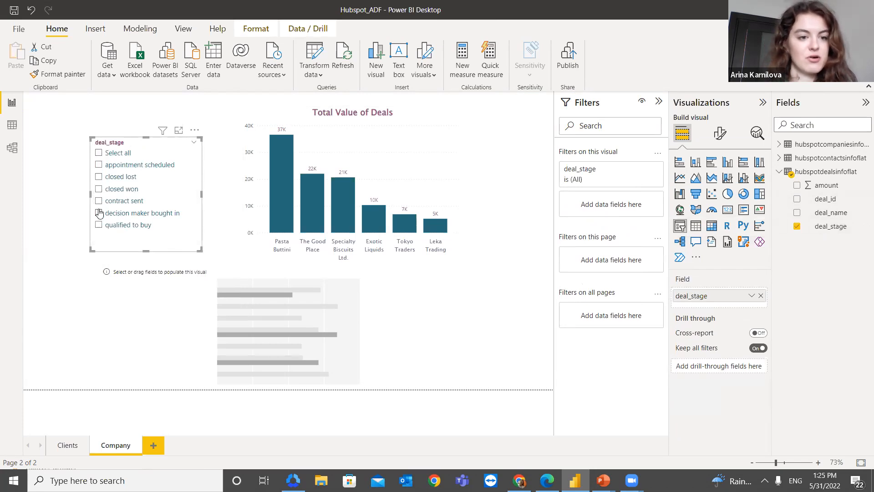
left_click(98, 178)
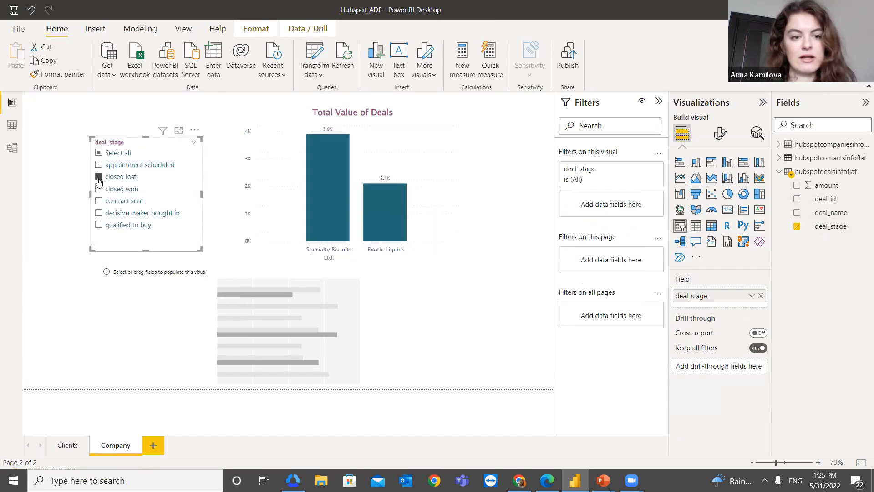
left_click(99, 178)
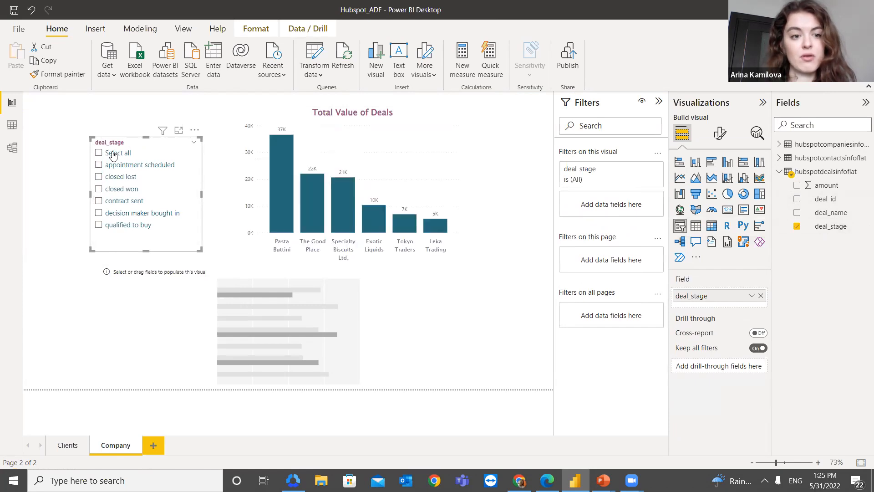
left_click(98, 189)
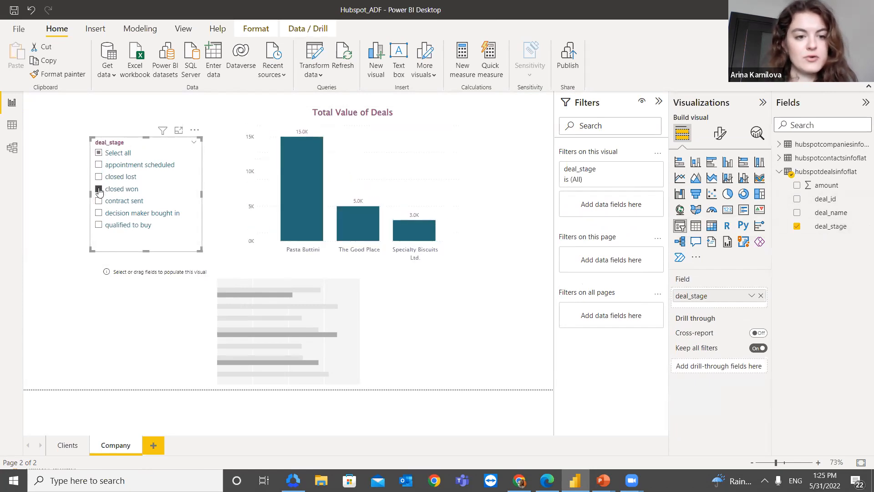
left_click(99, 153)
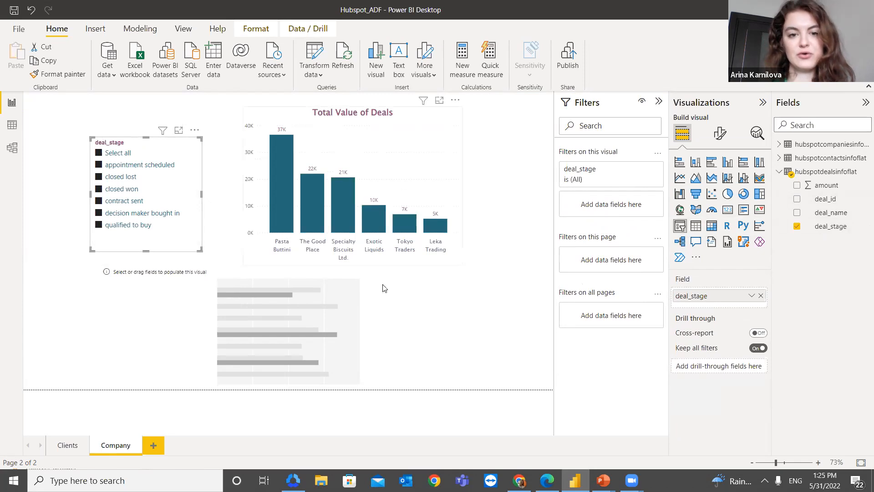
Populate the empty bar chart from the HubSpot companies table with industry on the Y-axis and the count of name on the X-axis.
left_click(402, 307)
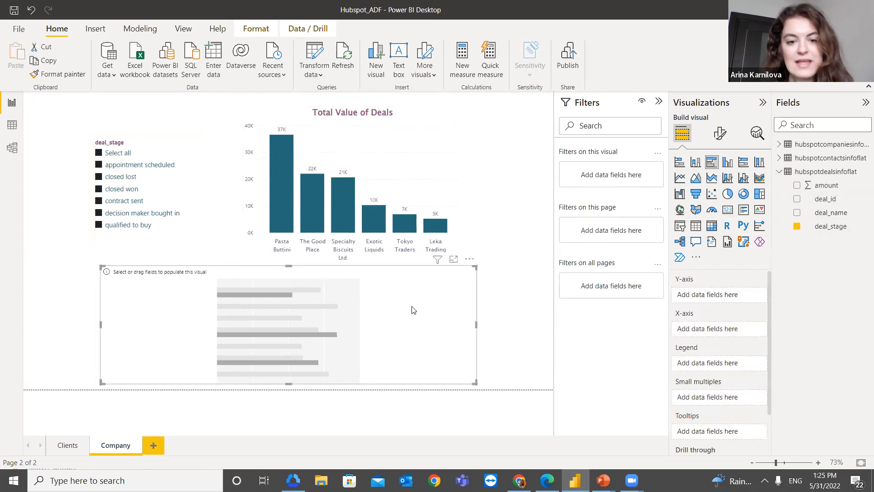
left_click(779, 173)
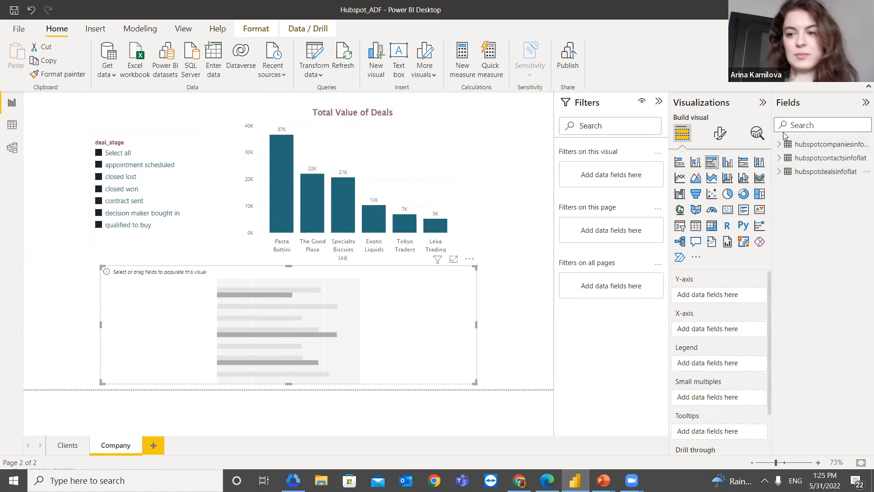
left_click(780, 145)
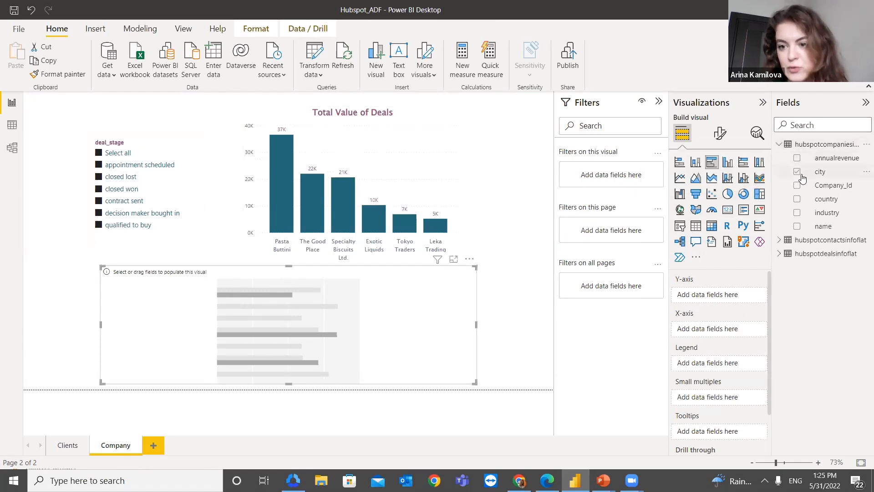
left_click_drag(826, 212, 732, 299)
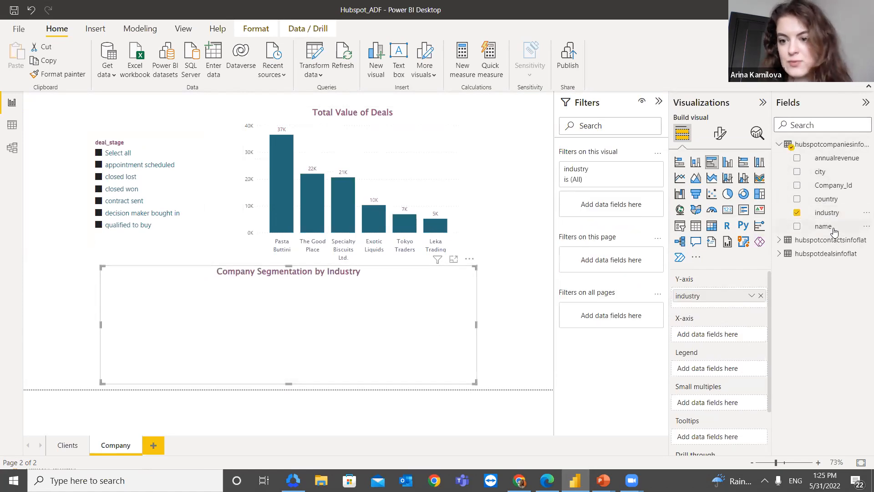
left_click_drag(834, 231, 732, 337)
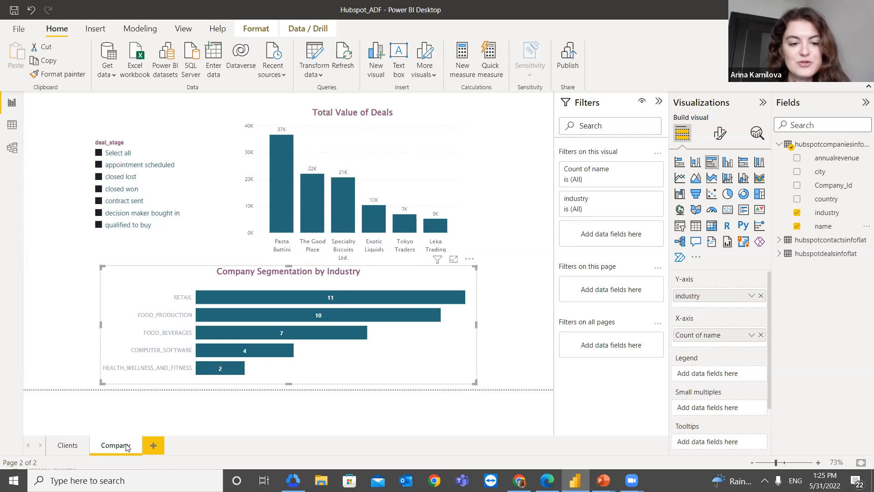
Review the Clients page's region treemap, client status donut and location map, examining the map's European client locations closely.
left_click(64, 445)
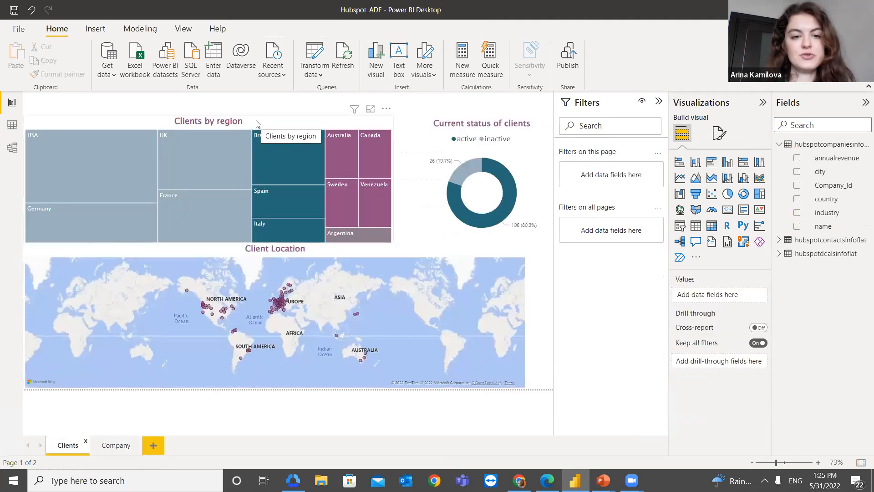
left_click(255, 123)
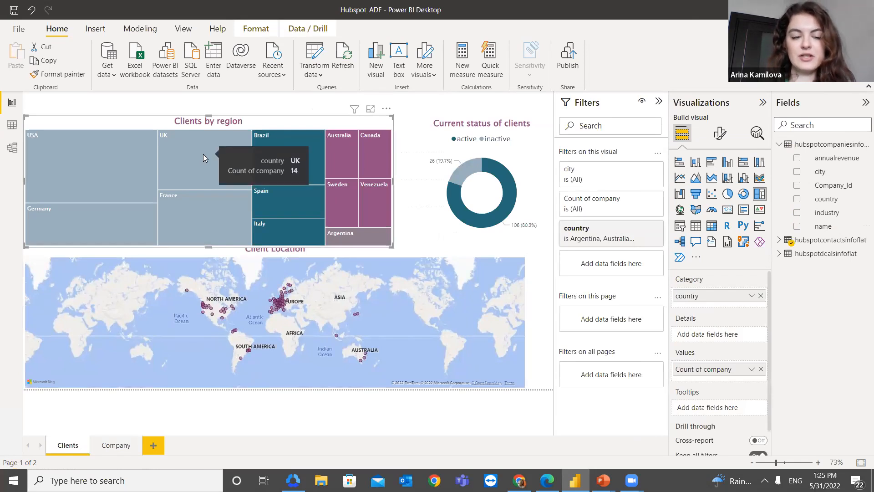
mouse_move(181, 159)
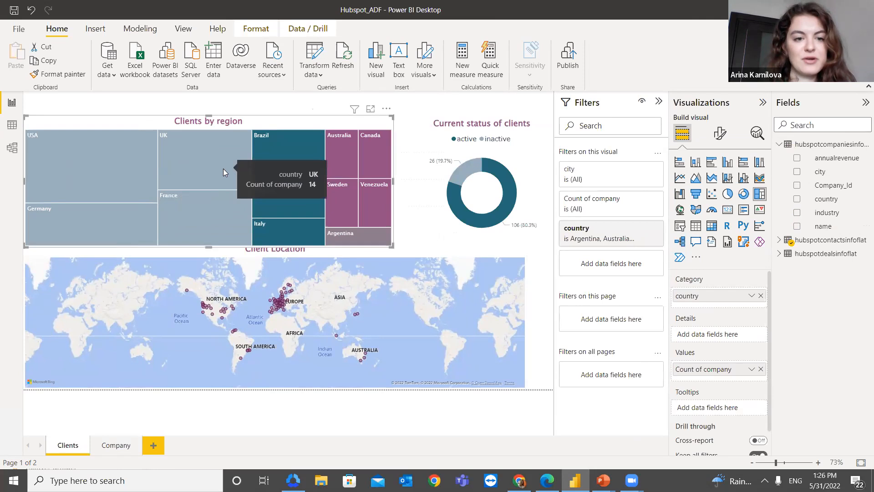
left_click(419, 132)
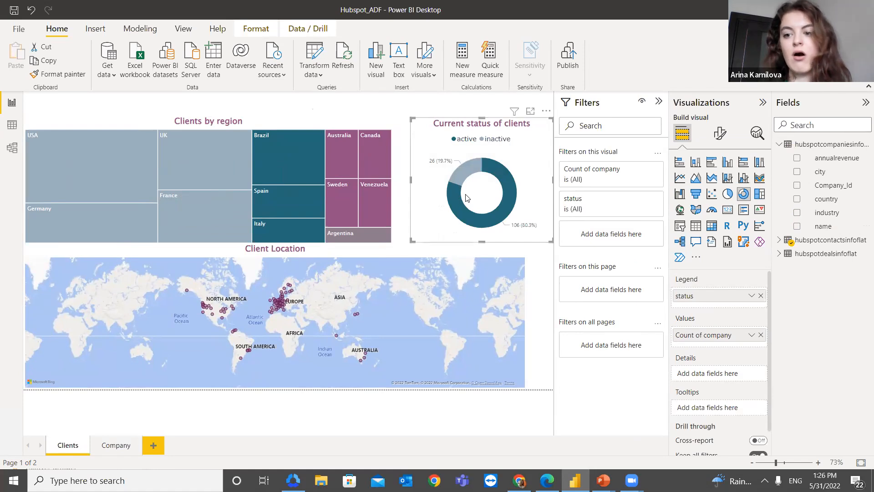
left_click(334, 255)
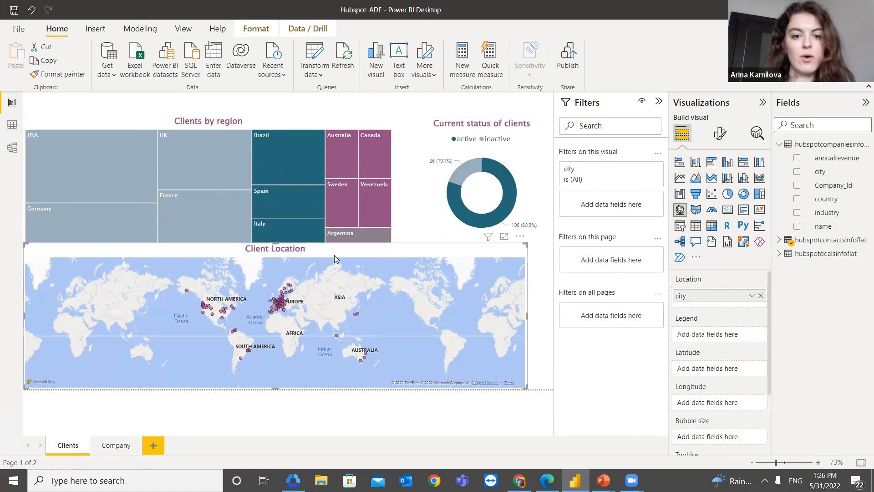
scroll(296, 323, "up", 2)
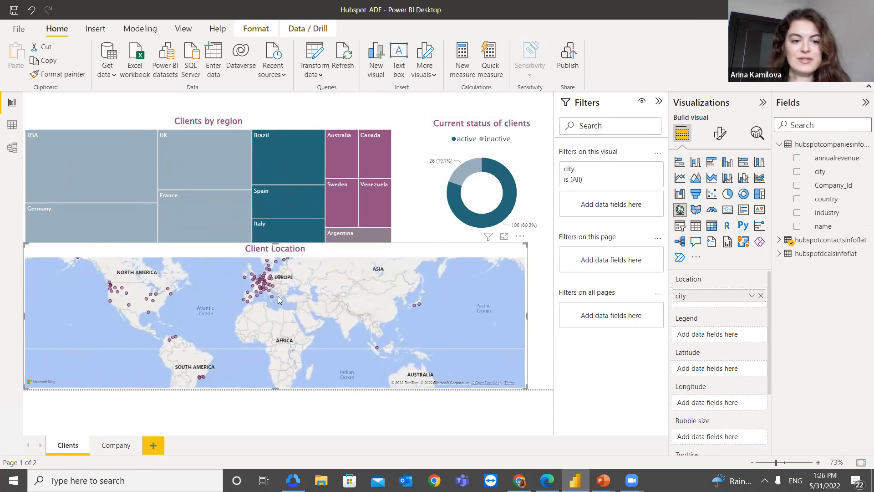
scroll(287, 302, "up", 3)
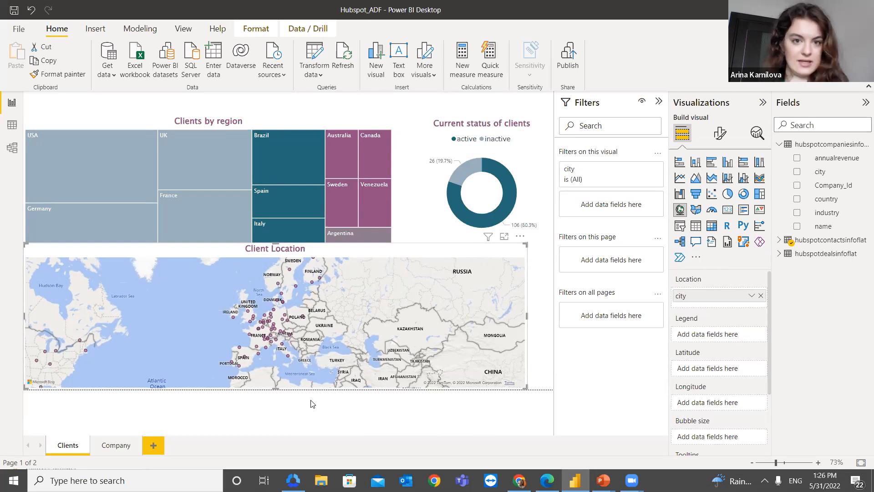
Save the report changes and publish the report to the HubSpot workspace.
left_click(567, 60)
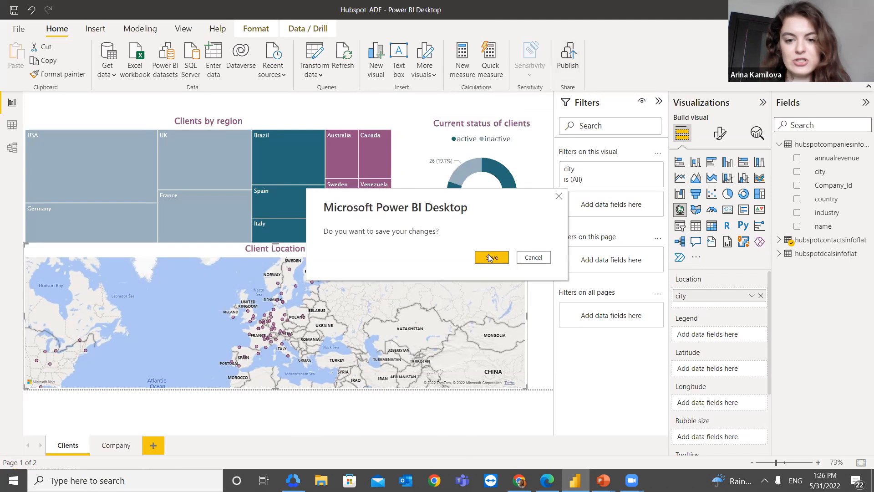
left_click(491, 258)
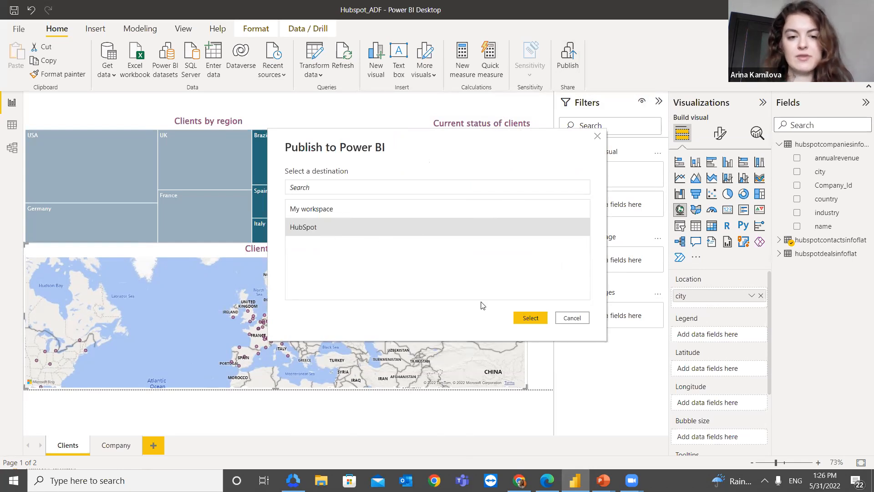
left_click(528, 318)
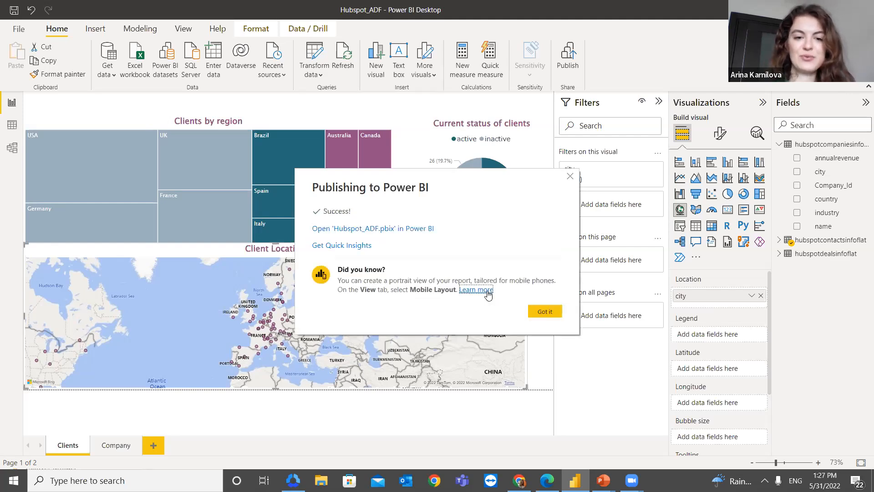
left_click(537, 313)
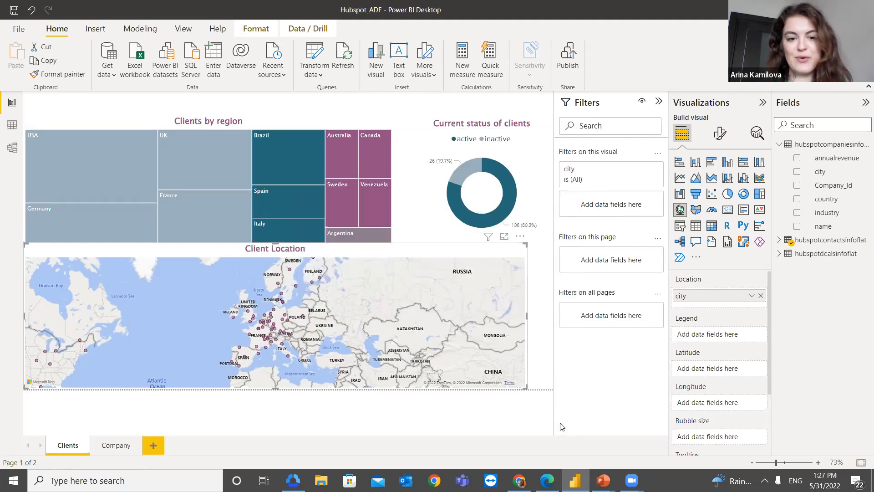
Switch to the Power BI service in the browser, refresh the HubSpot workspace and open the published Hubspot_ADF report.
mouse_move(575, 480)
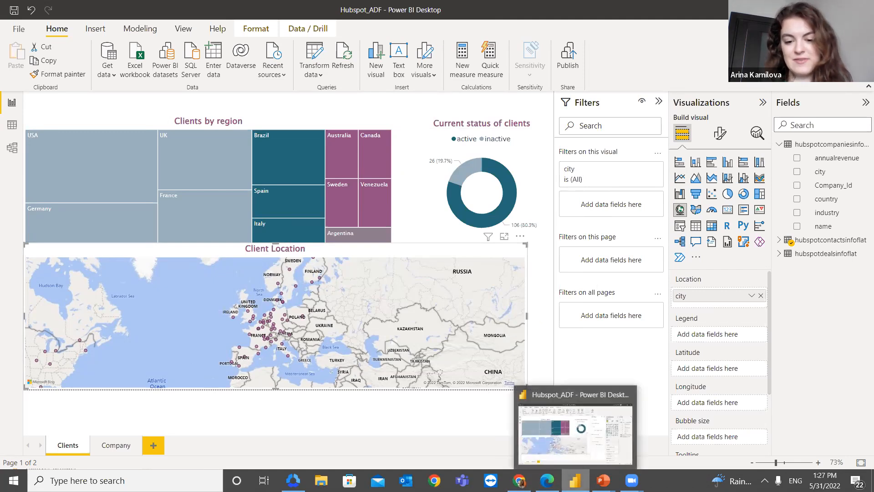
mouse_move(603, 479)
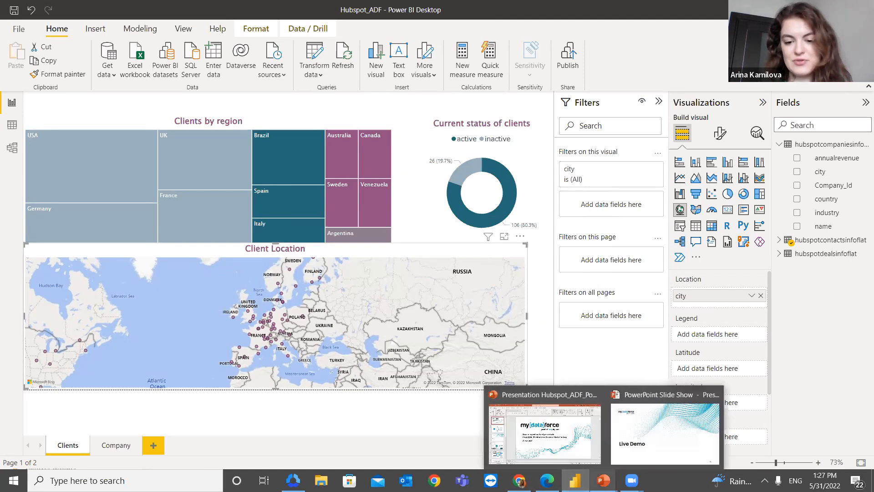
left_click(522, 478)
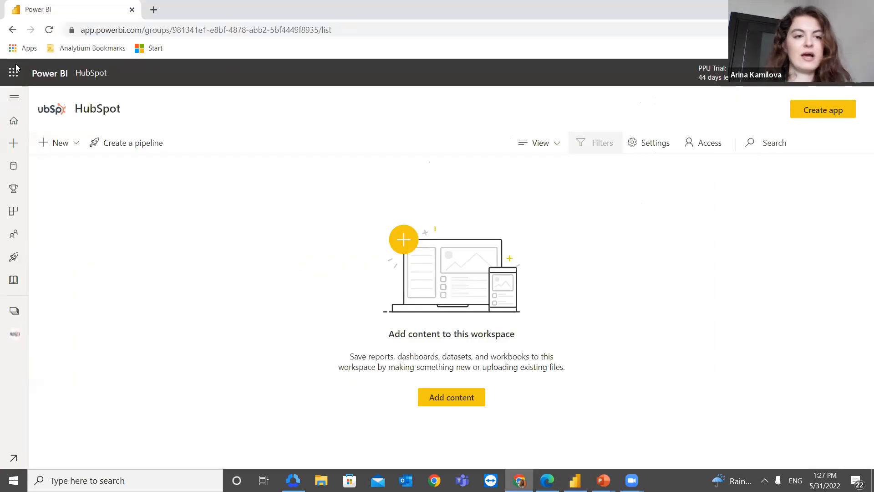
left_click(48, 30)
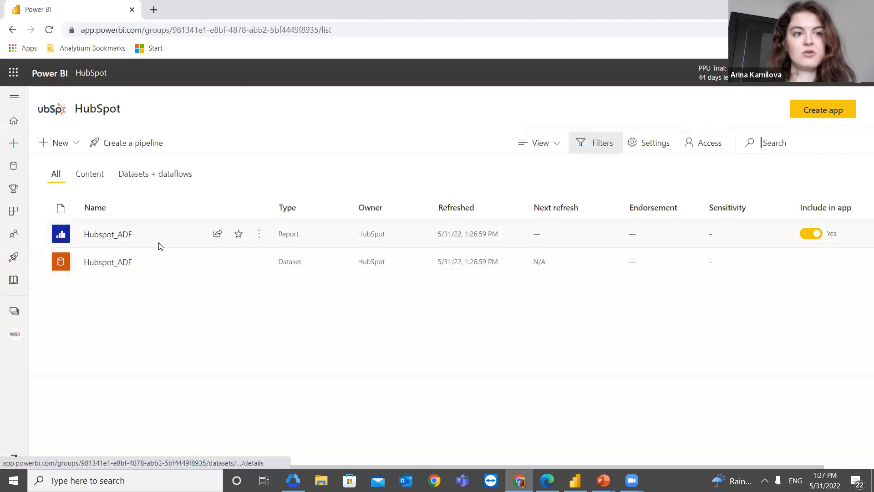
left_click(90, 241)
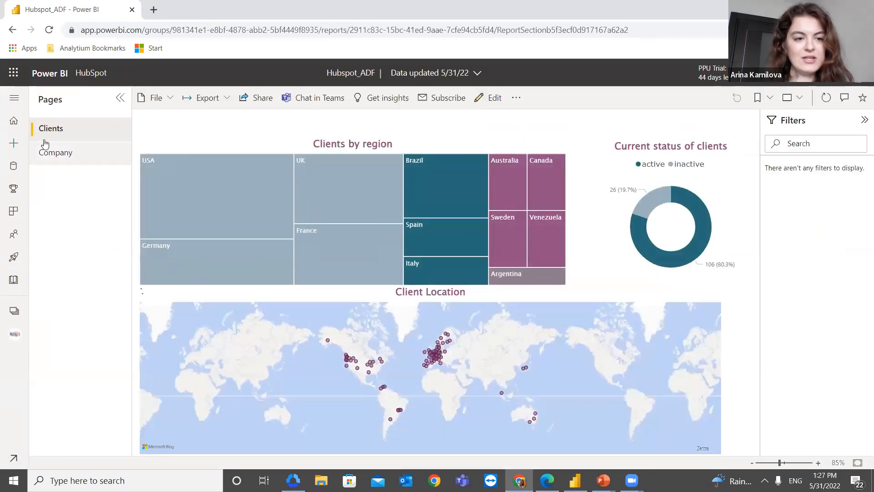
Check the published report's Clients and Company pages, ending on the Company page with its deals and industry charts.
left_click(49, 153)
left_click(54, 130)
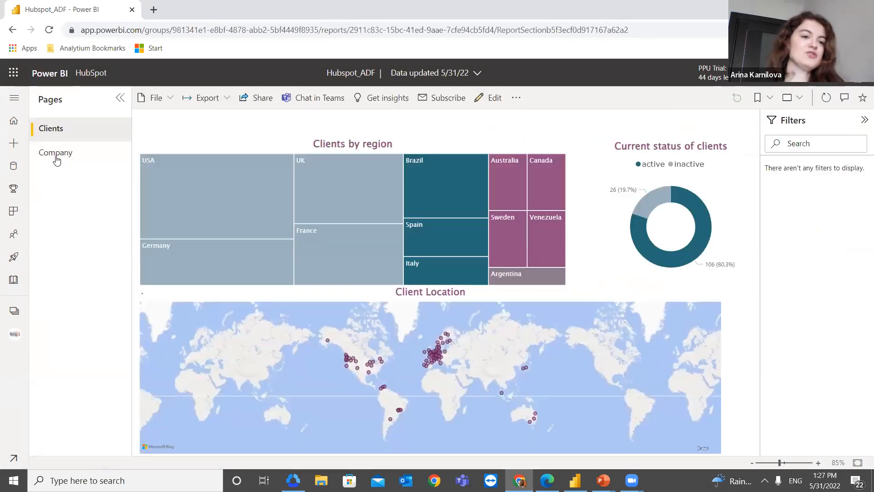
left_click(54, 161)
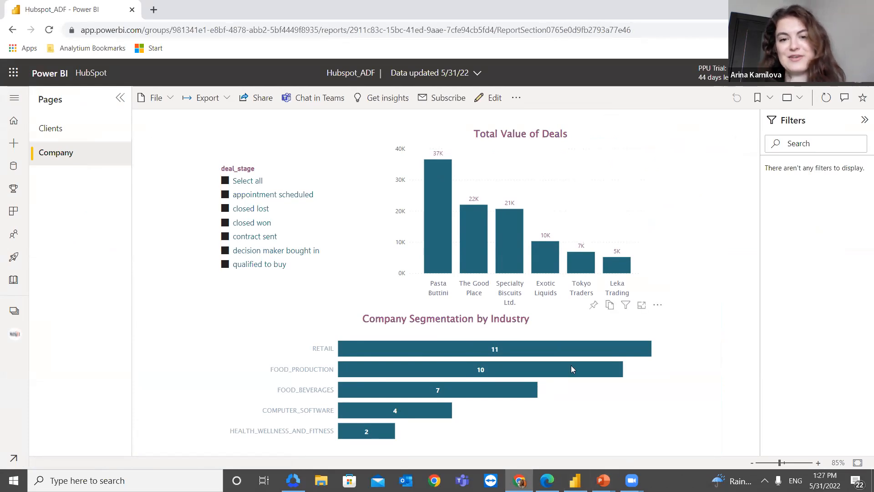
mouse_move(572, 366)
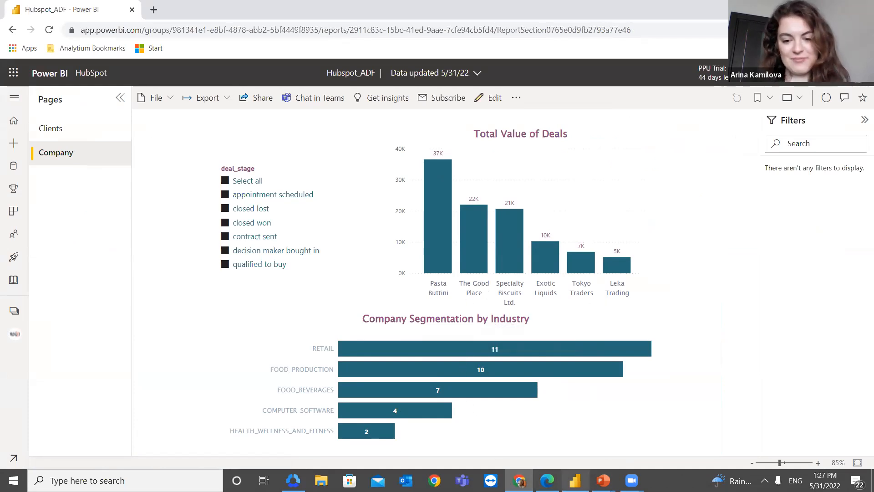
Switch to the Hubspot_ADF presentation's editing window in PowerPoint.
mouse_move(603, 480)
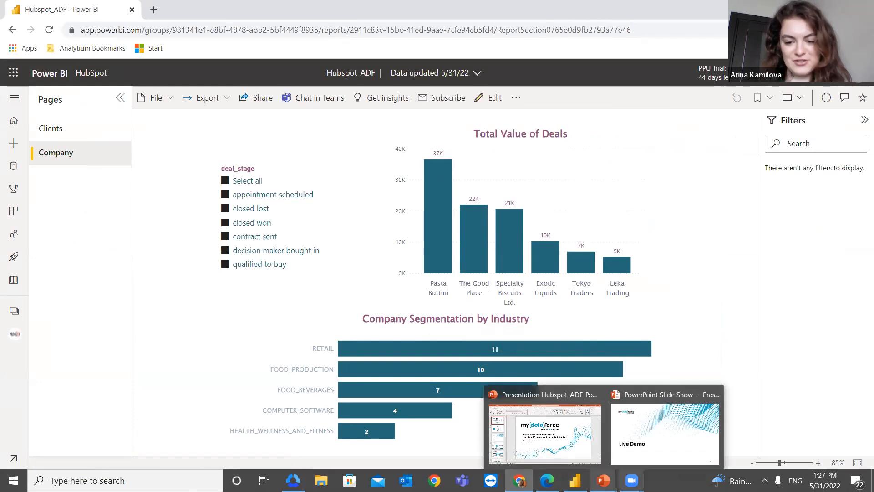
left_click(545, 435)
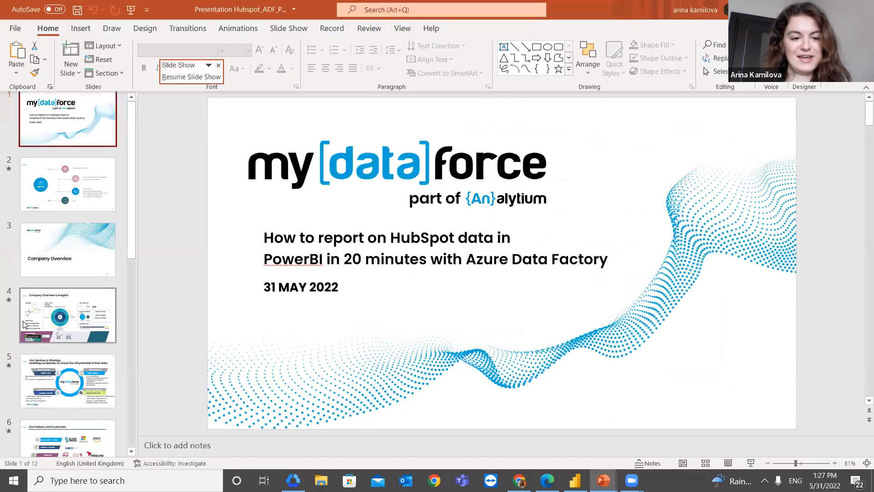